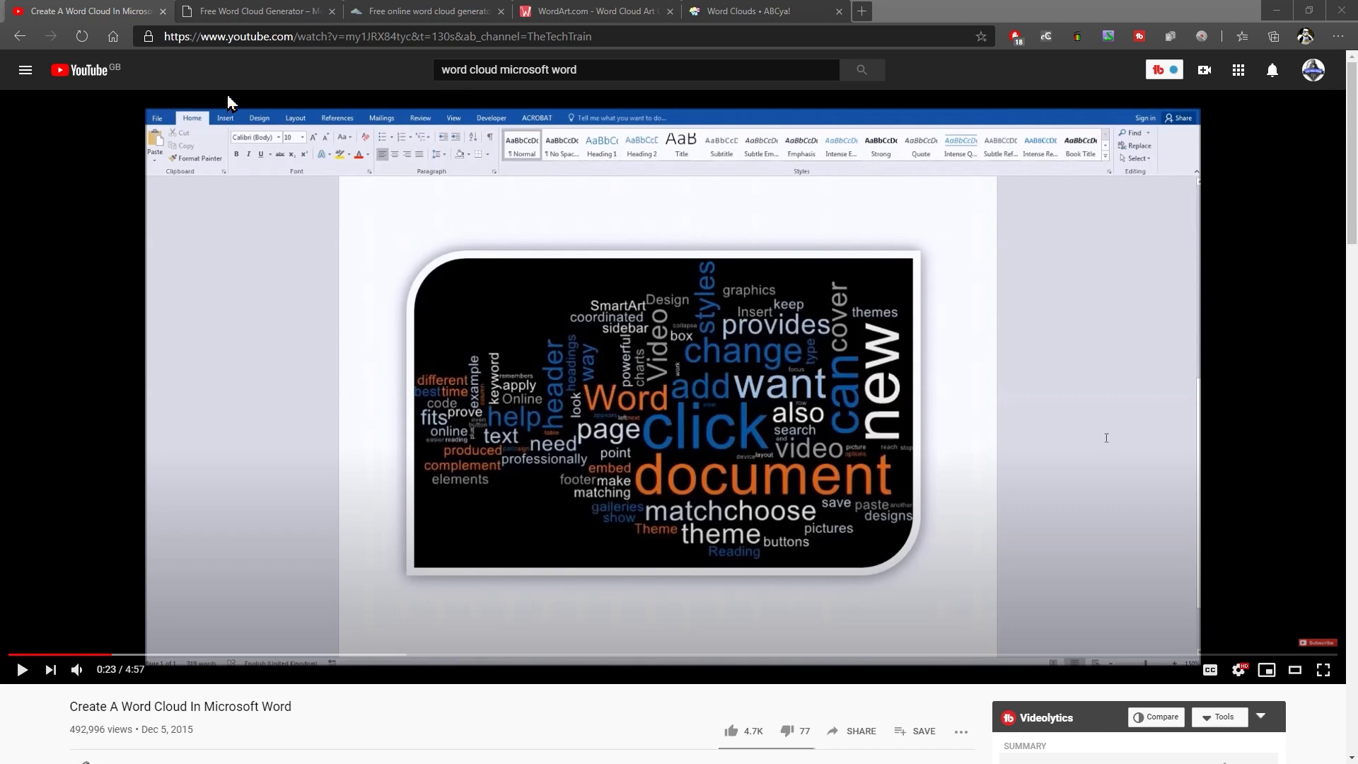
- Switch from the YouTube video to the MonkeyLearn 'Free Word Cloud Generator' tab
left_click(262, 11)
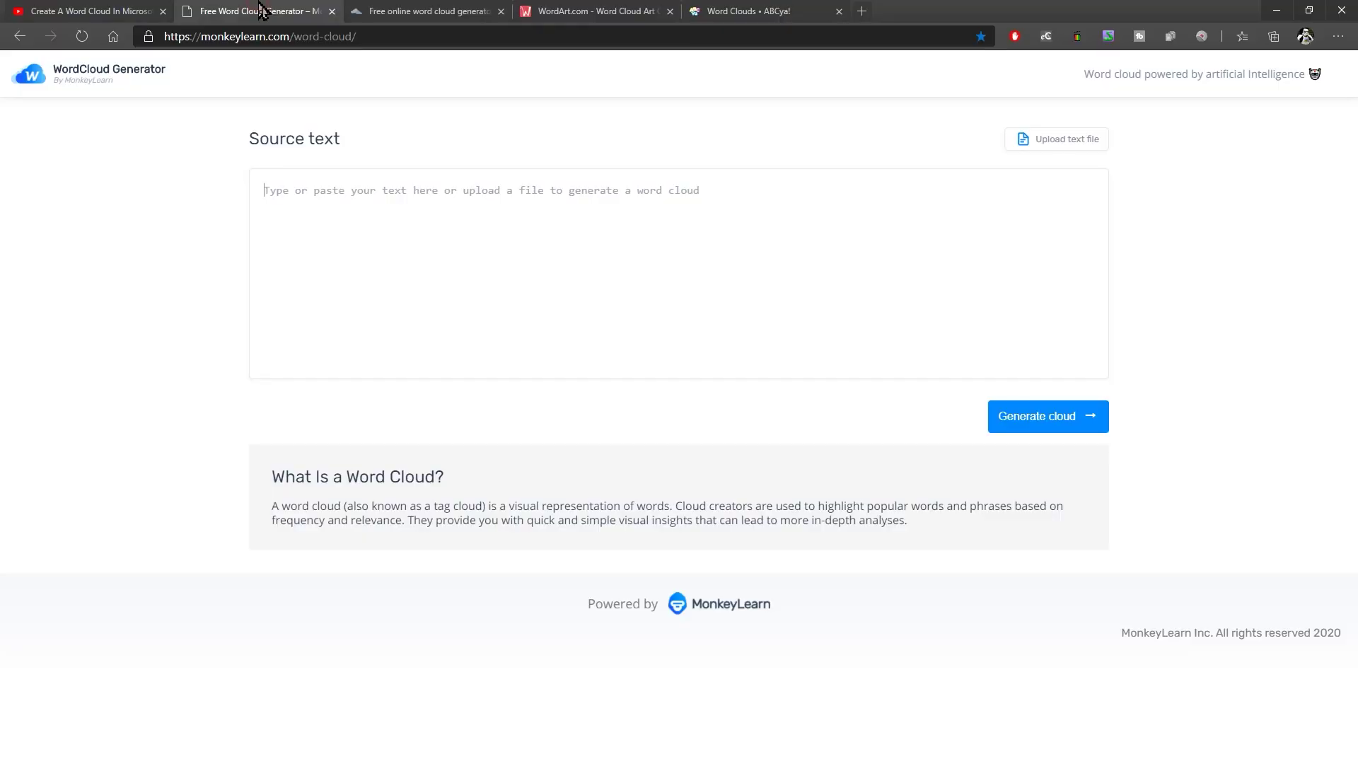
- Paste the Alice in Wonderland chapter one text into the Source box and generate the cloud
left_click(348, 244)
left_click(282, 264)
key("ctrl+v")
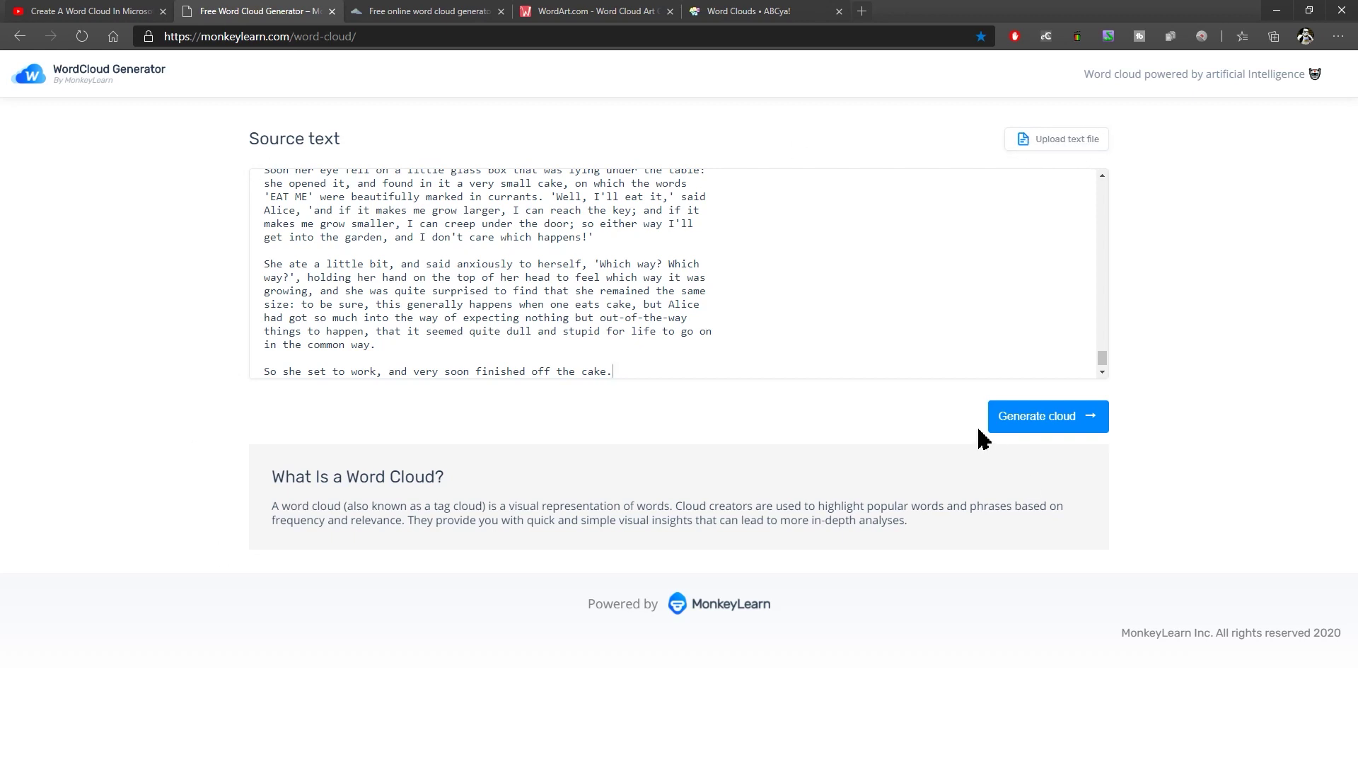
left_click(1044, 424)
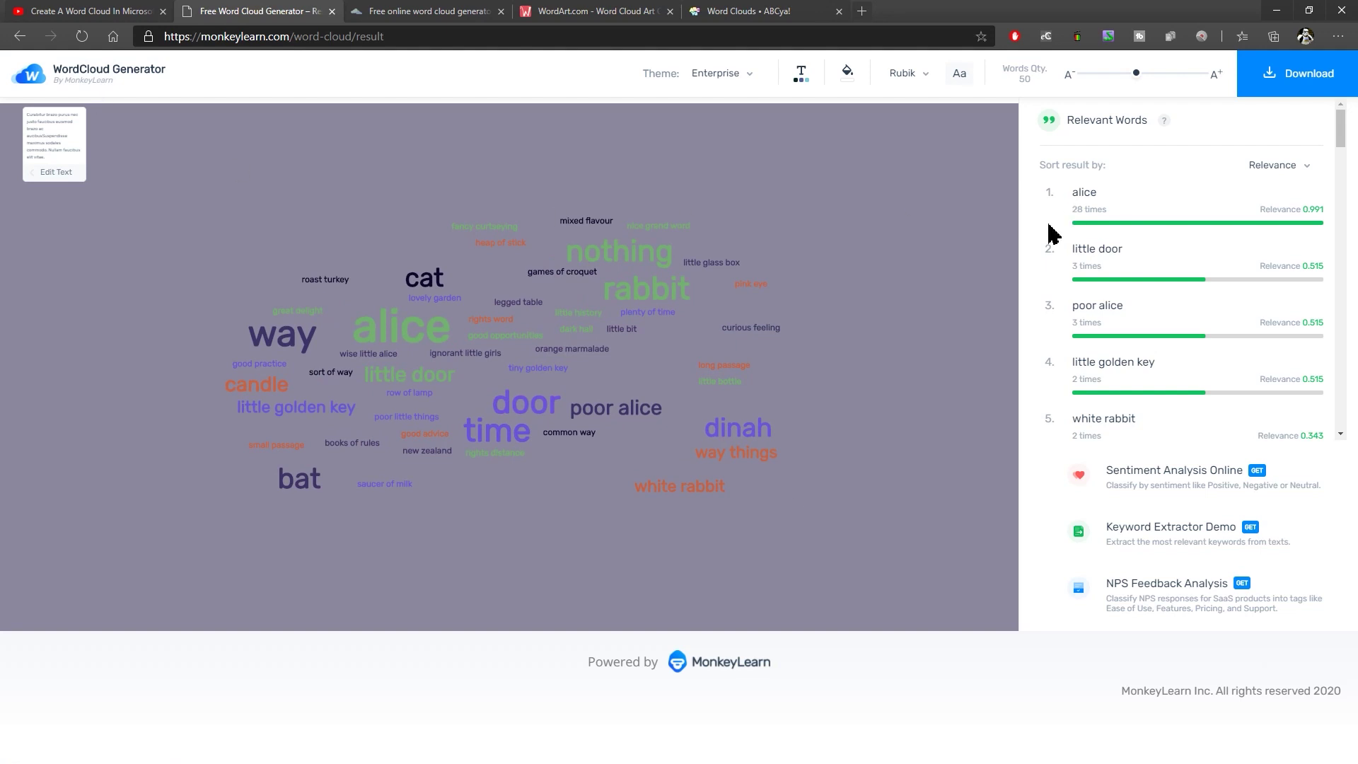
- Apply the Dark Vivid colour theme to the word cloud
left_click(801, 73)
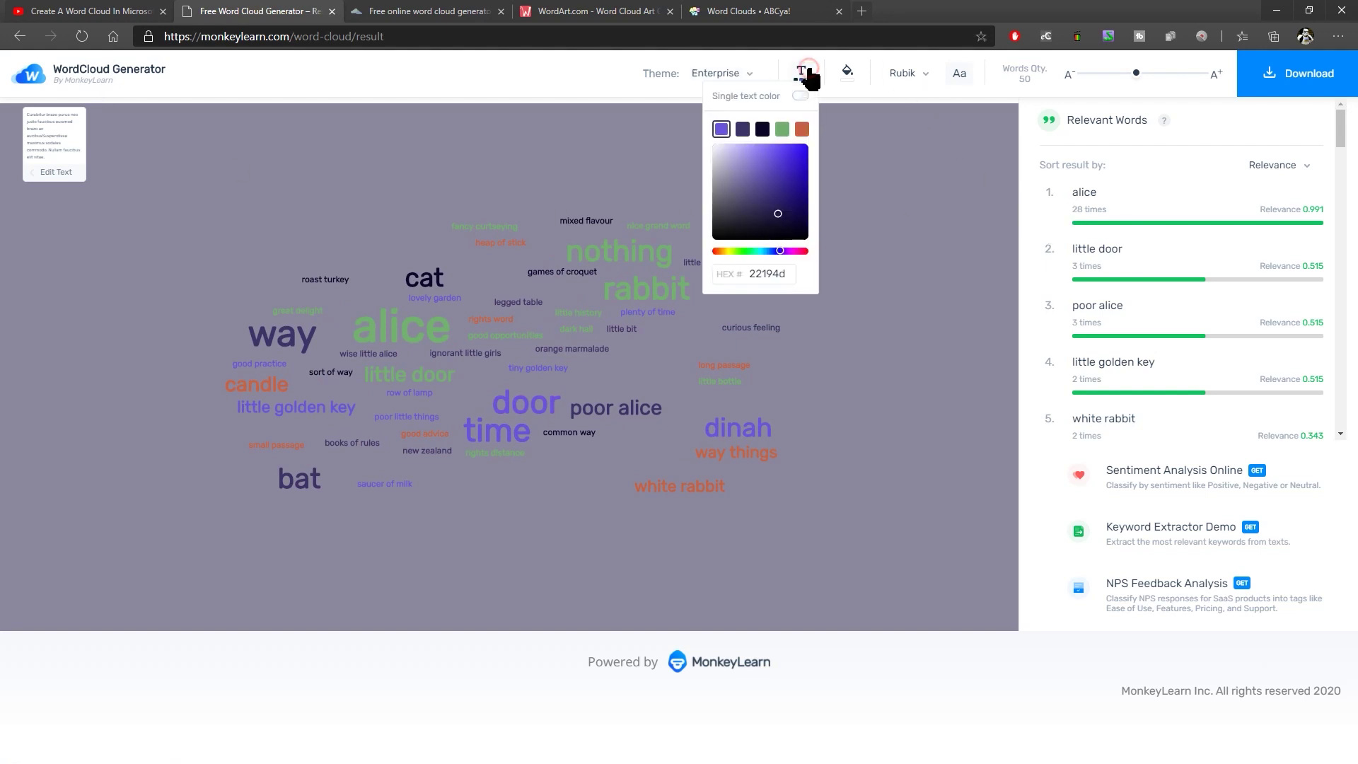
left_click(931, 212)
left_click(711, 75)
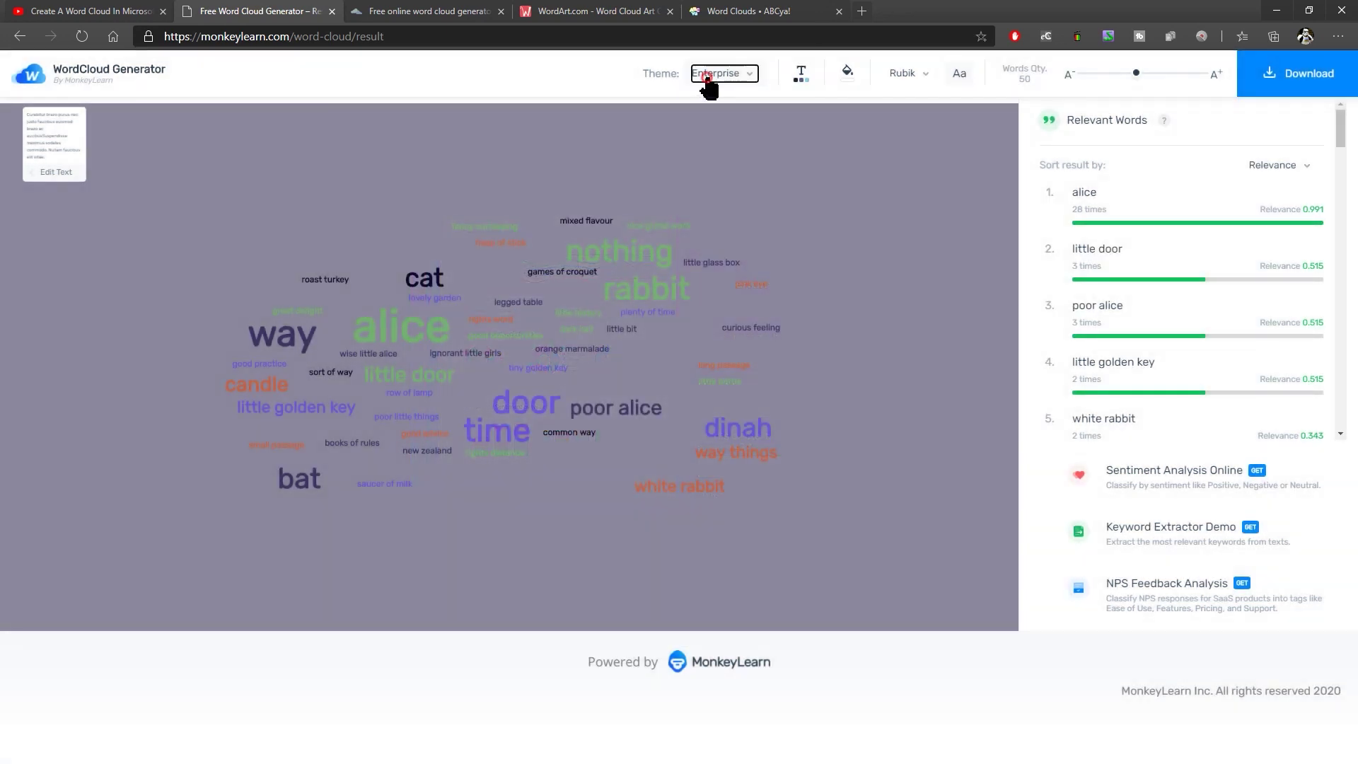
left_click(706, 203)
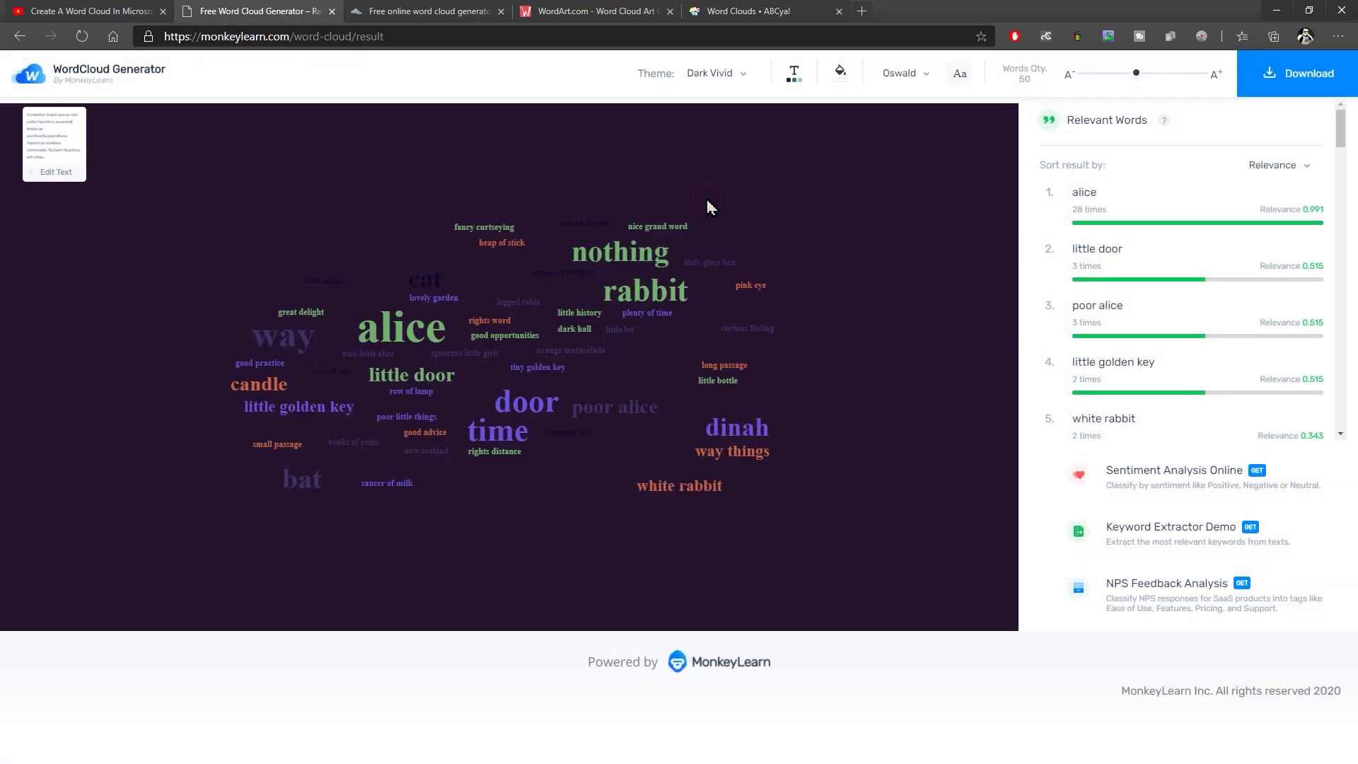
- Change the first word colour swatch to green (58cd5f)
left_click(798, 78)
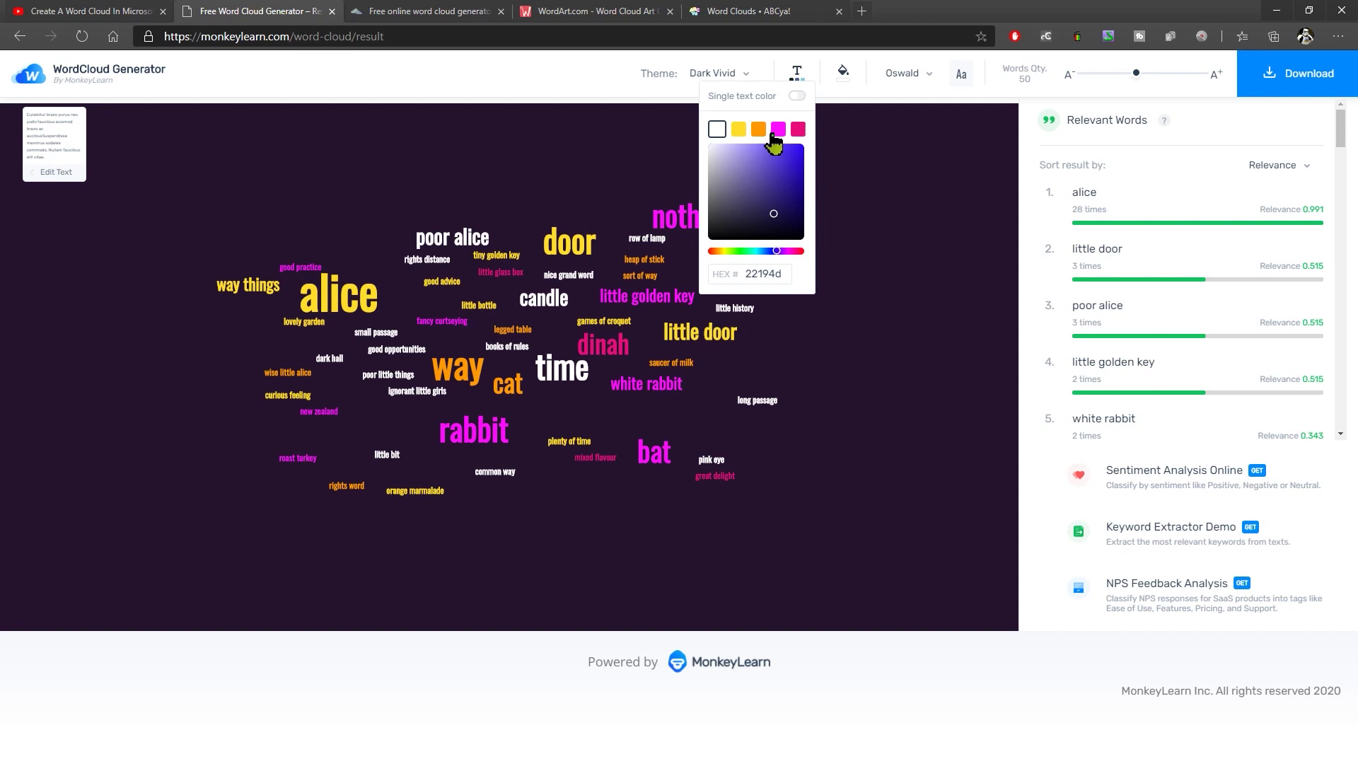
left_click(743, 251)
left_click_drag(749, 167, 761, 165)
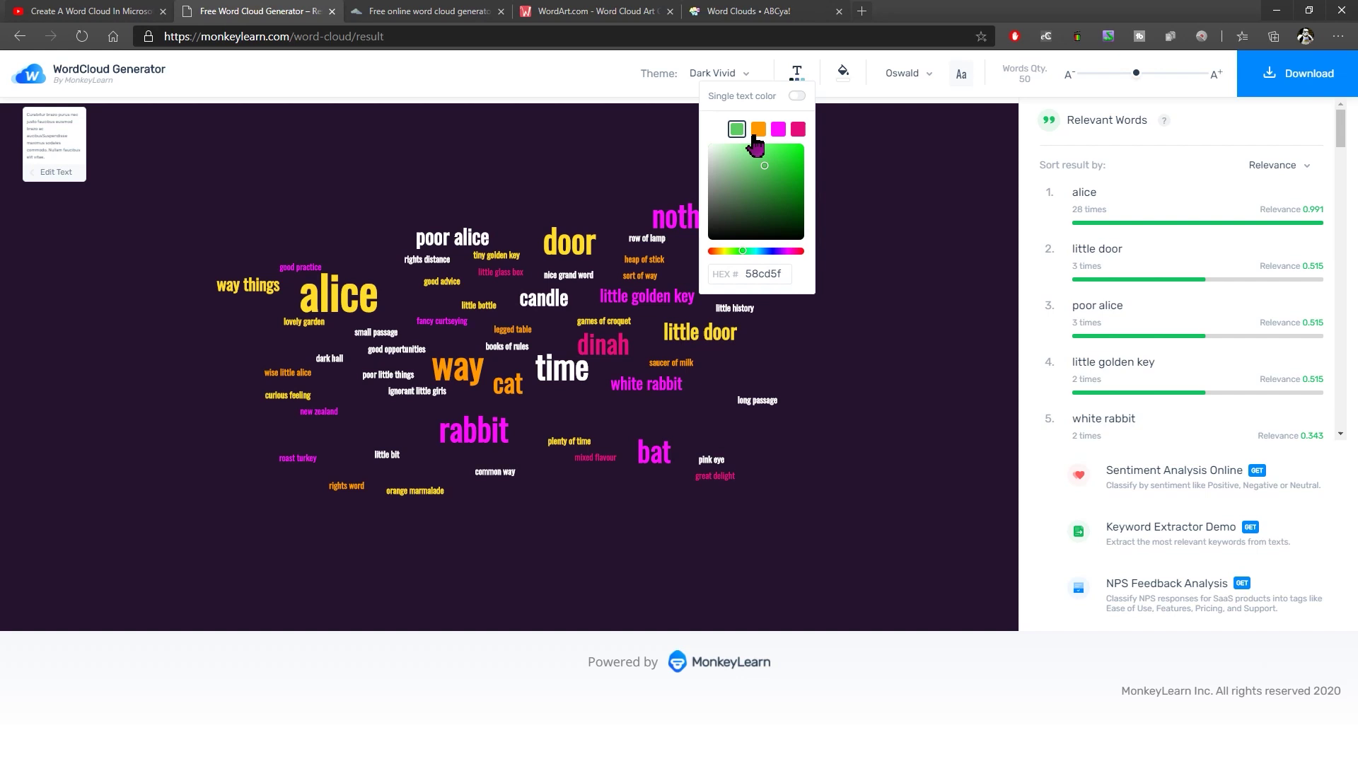
left_click(799, 74)
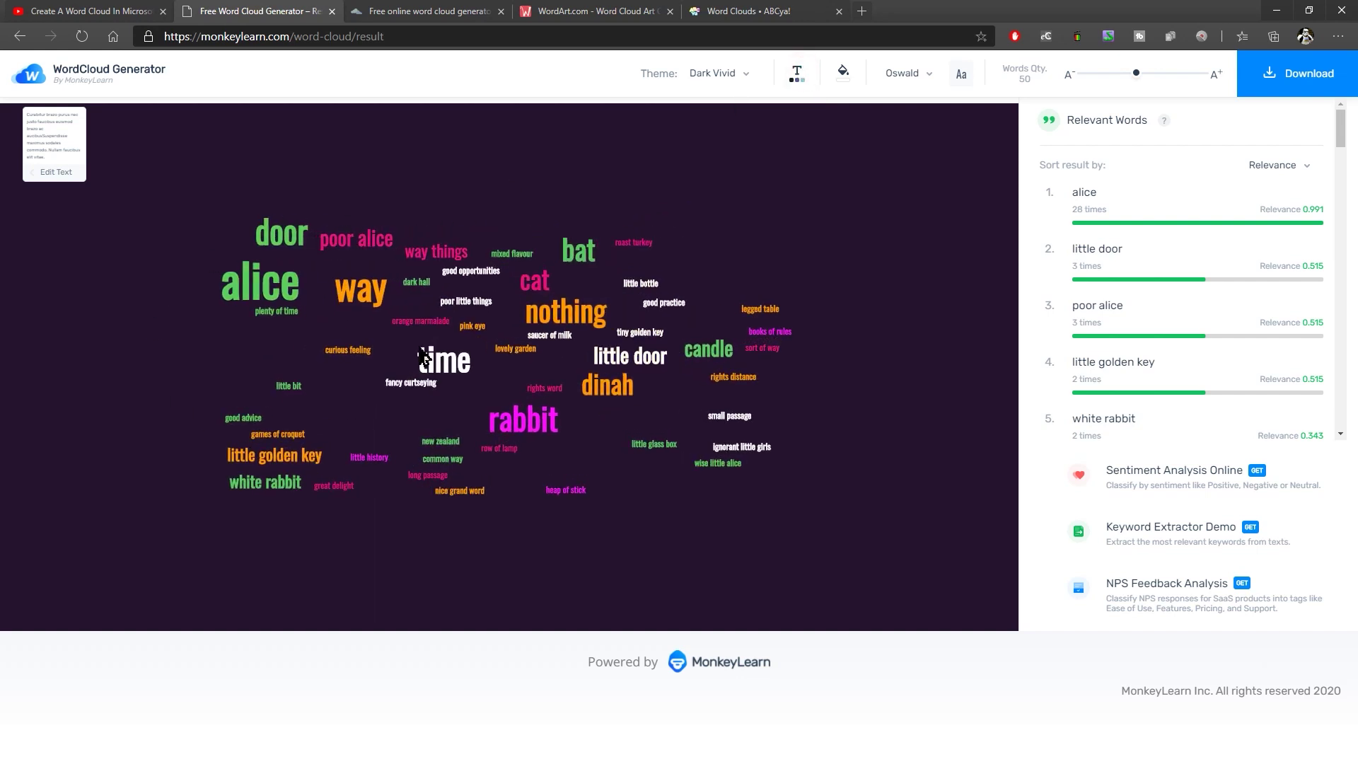
- Set the cloud background to the muted purple 7b74a1
left_click(848, 81)
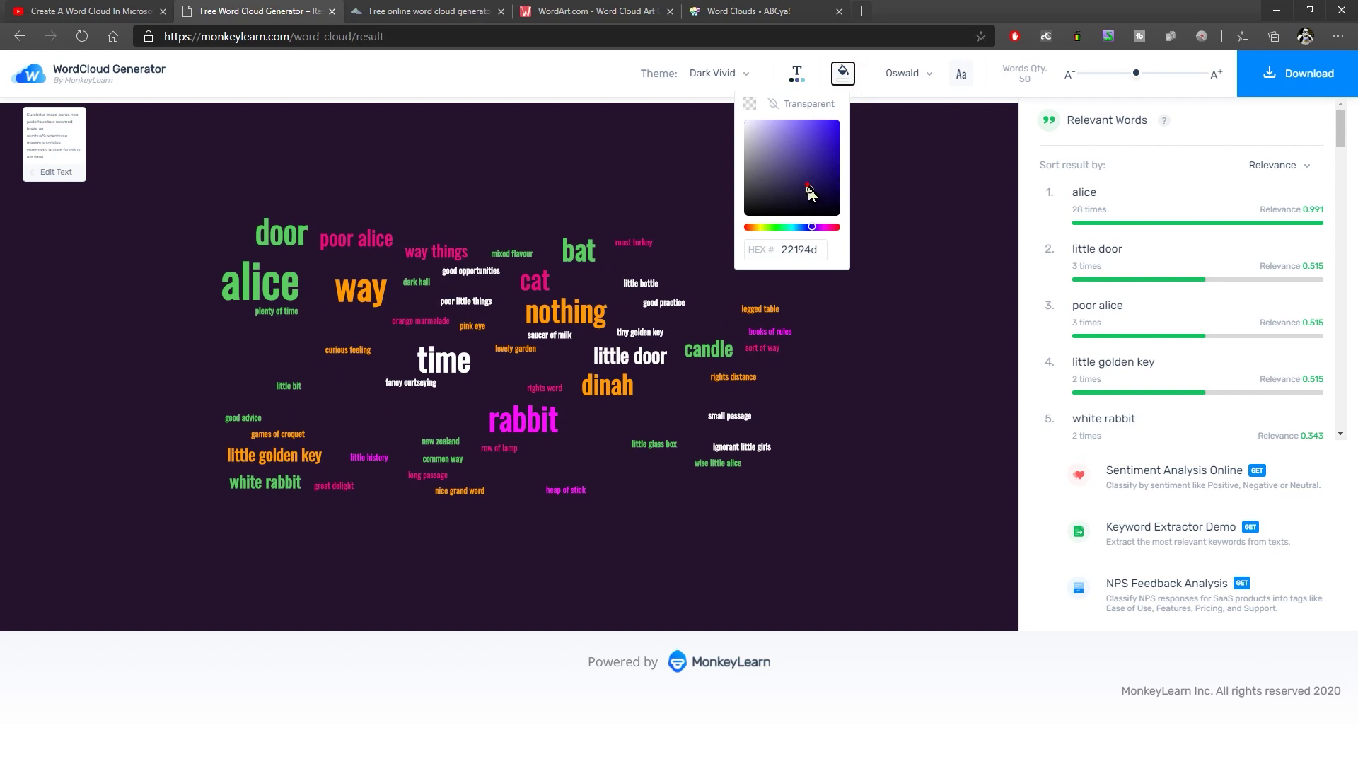
left_click_drag(809, 189, 736, 113)
left_click(772, 157)
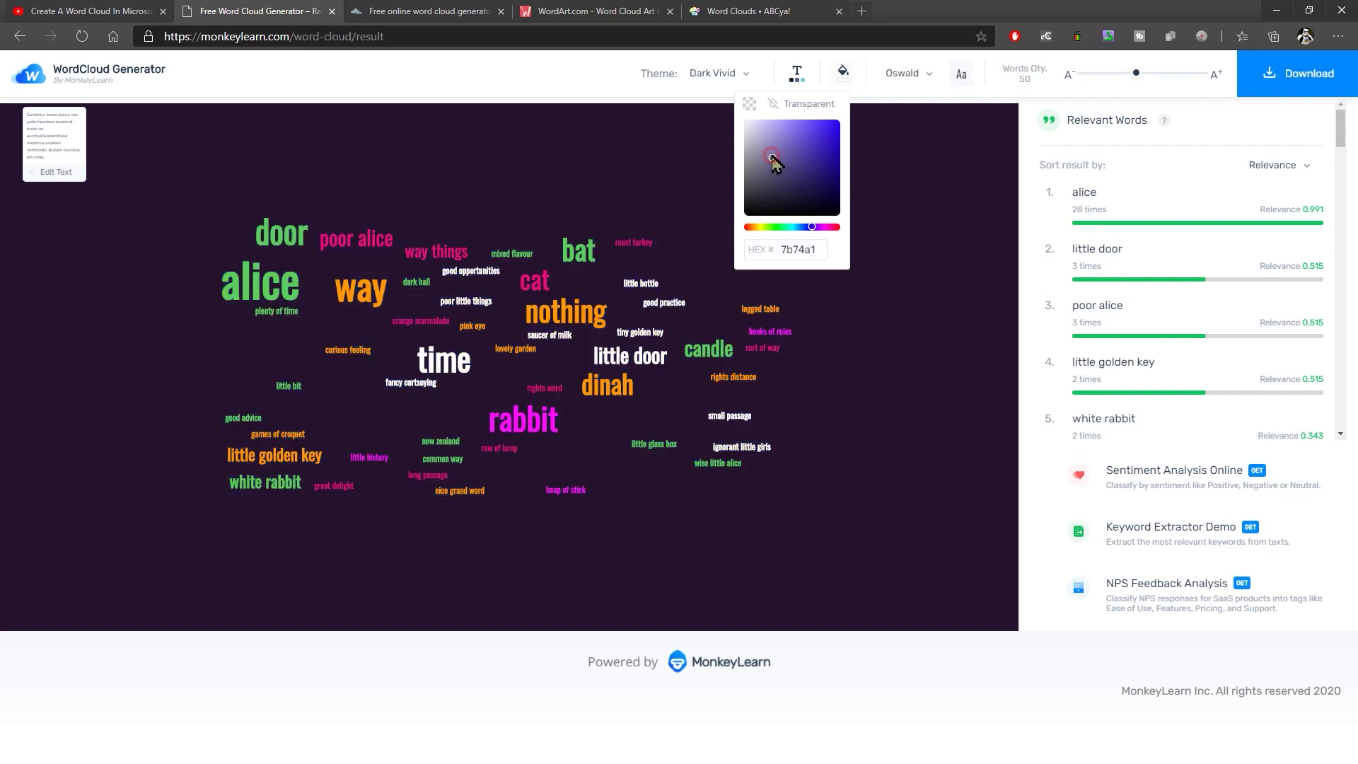
left_click(777, 104)
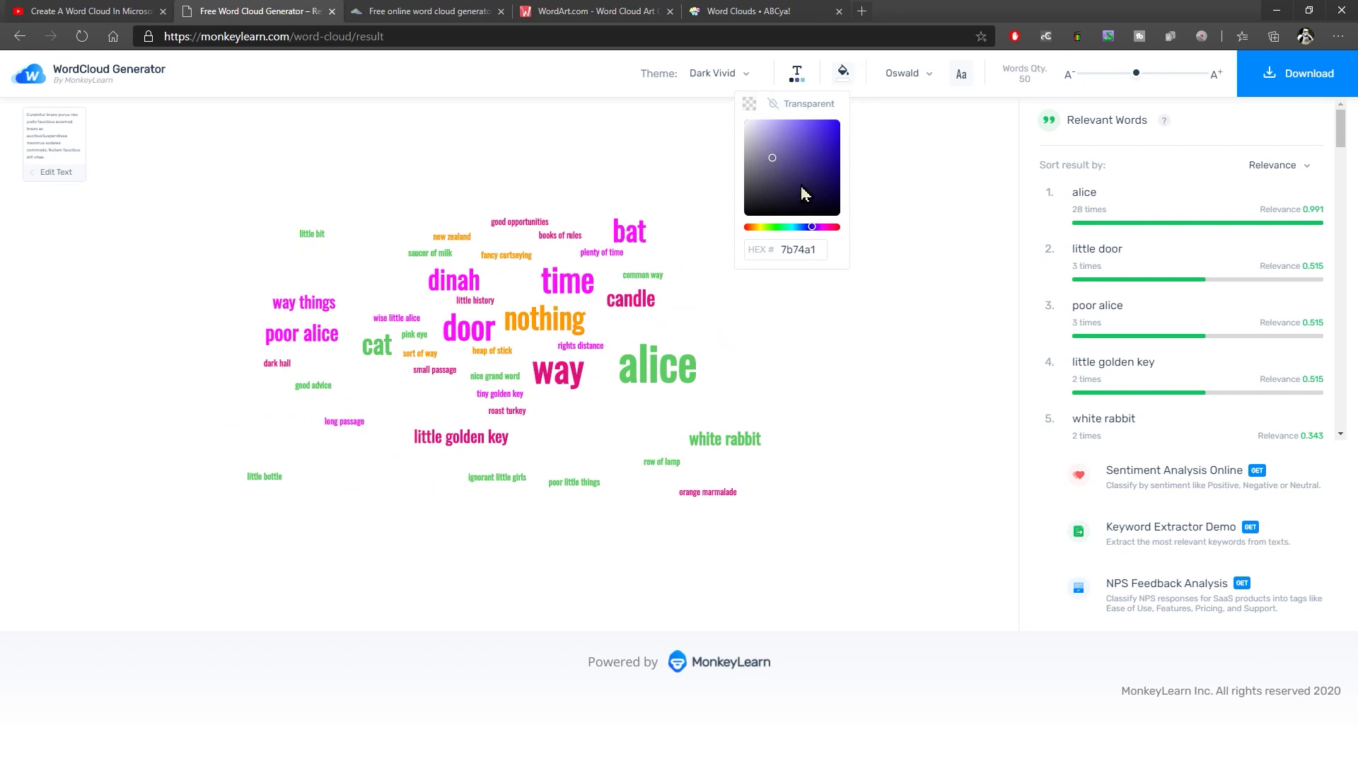
left_click(853, 75)
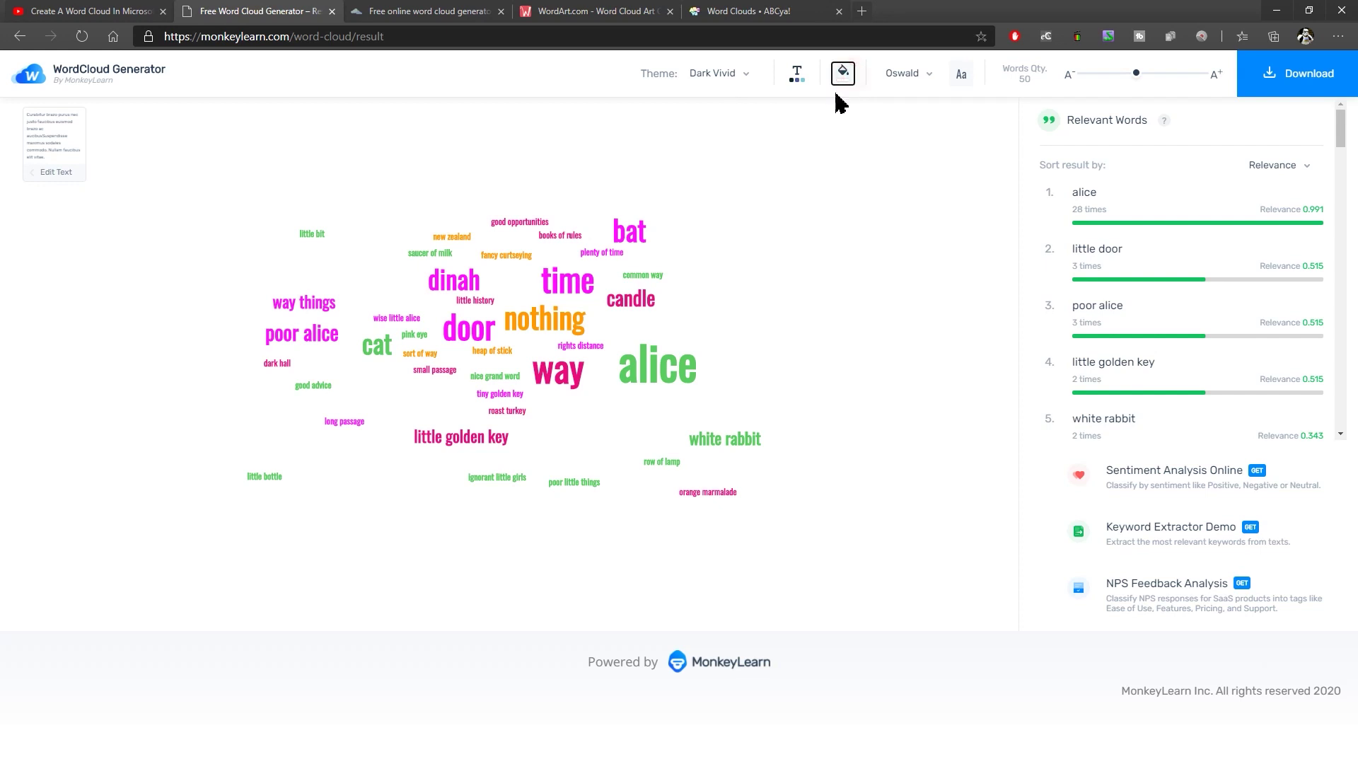
left_click(840, 79)
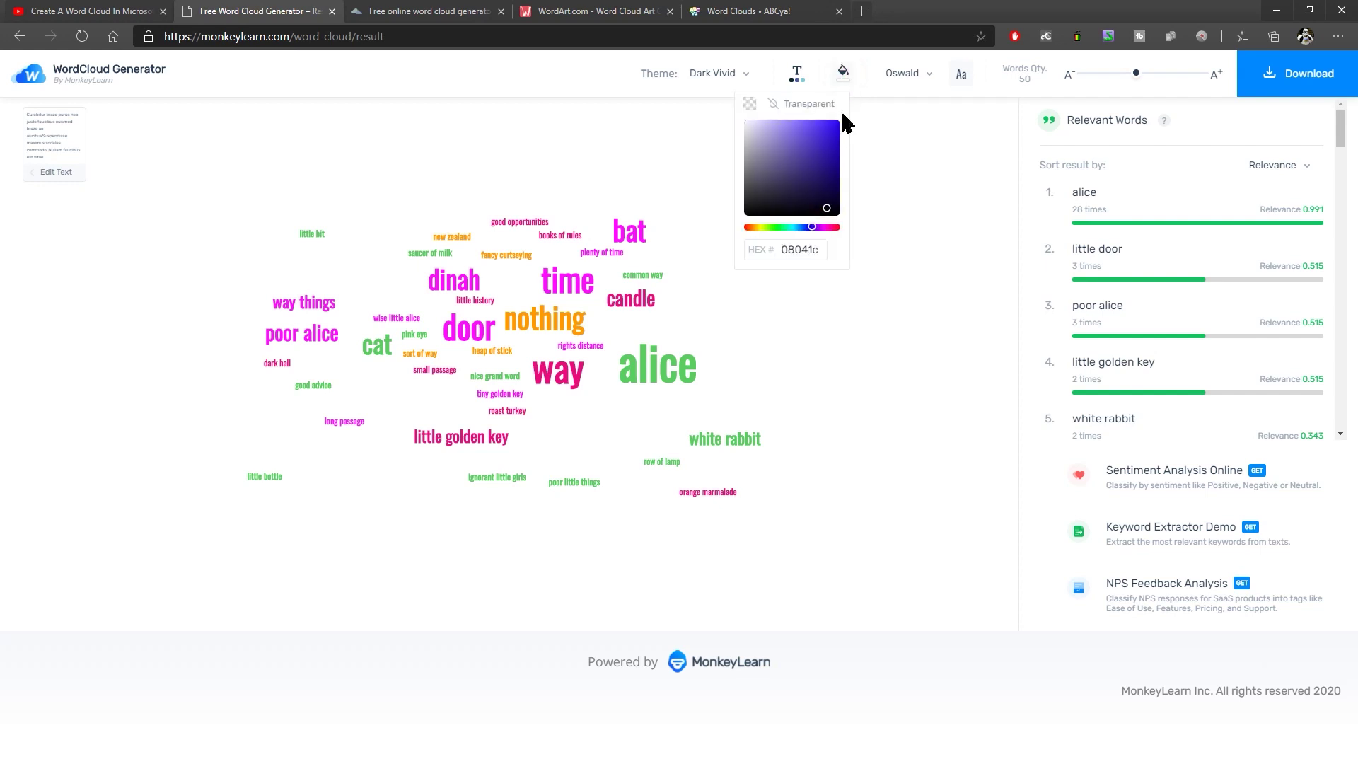
left_click(845, 80)
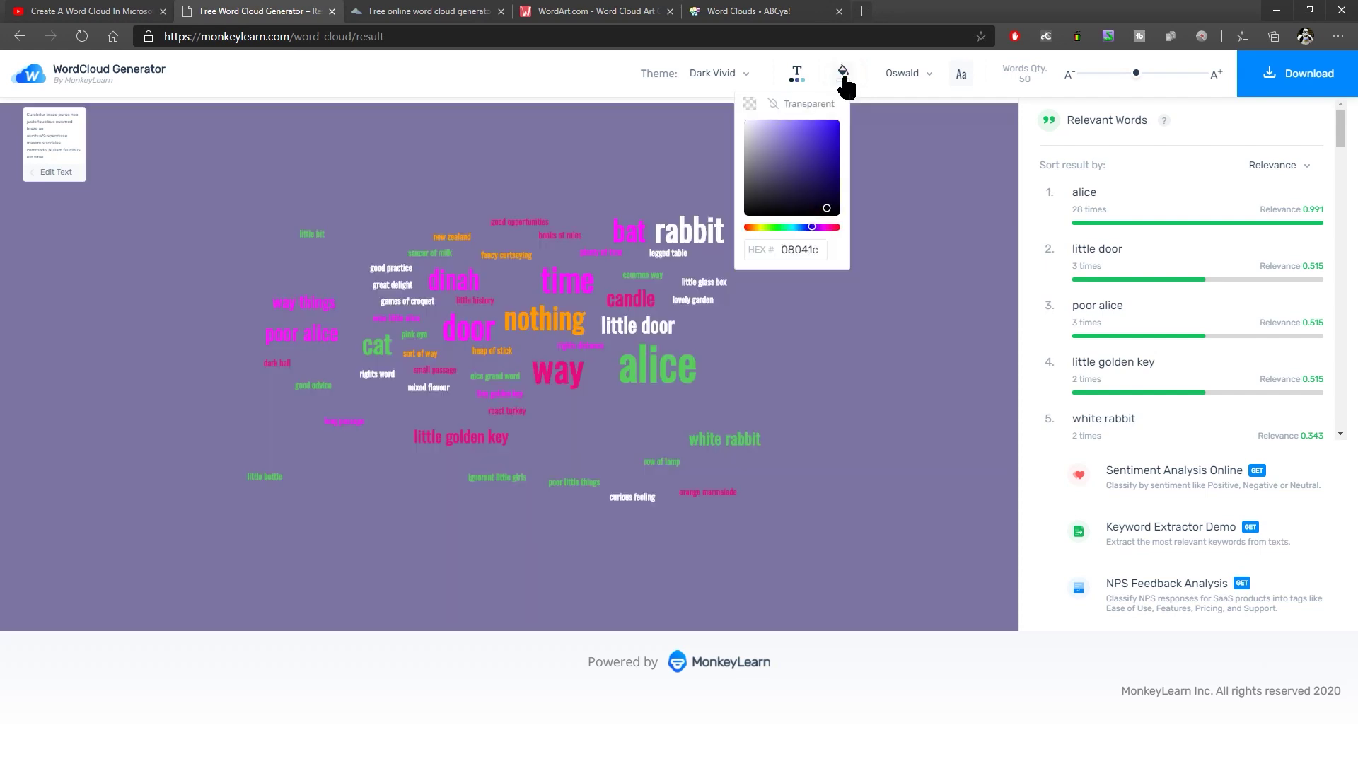
- Switch the lettering to Quicksand and raise the word count from 50 to 80, keeping Relevance sort
left_click(933, 80)
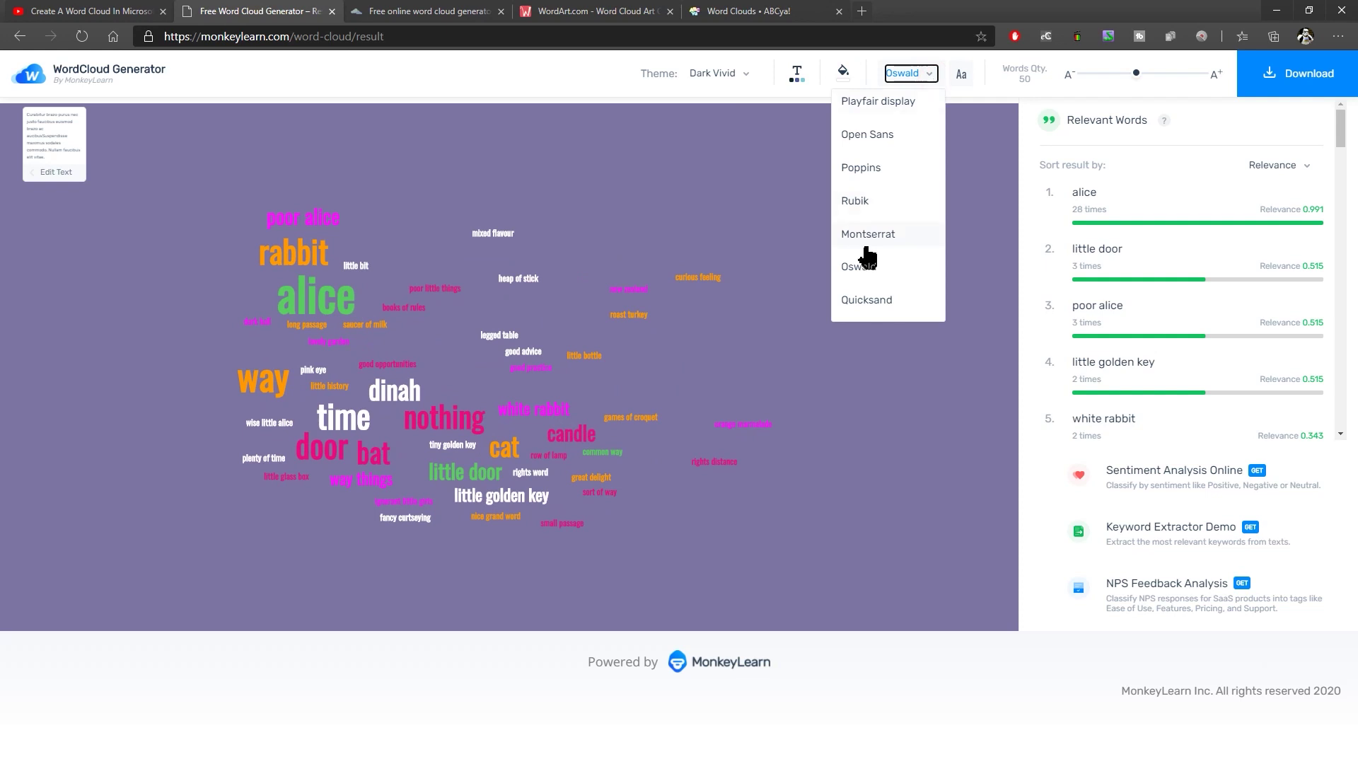
left_click(866, 300)
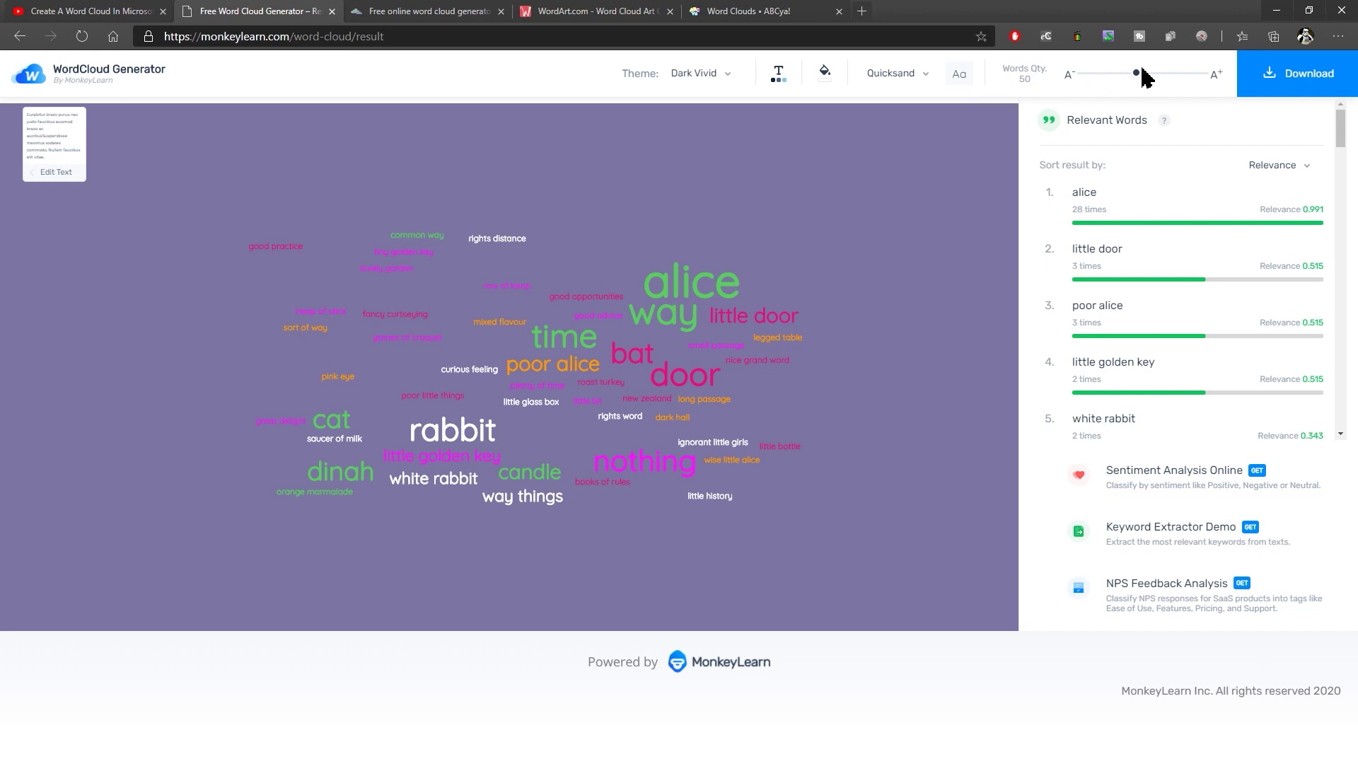
left_click_drag(1136, 73, 1175, 73)
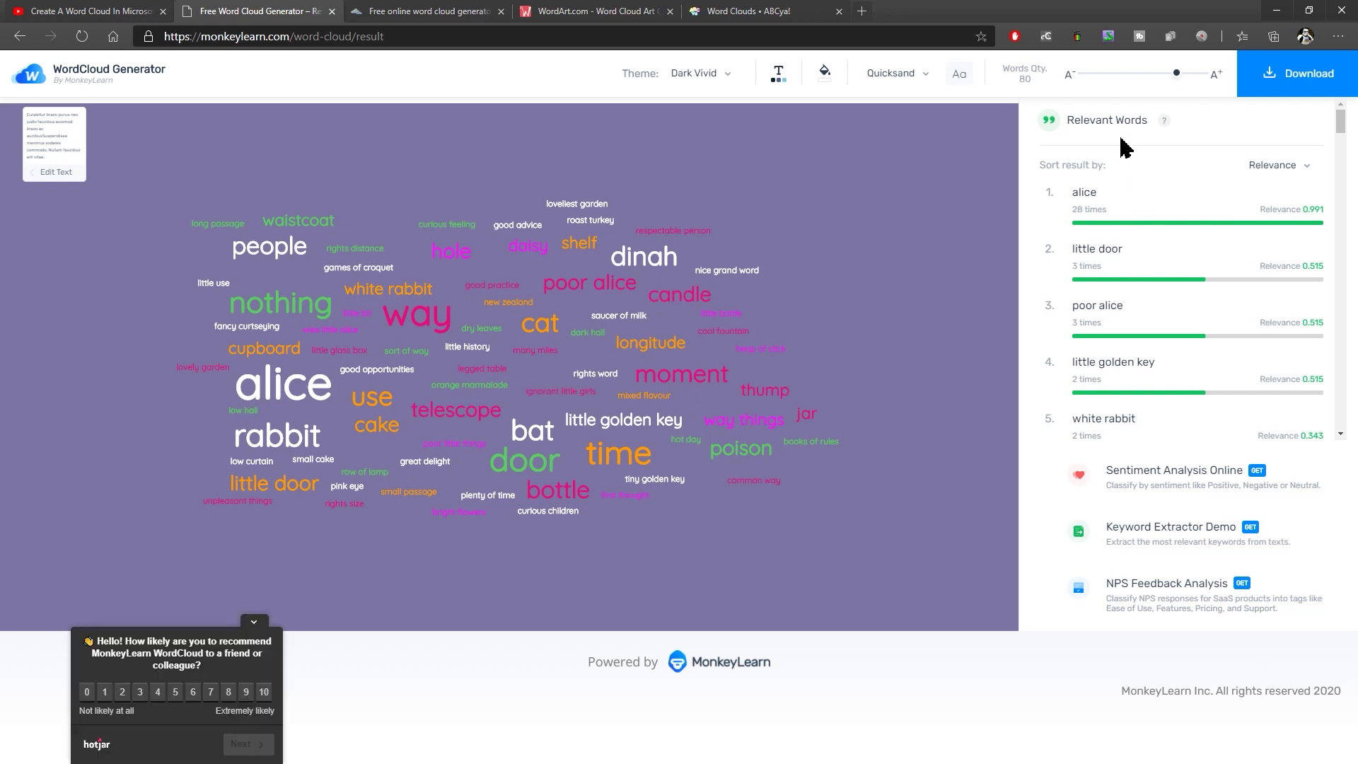
left_click(1305, 167)
left_click(1304, 170)
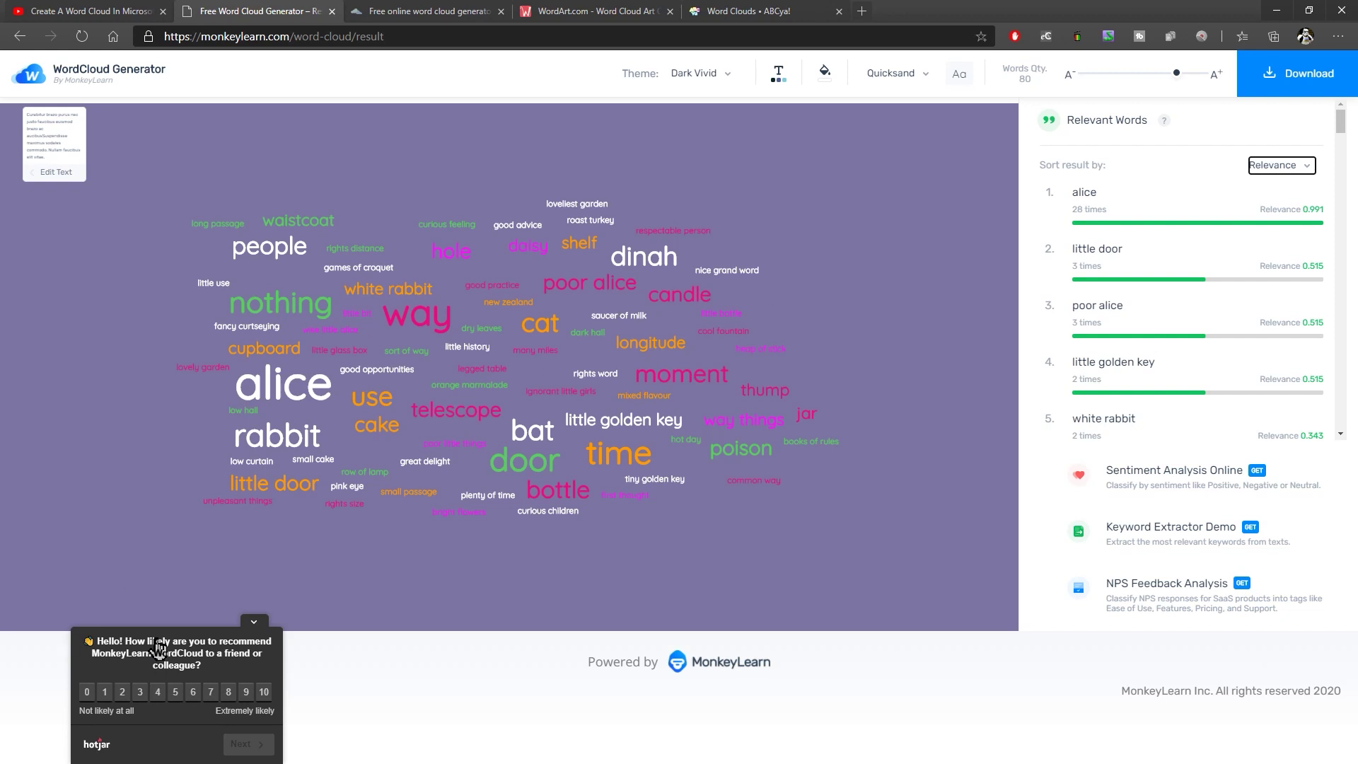
left_click(254, 622)
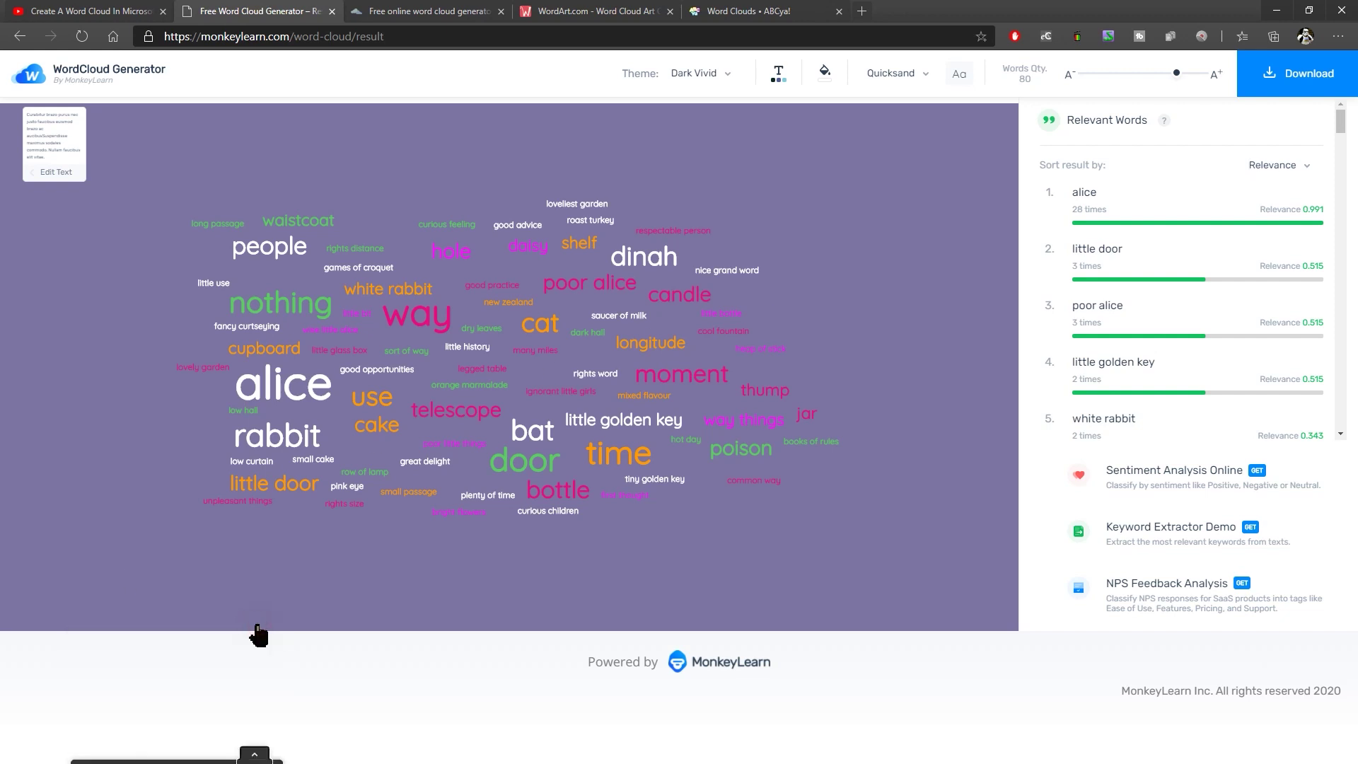
- On WordClouds.com, paste the Alice chapter via File > Paste/Type text and apply it
left_click(446, 11)
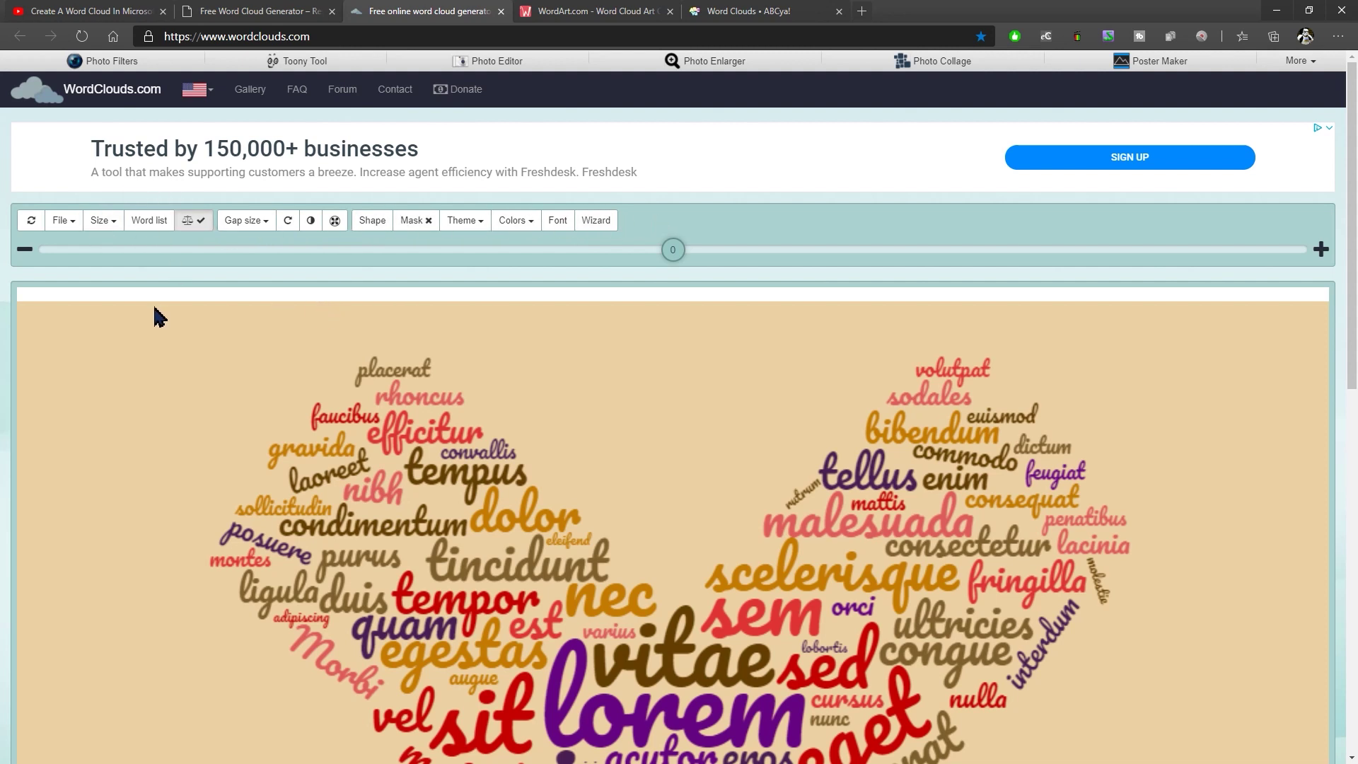
left_click(62, 222)
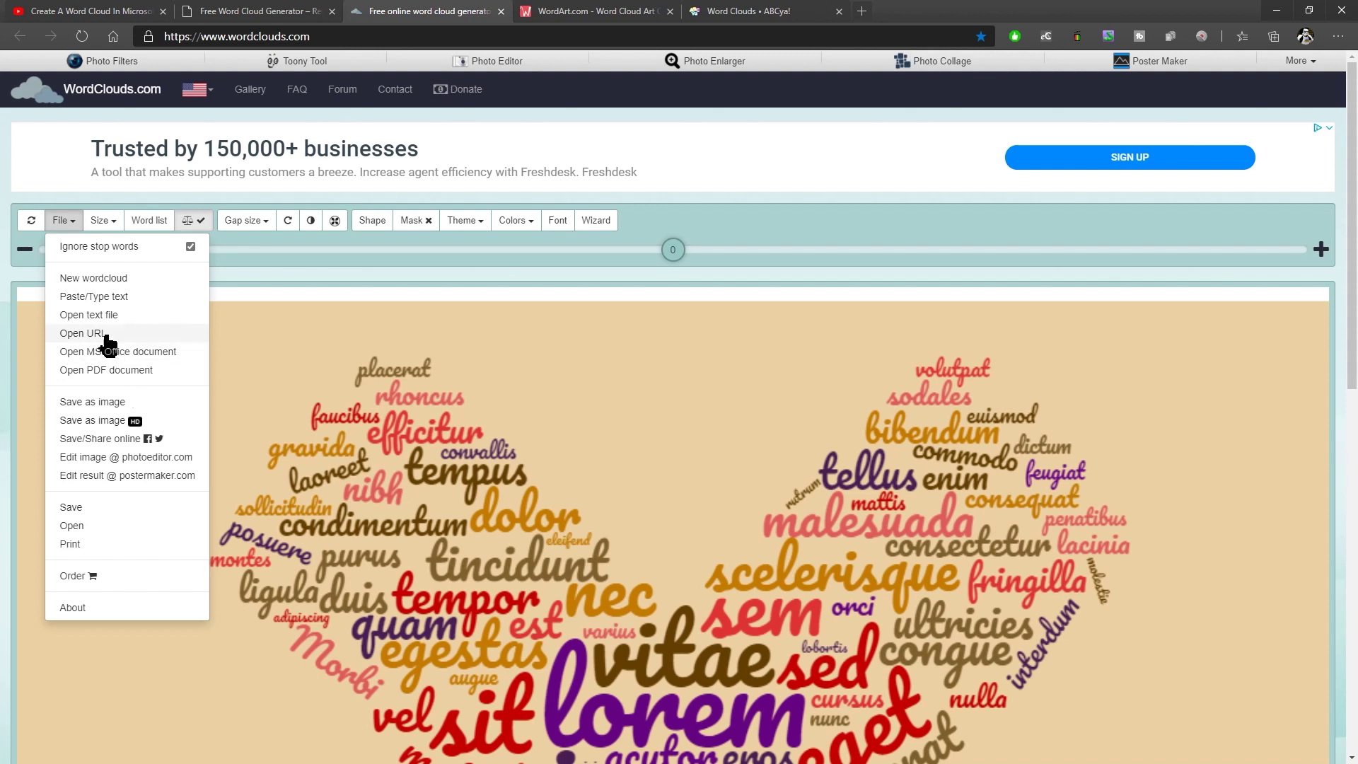
left_click(82, 303)
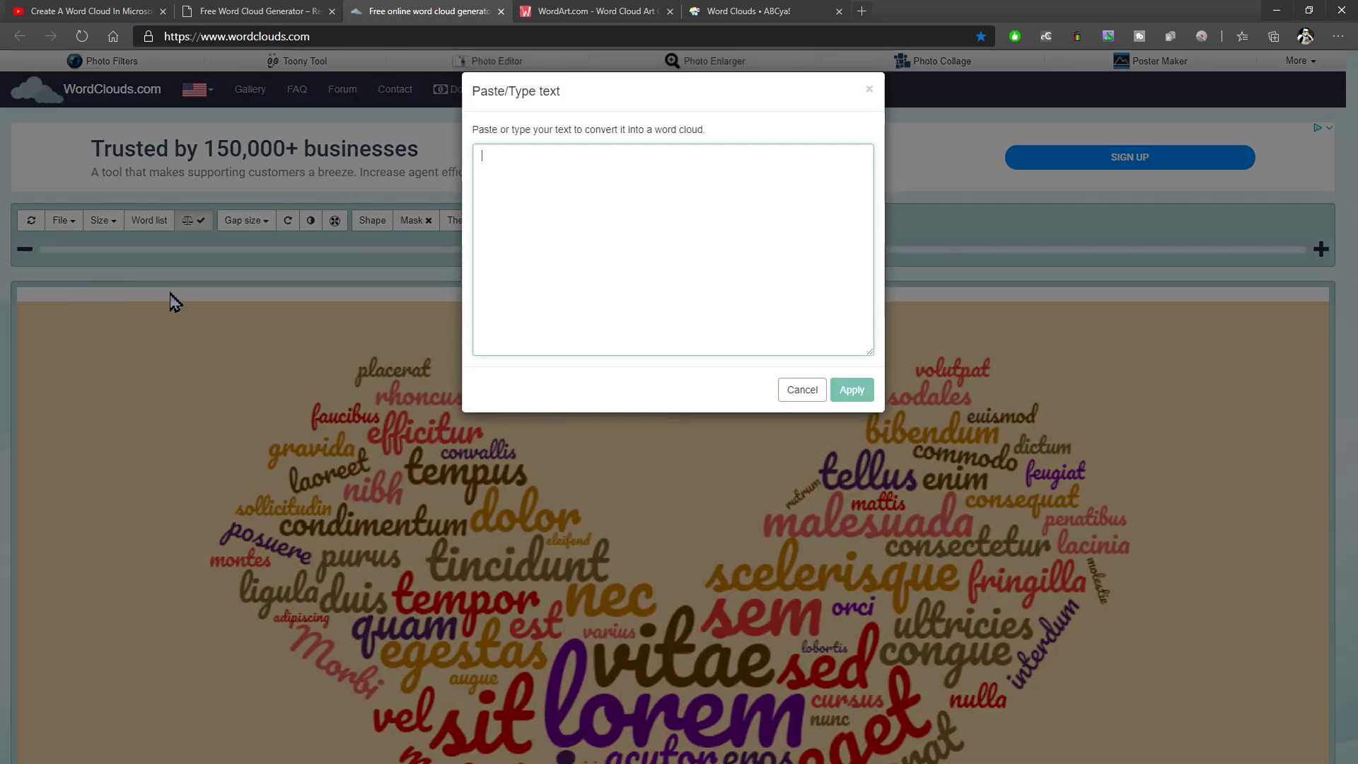
key("ctrl+v")
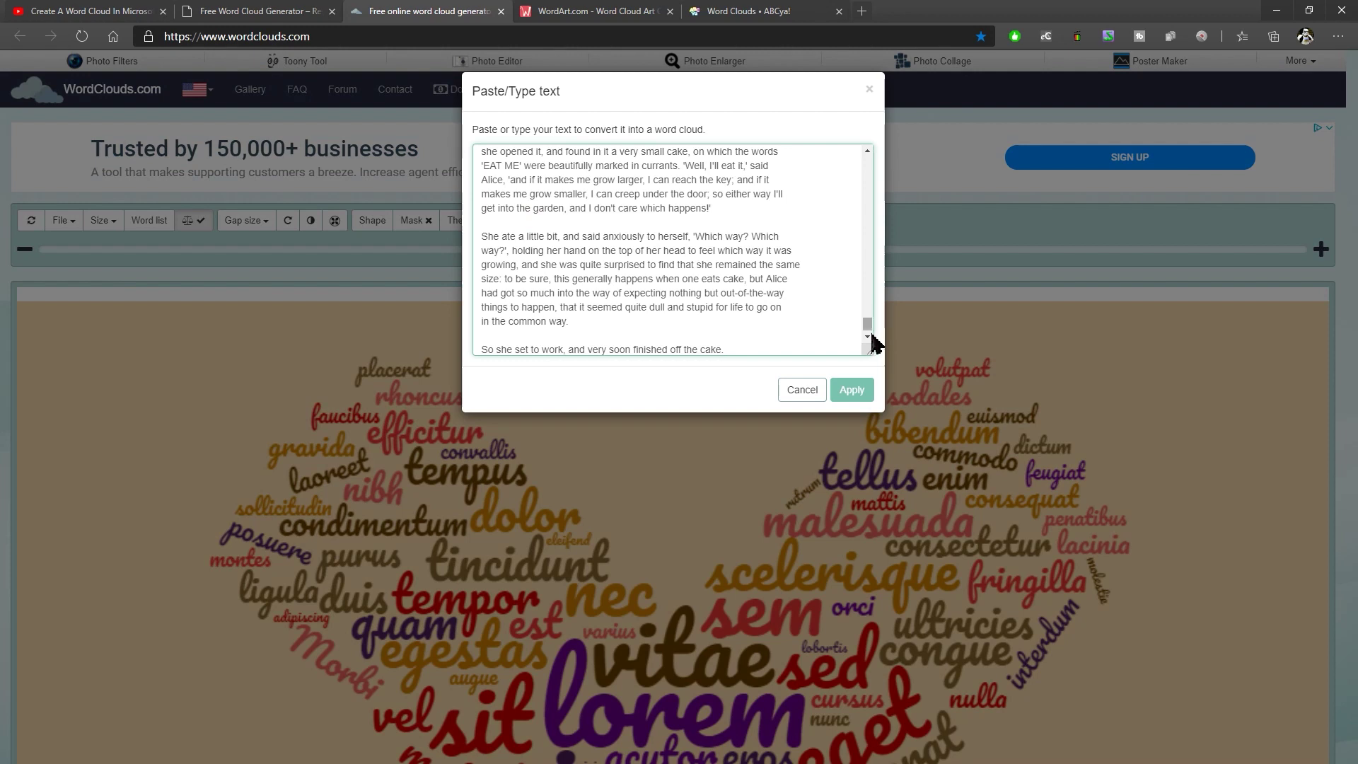
left_click(849, 391)
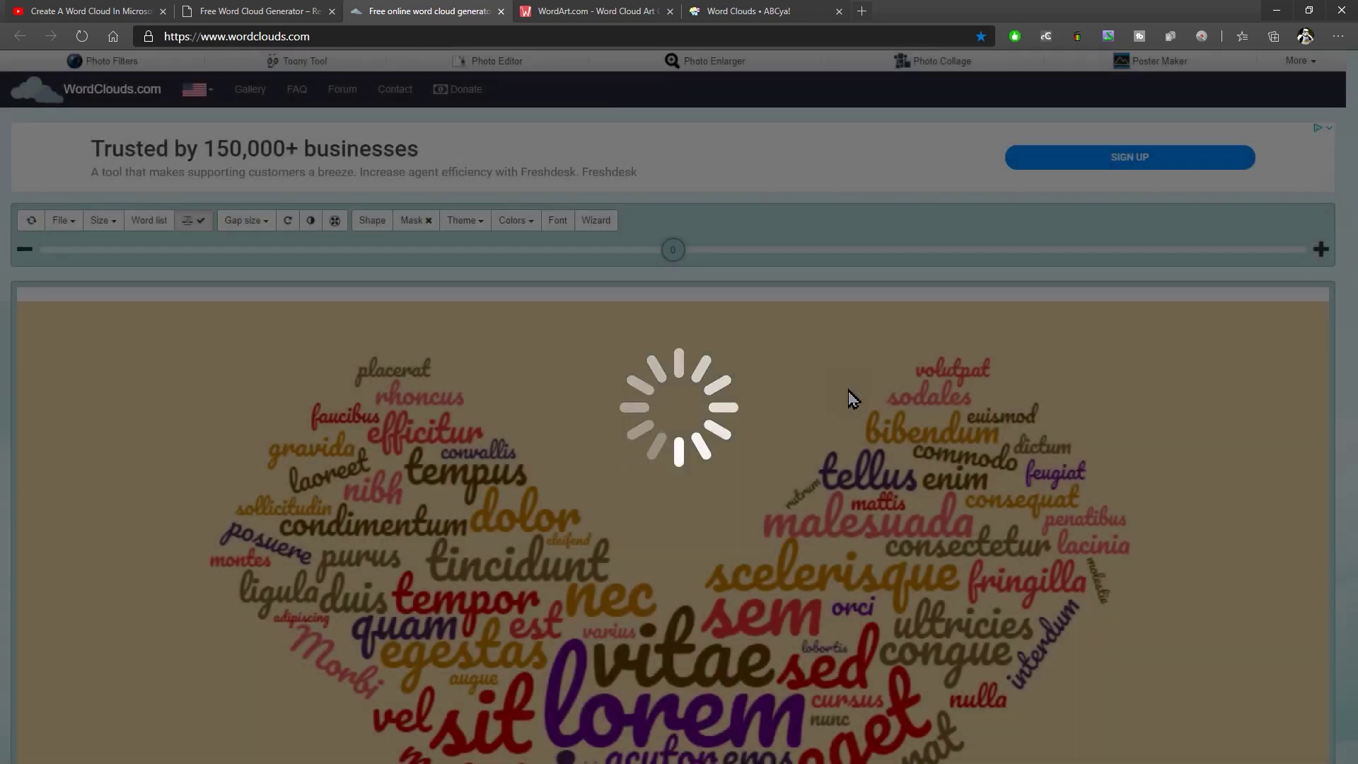
scroll(1061, 389, "down", 3)
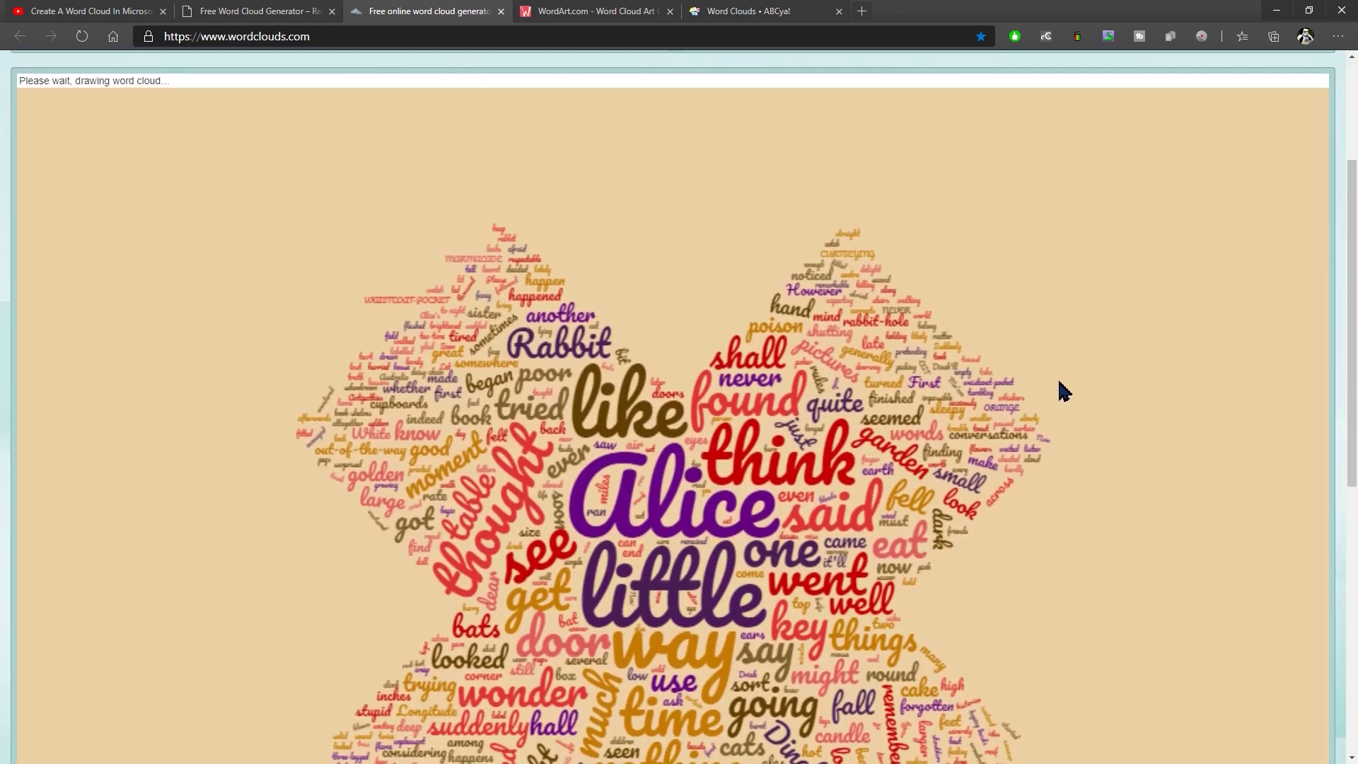
scroll(813, 336, "down", 3)
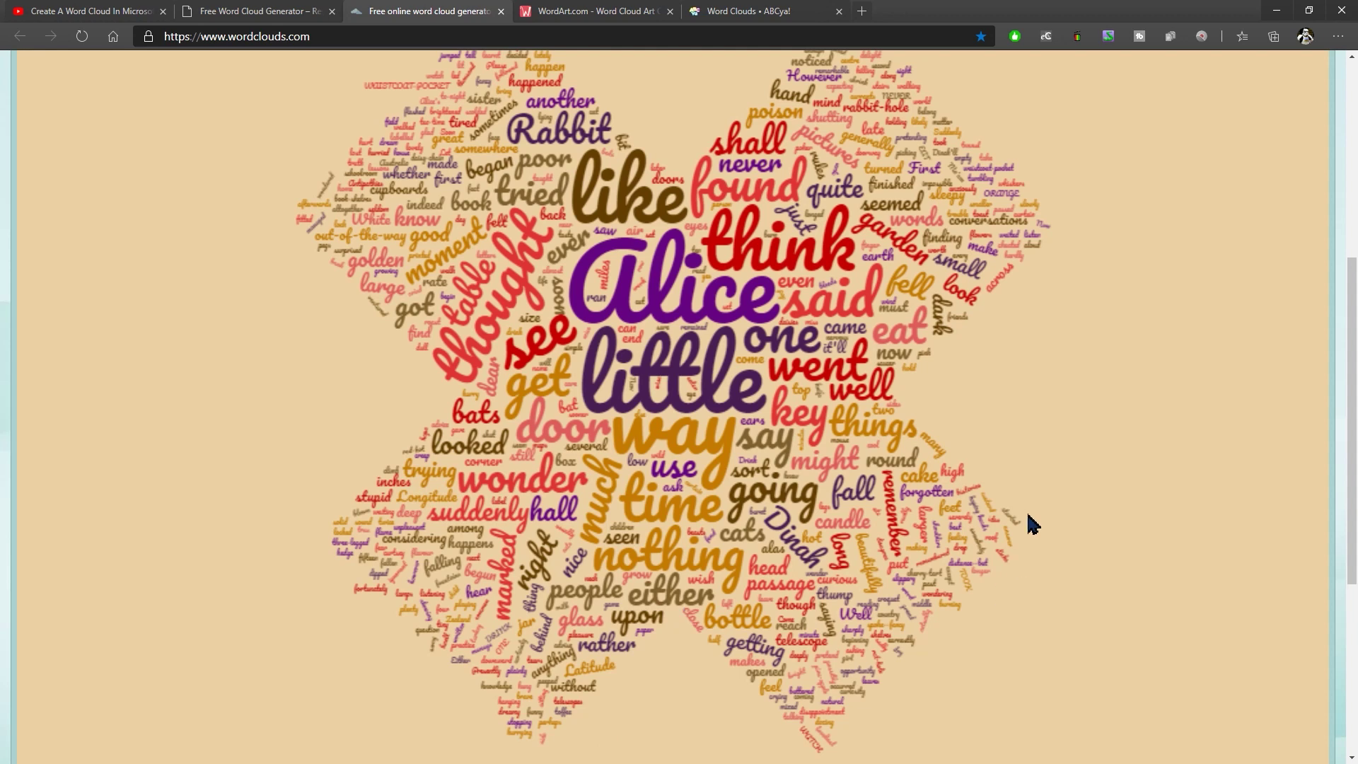
scroll(1024, 428, "up", 6)
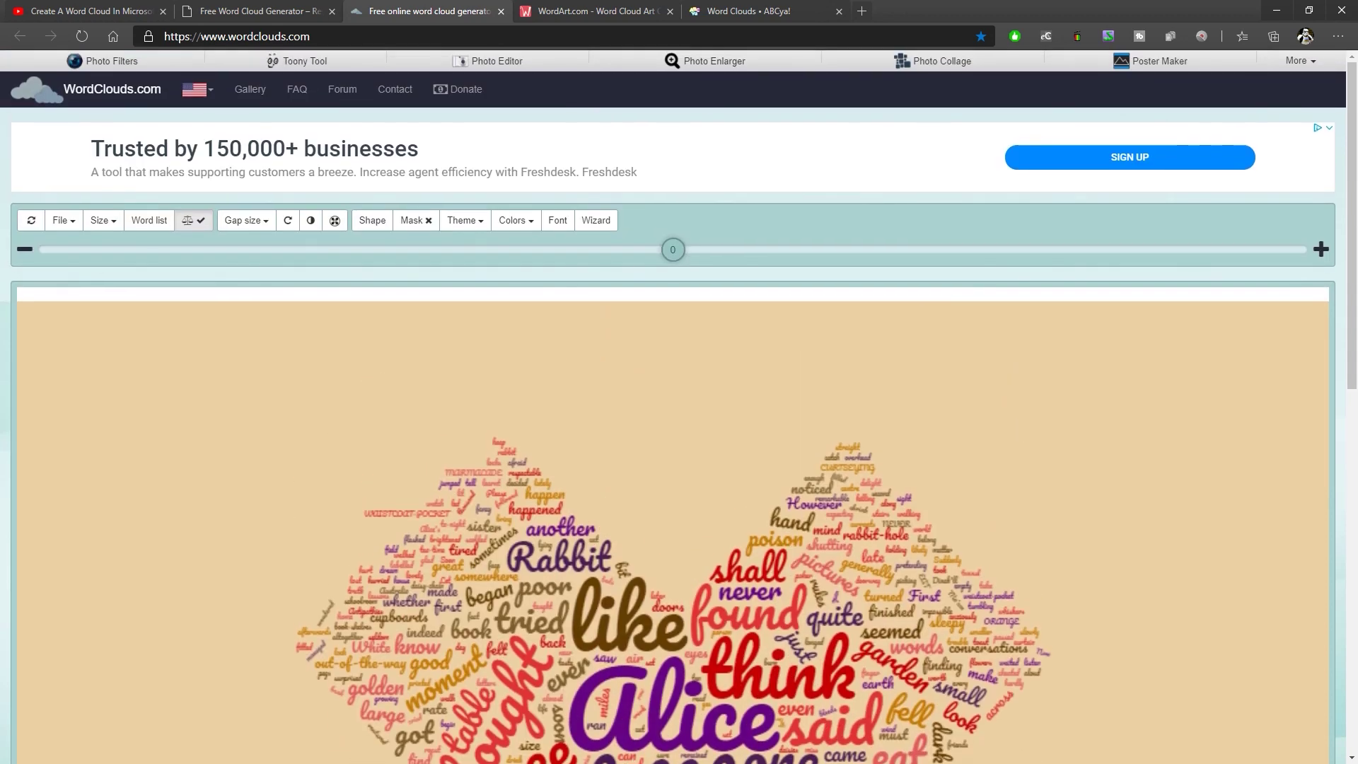
- Try the Colorful shapes, then reshape the cloud into a cat
left_click(371, 221)
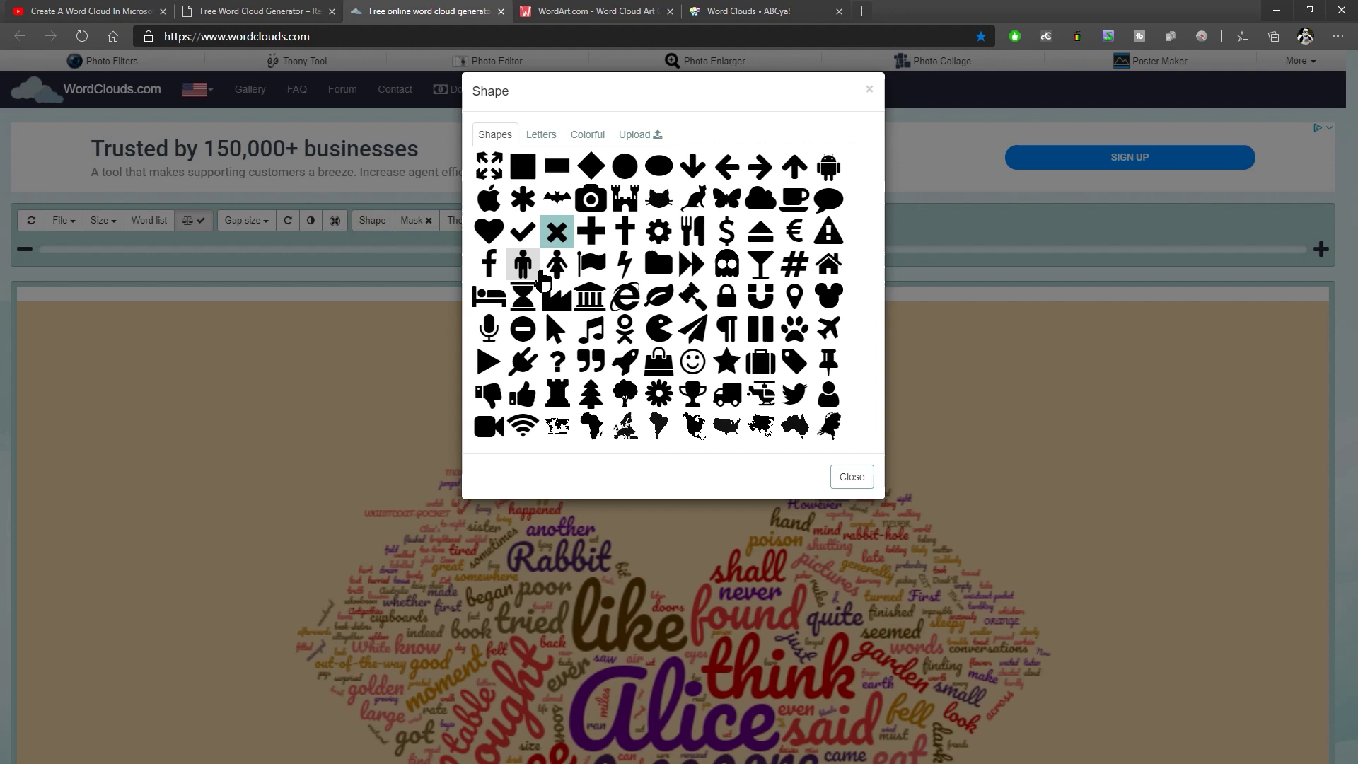
left_click(579, 136)
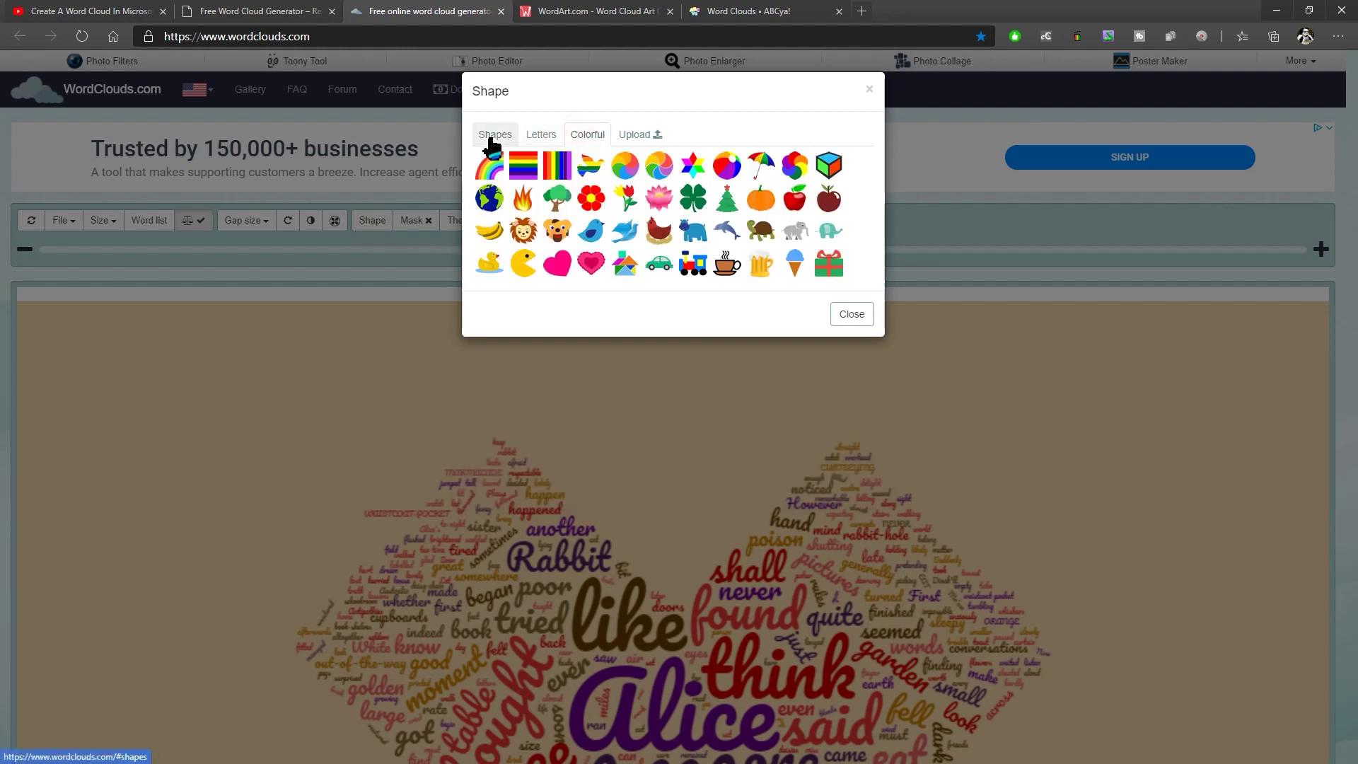
left_click(490, 140)
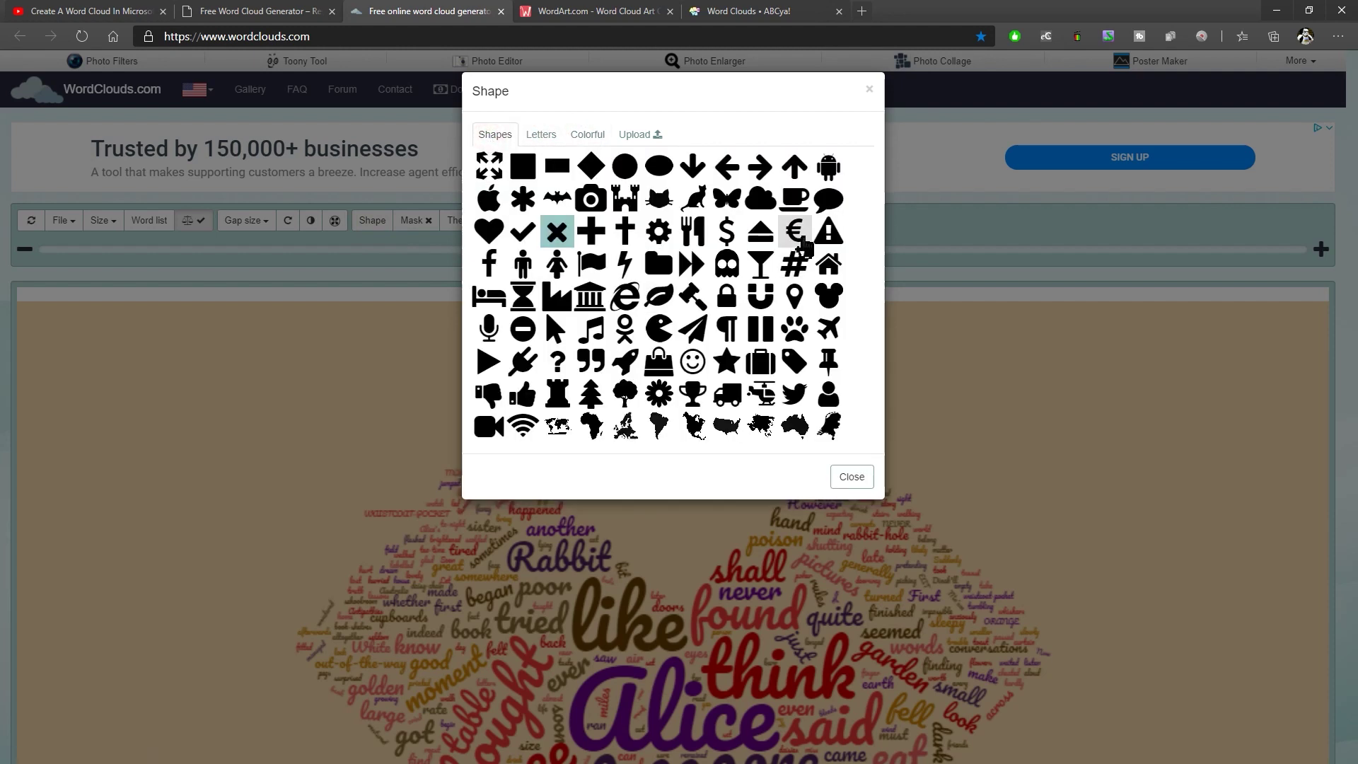
left_click(659, 198)
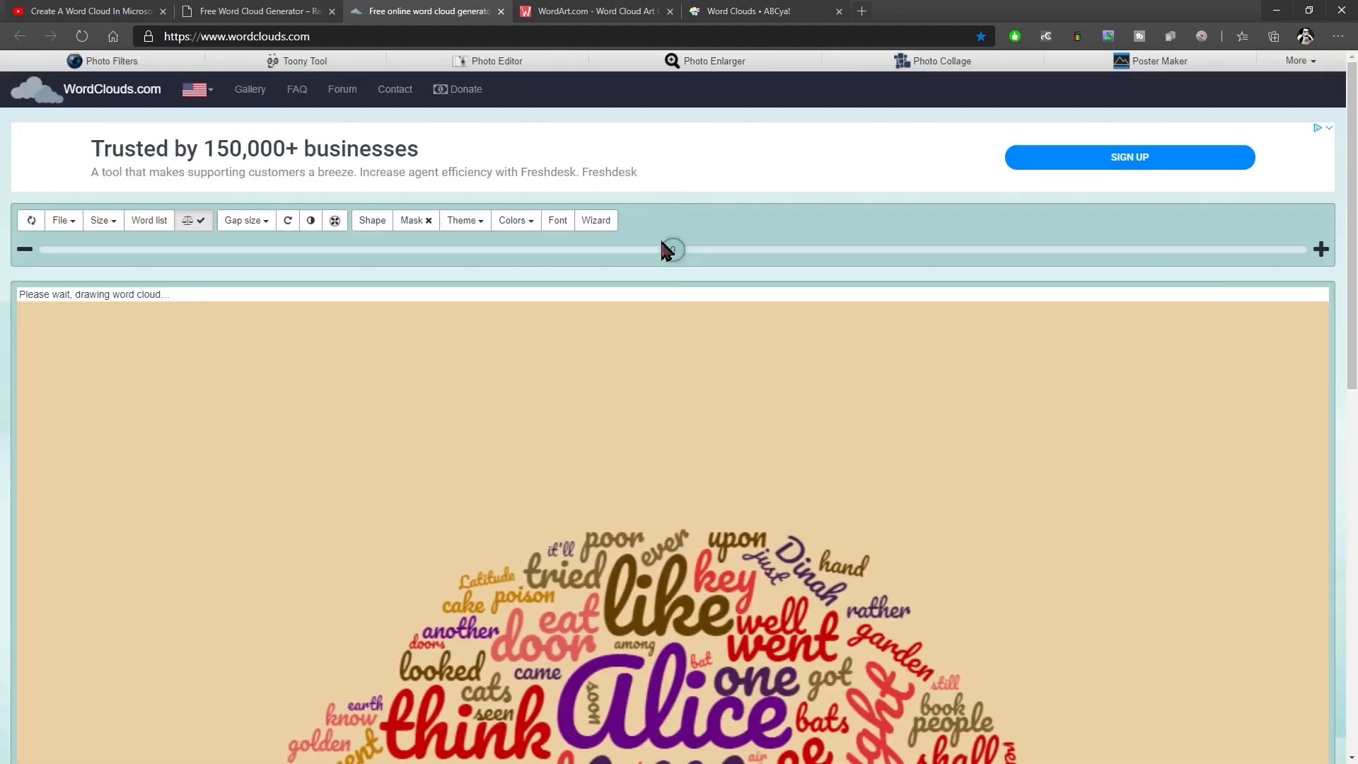
scroll(1140, 339, "down", 7)
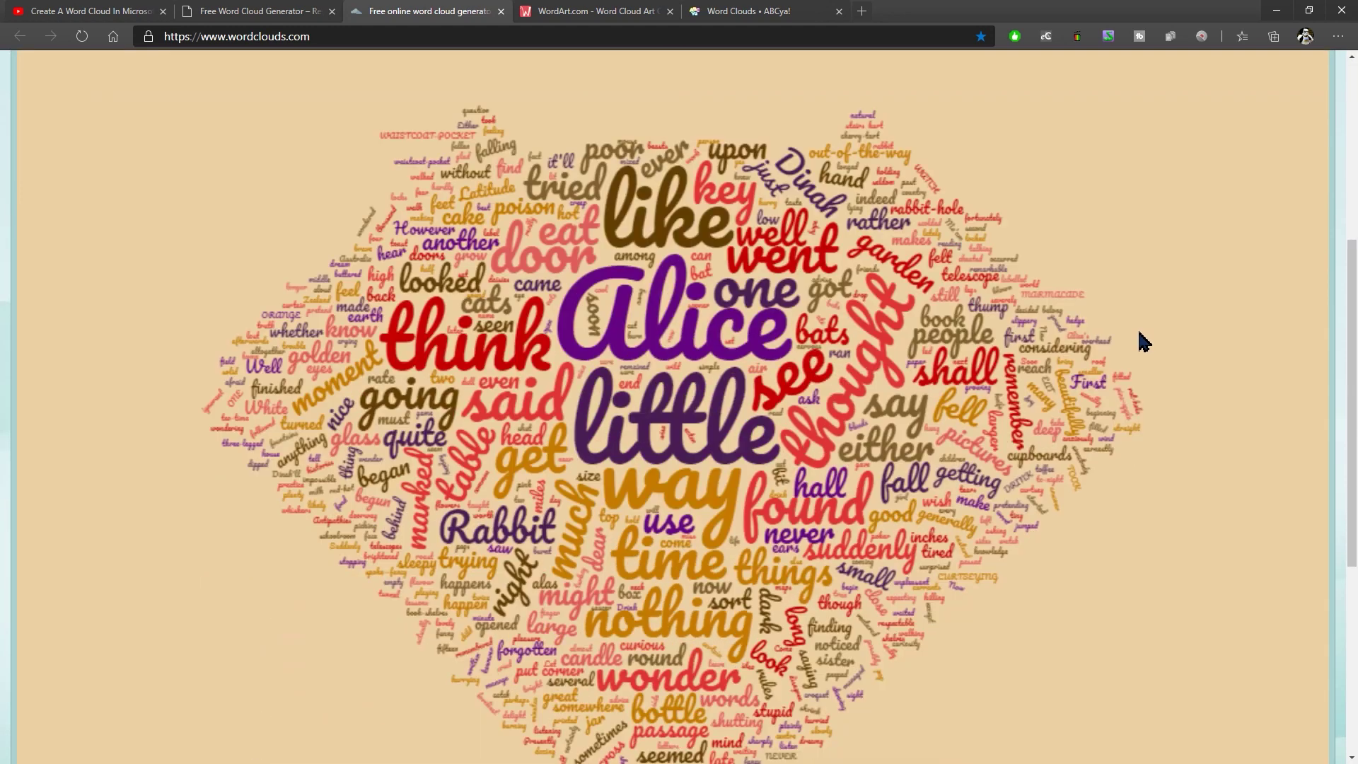
scroll(1145, 362, "up", 2)
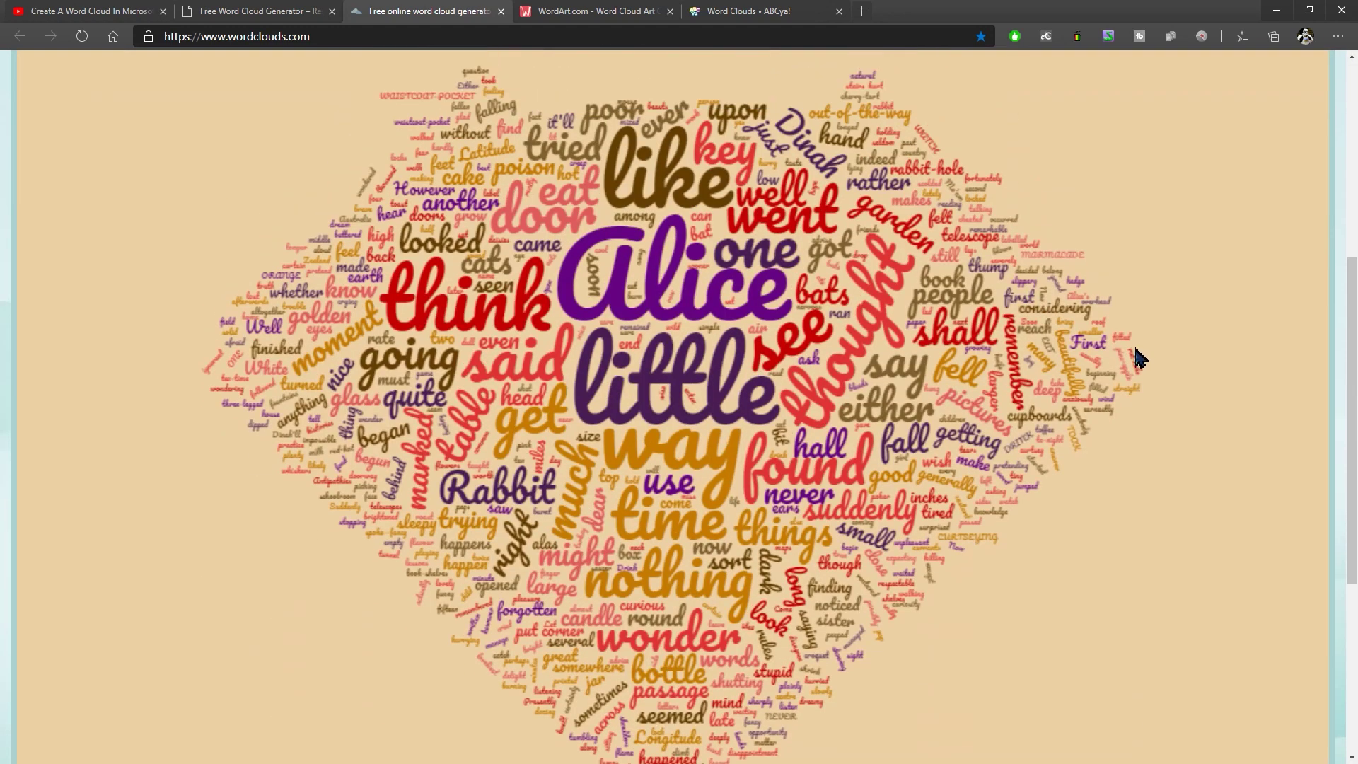
scroll(800, 318, "up", 7)
- Change the cloud shape from the cat to a diamond
left_click(382, 226)
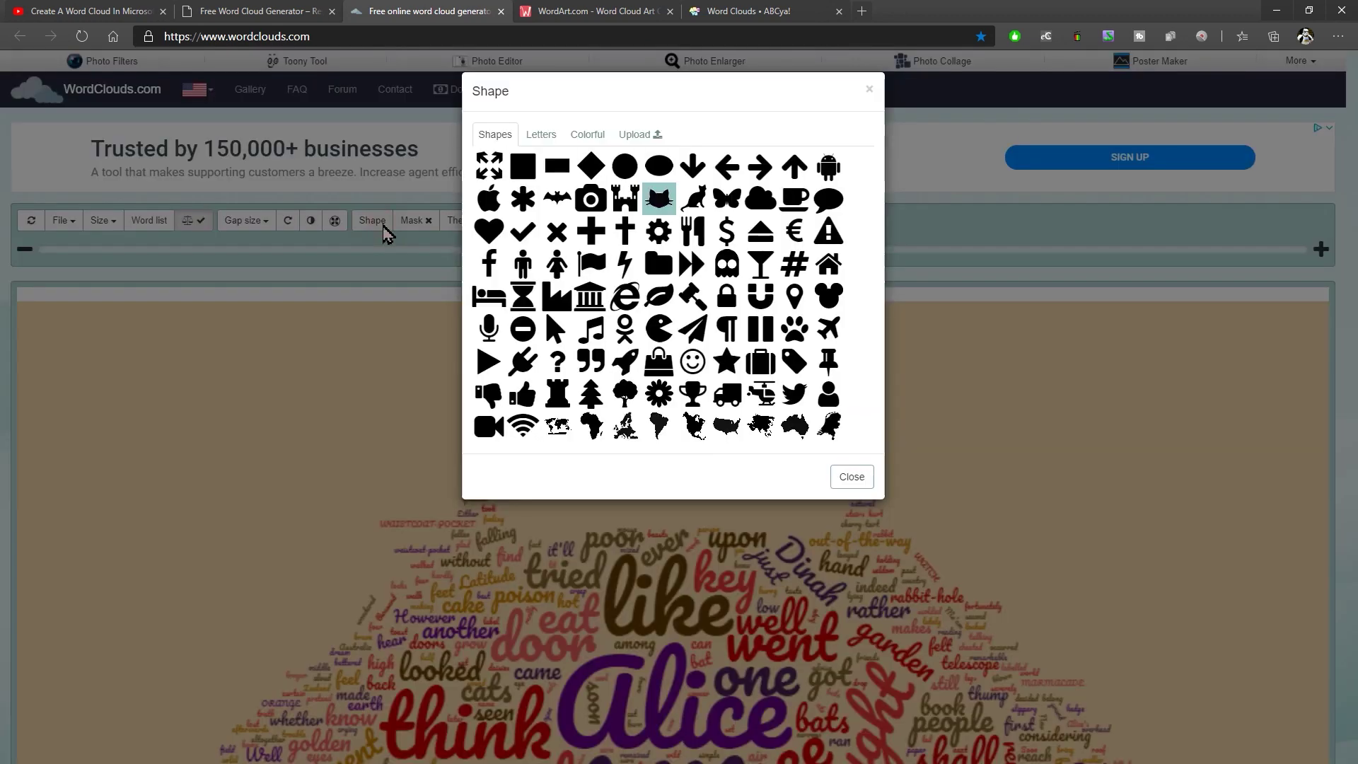
left_click(590, 167)
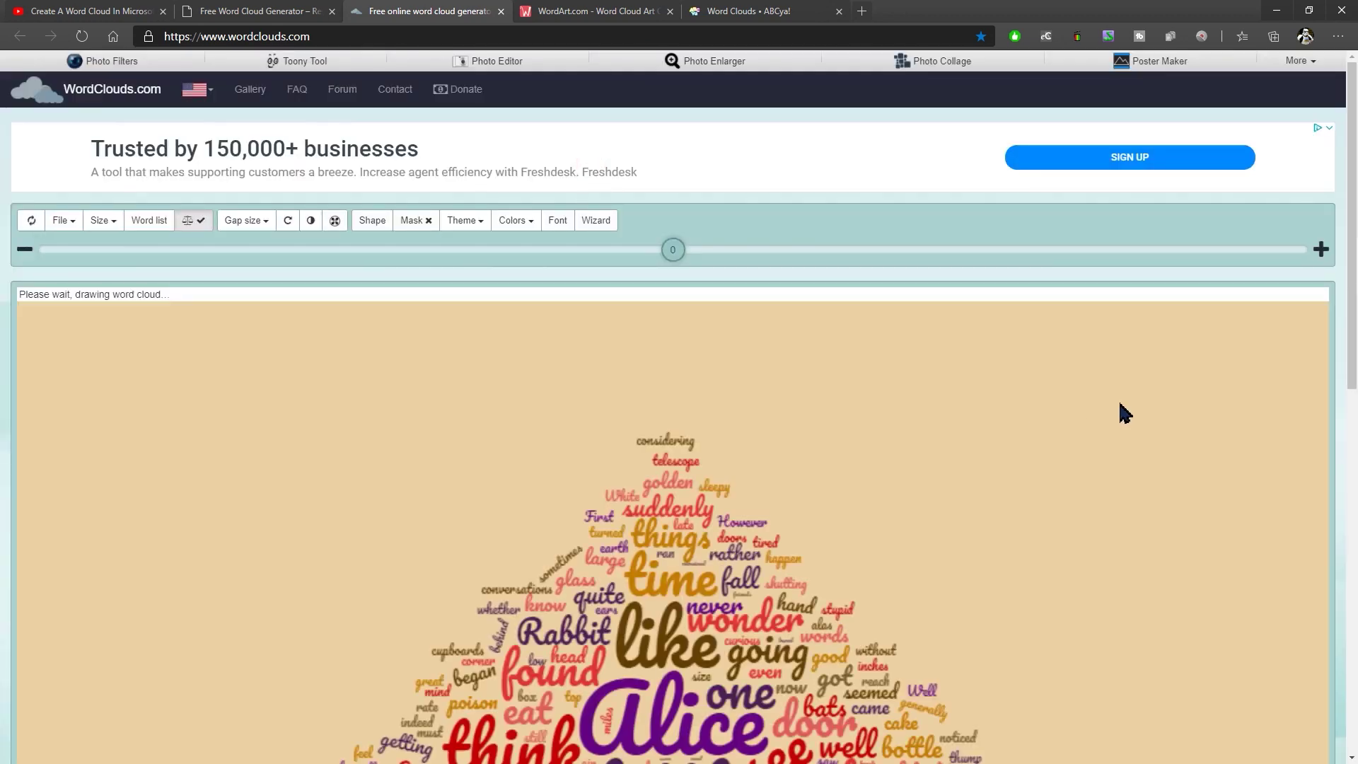
scroll(1125, 413, "down", 6)
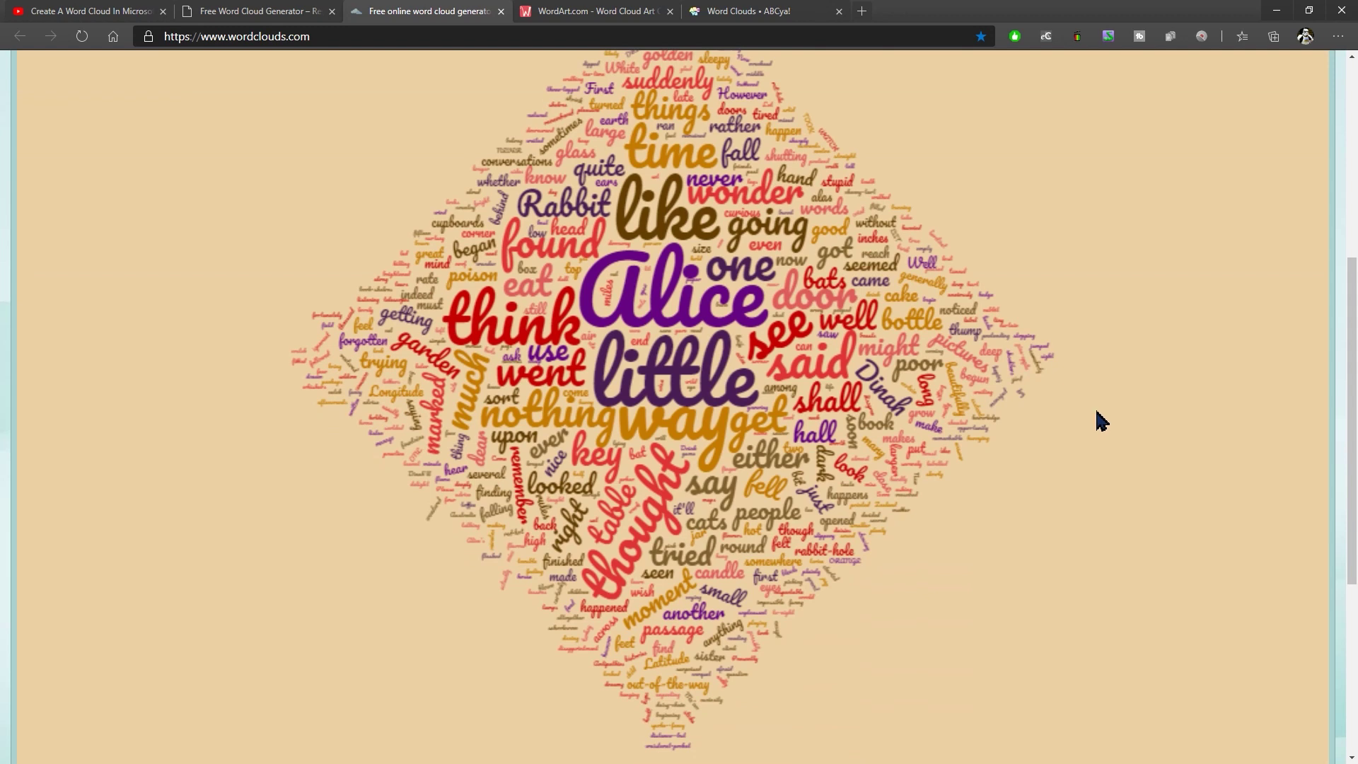
scroll(1101, 420, "up", 6)
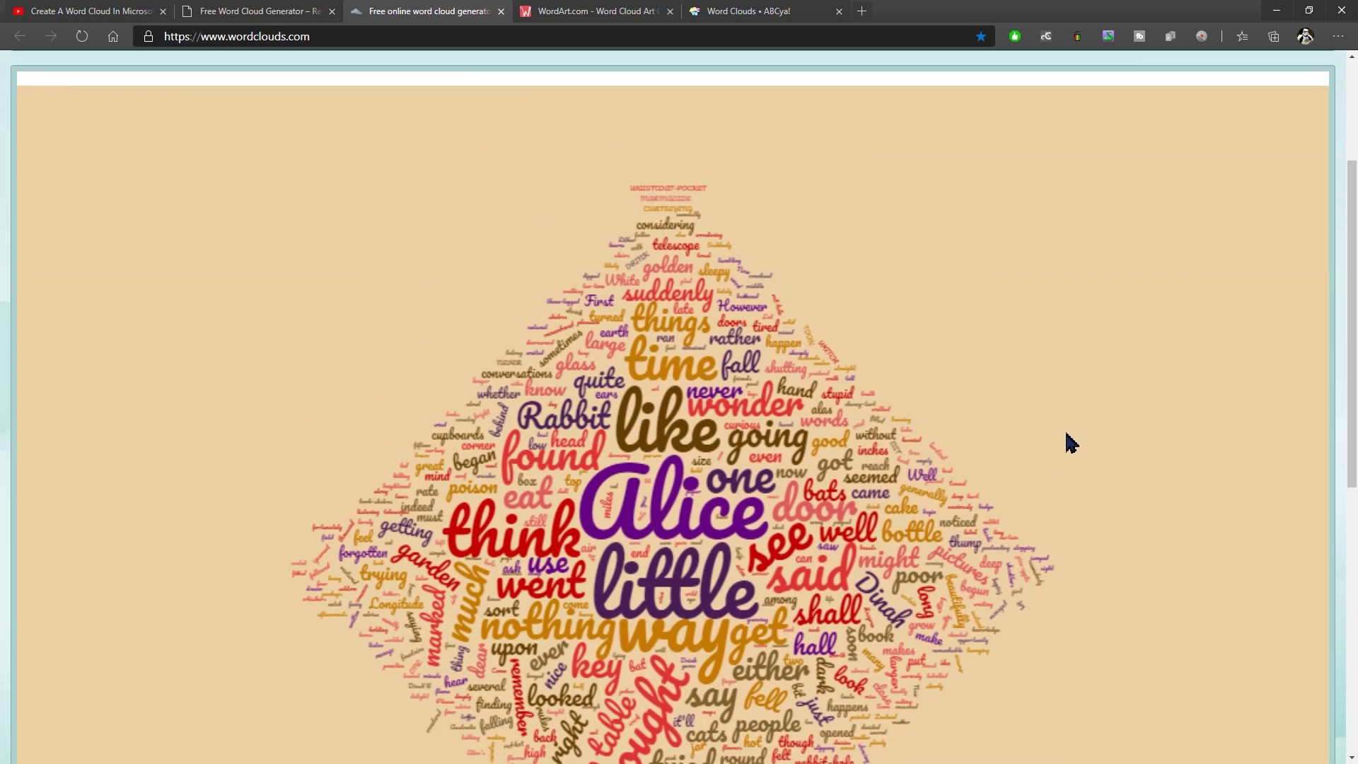
left_click(381, 225)
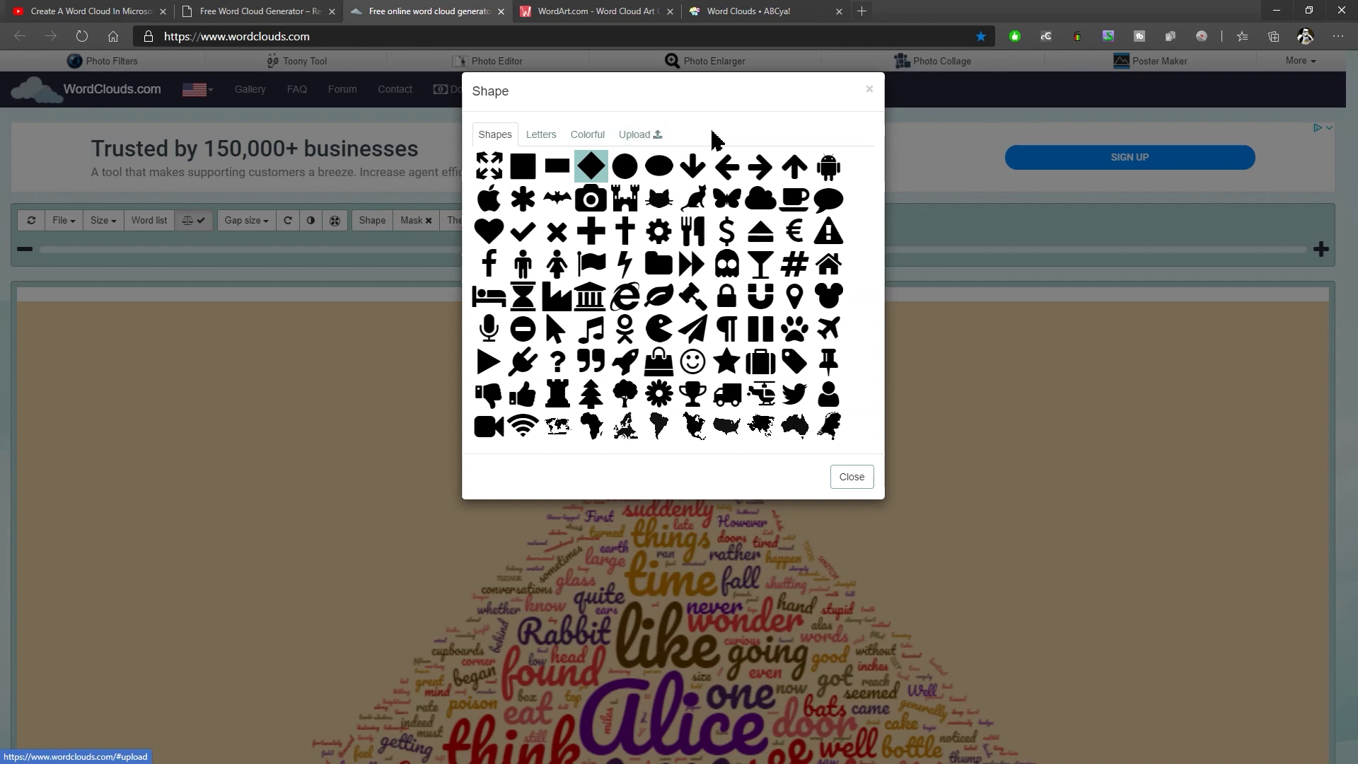
left_click(852, 477)
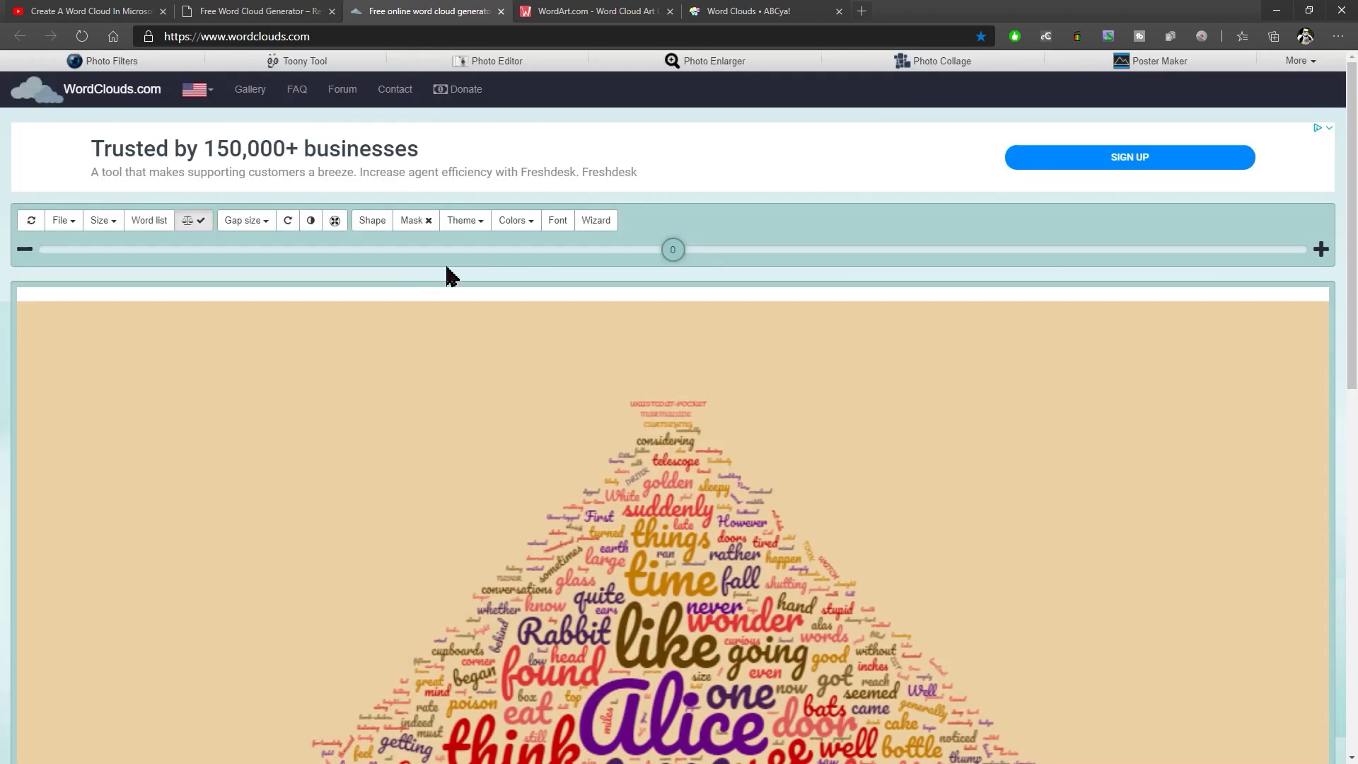
- Apply the dark theme and review its blue, red, orange-red, orange and teal word colours
left_click(468, 222)
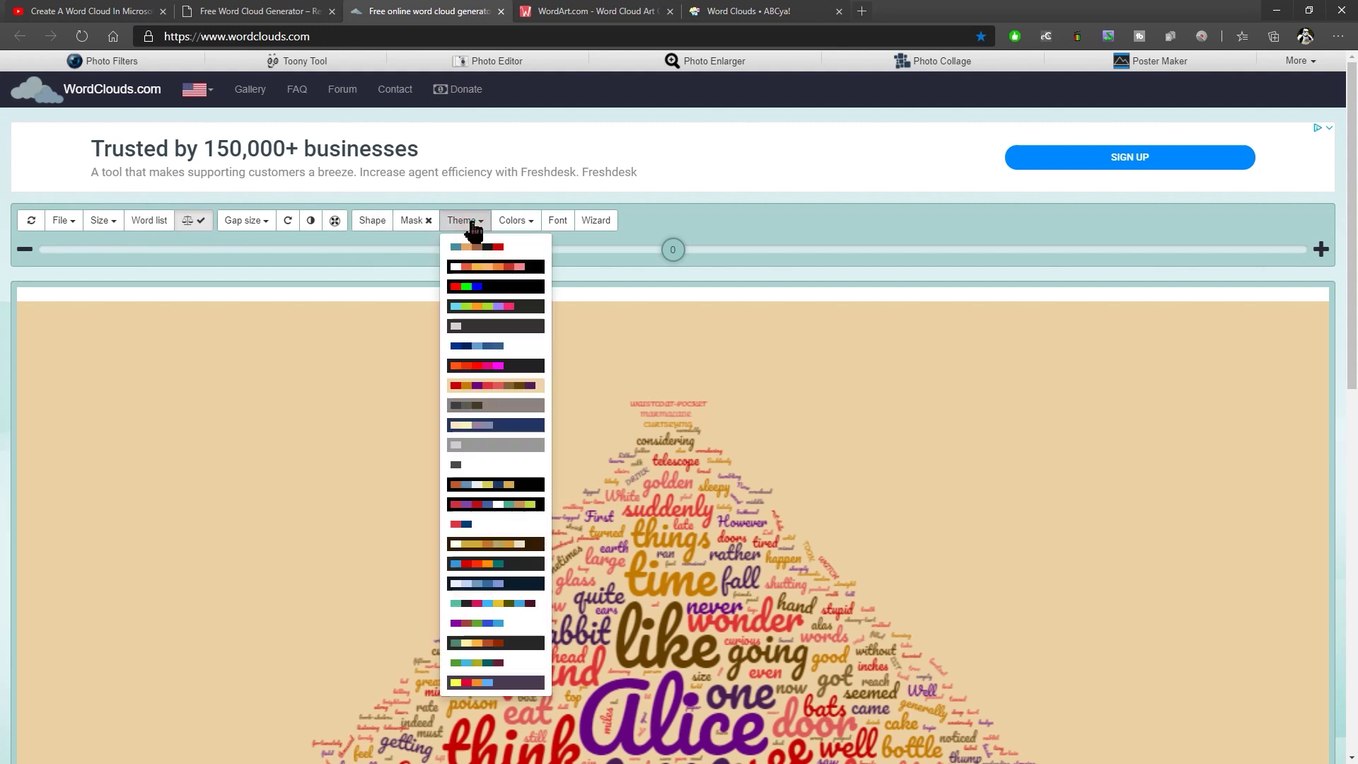
left_click(468, 563)
scroll(828, 454, "down", 5)
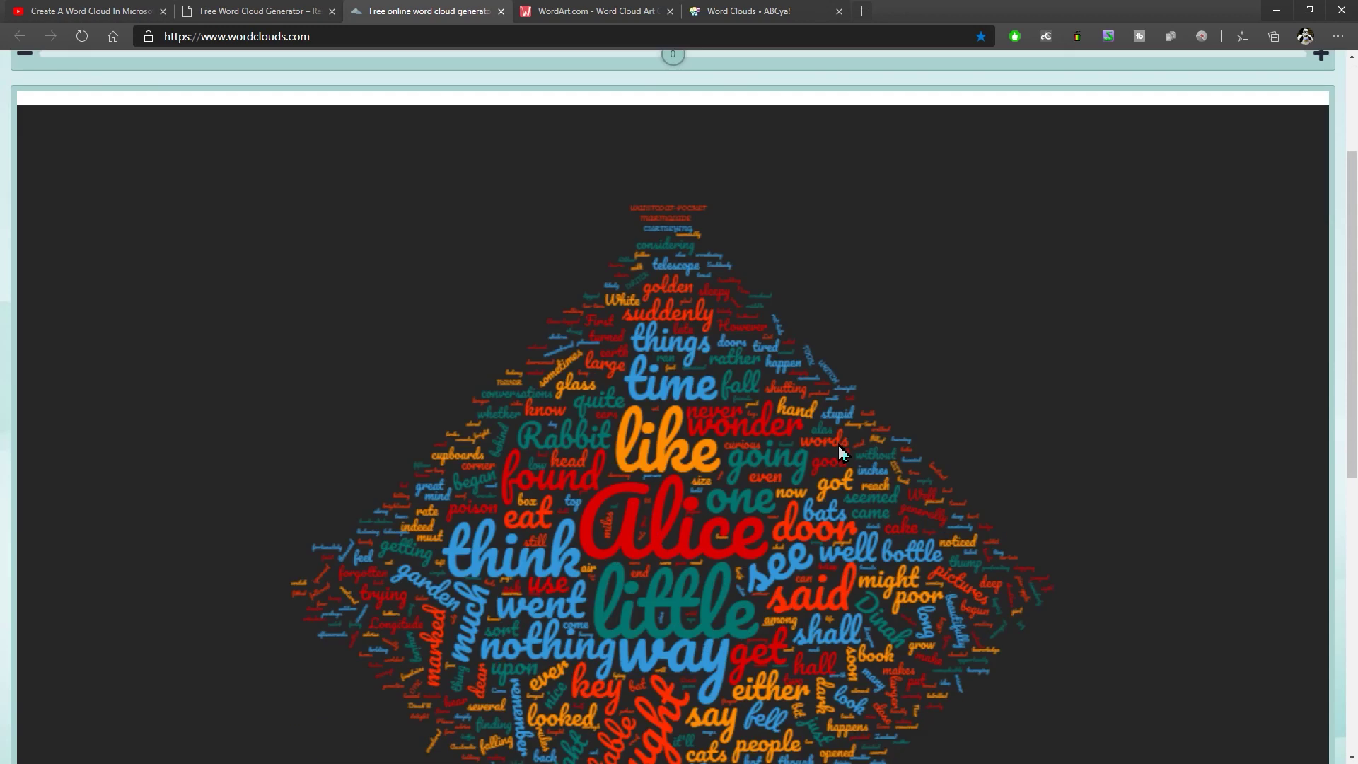
scroll(898, 329, "up", 3)
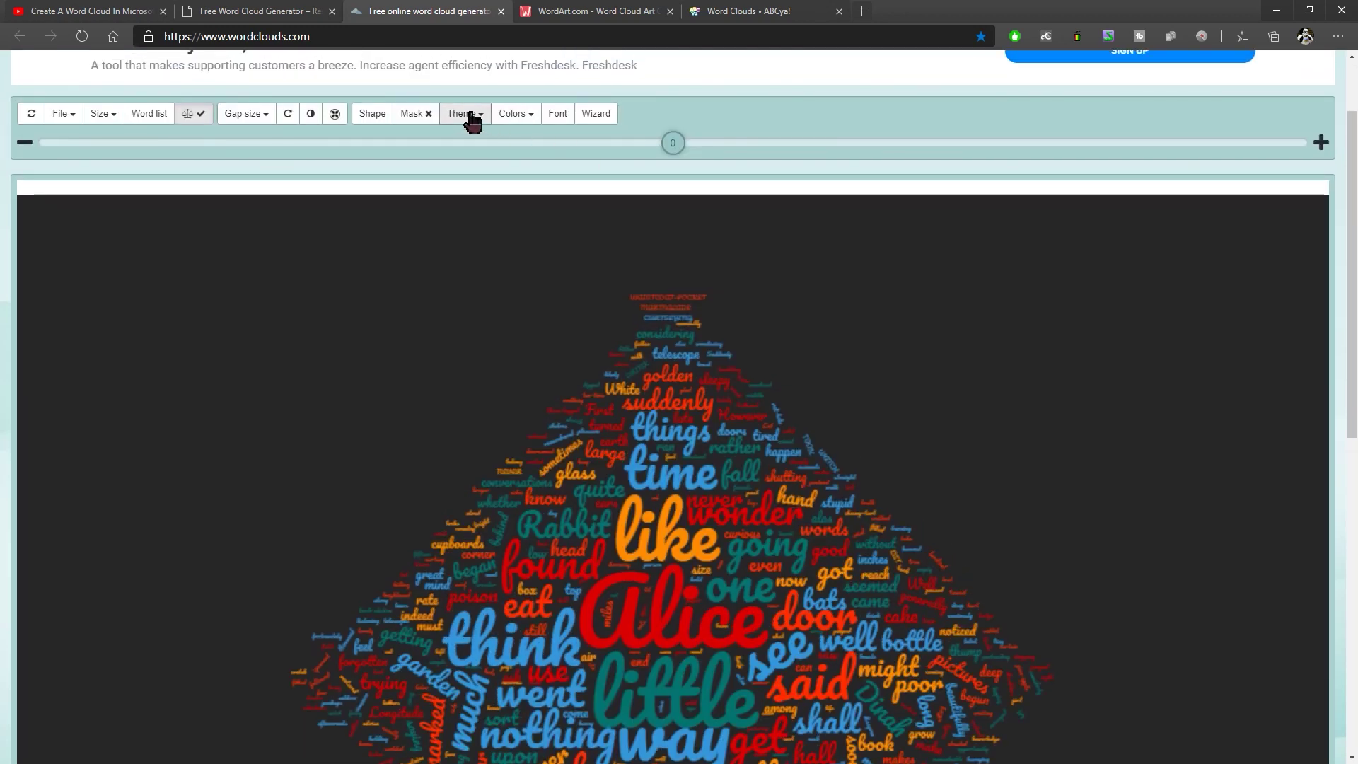
left_click(513, 115)
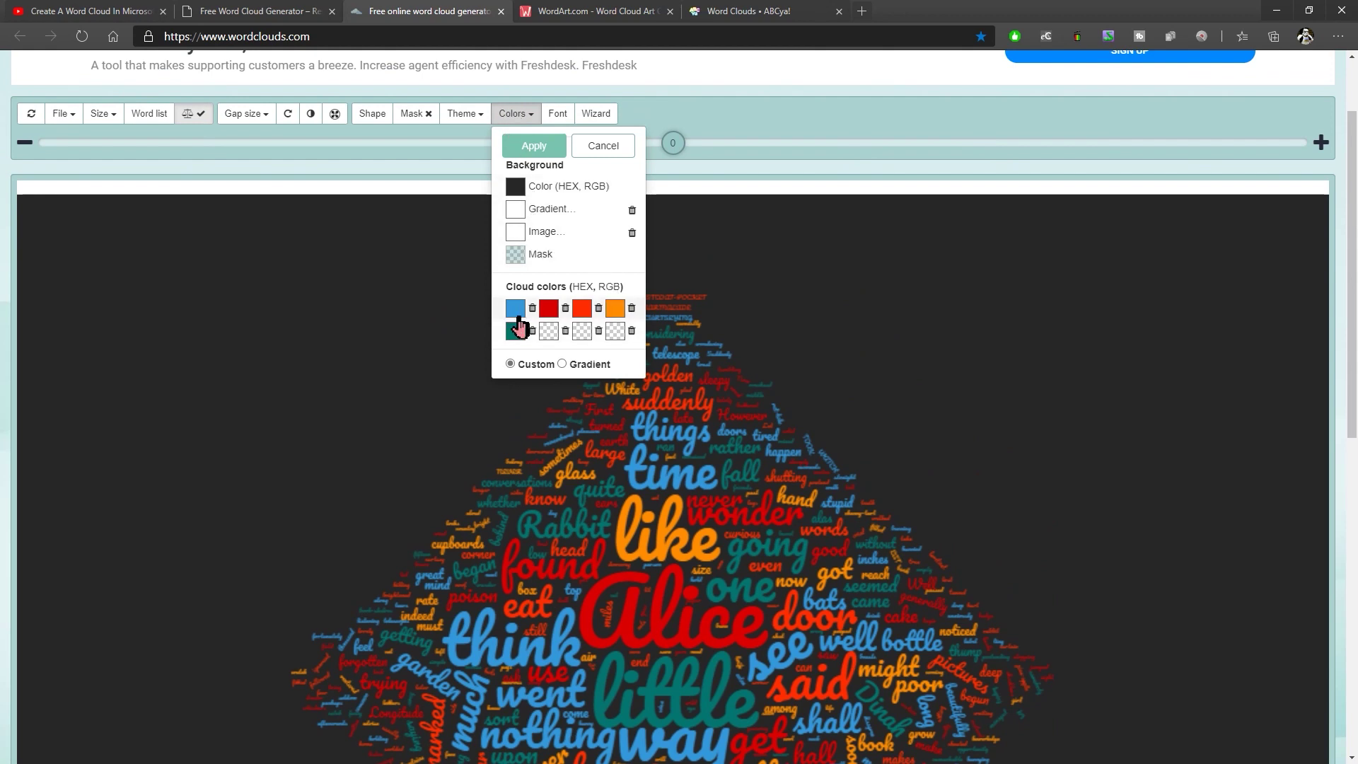
left_click(459, 115)
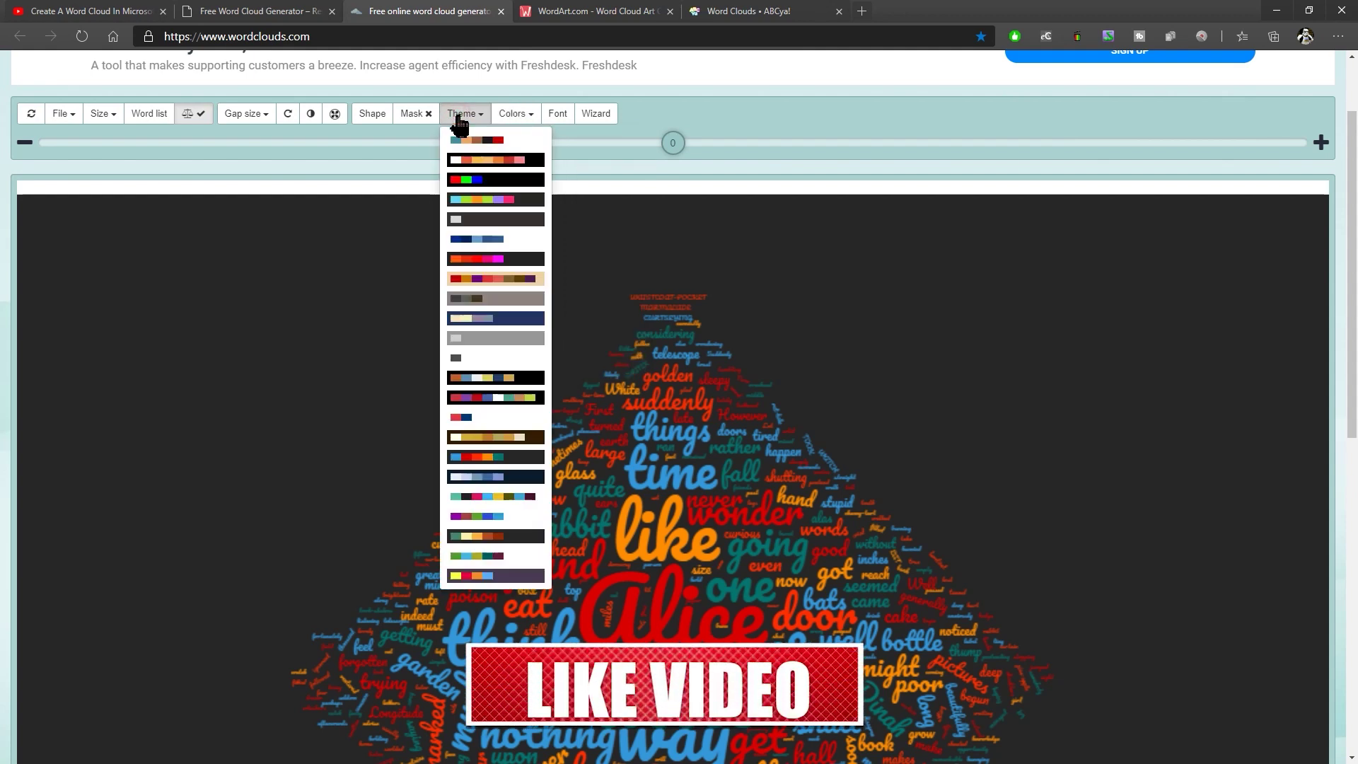
left_click(513, 115)
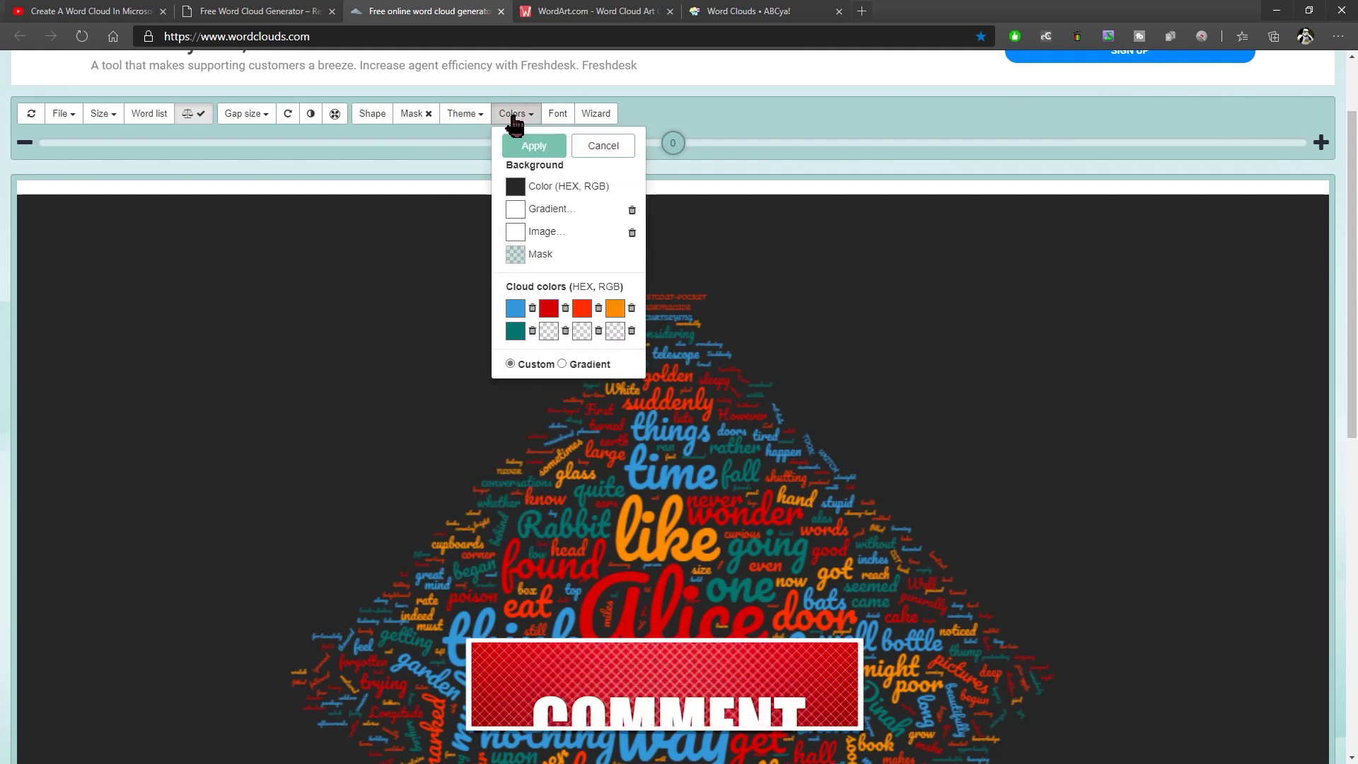
- Change the cloud font from Pacifico to Passion One
left_click(557, 114)
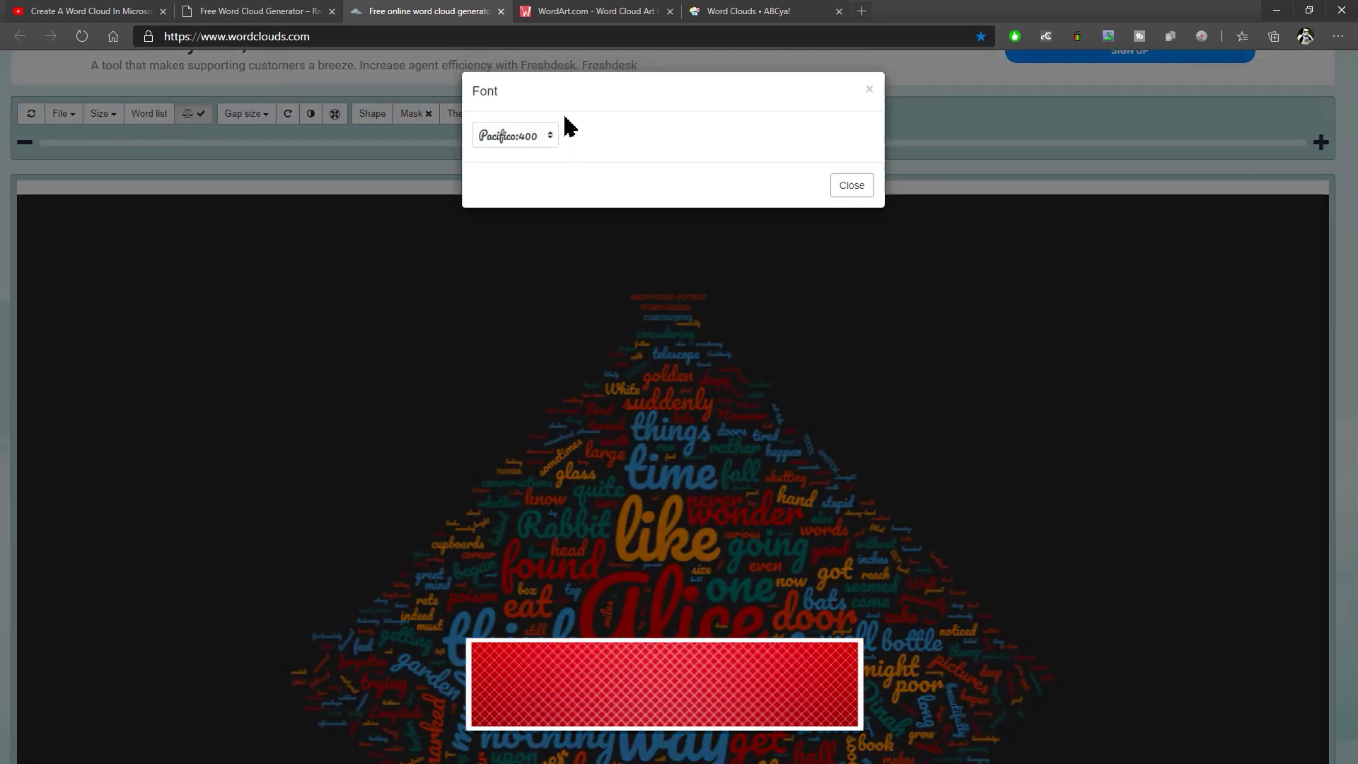
left_click(545, 134)
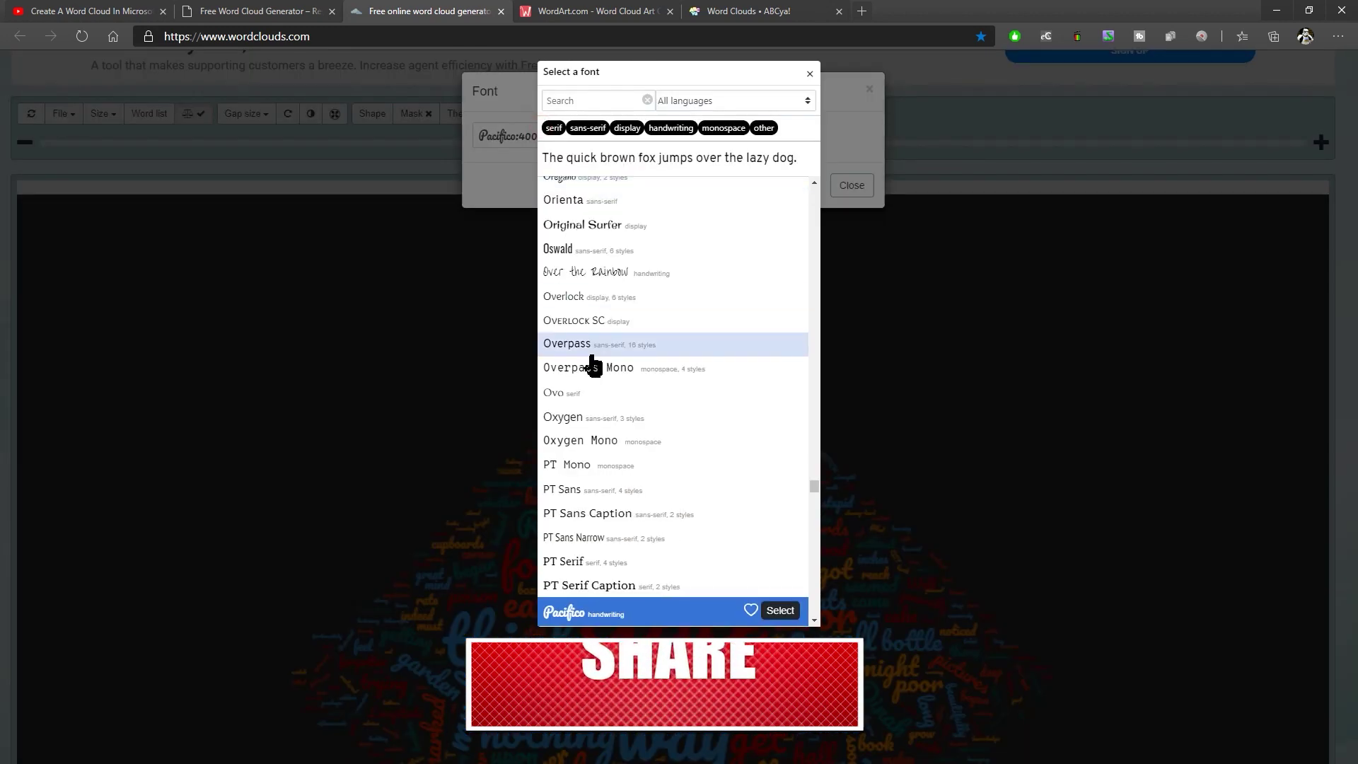
scroll(592, 292, "down", 6)
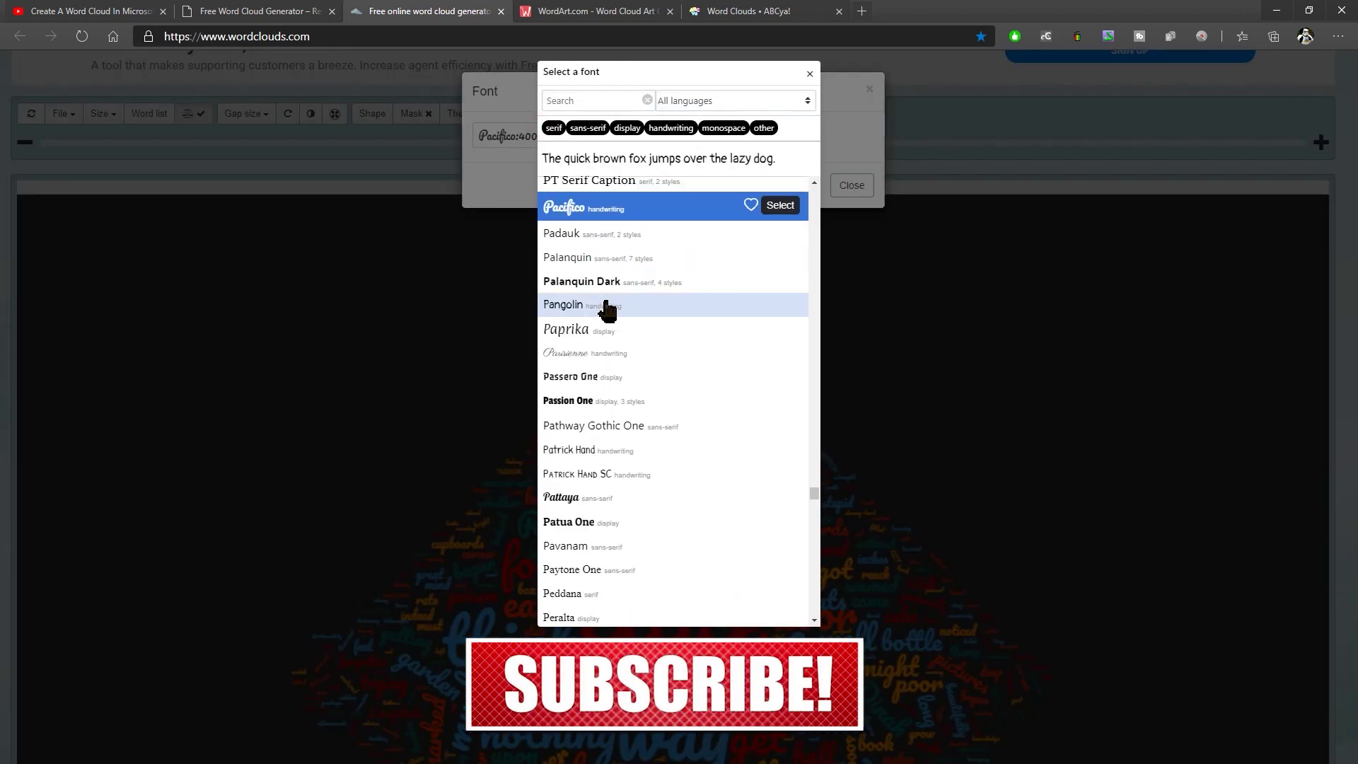
left_click(594, 403)
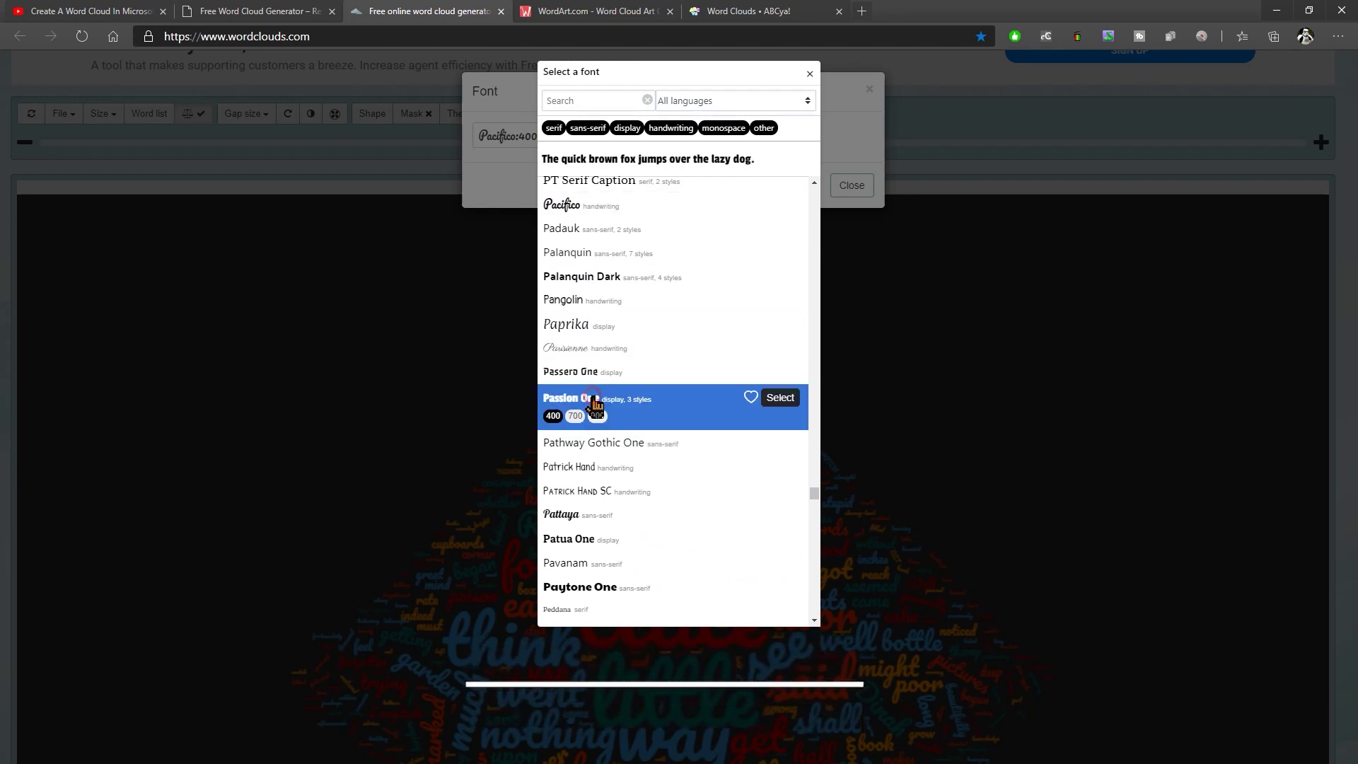
left_click(780, 398)
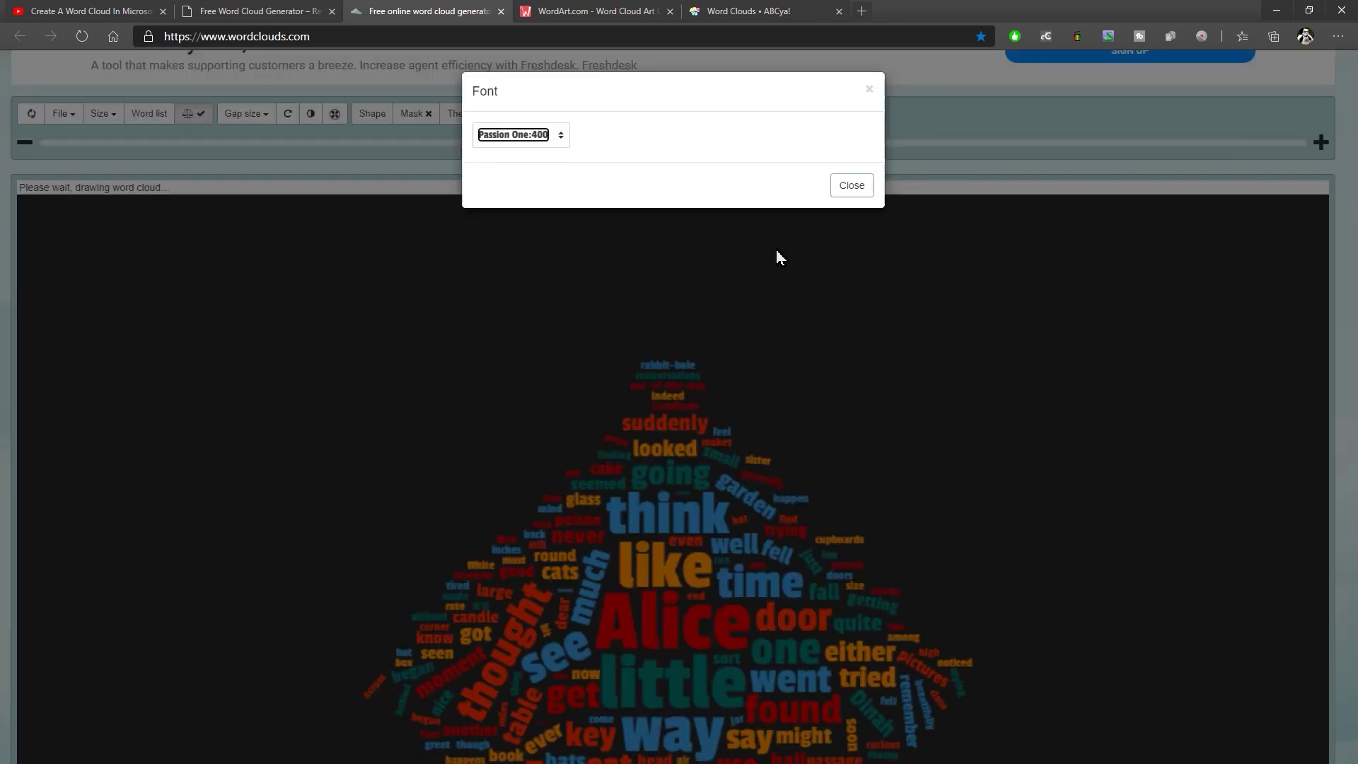
left_click(861, 190)
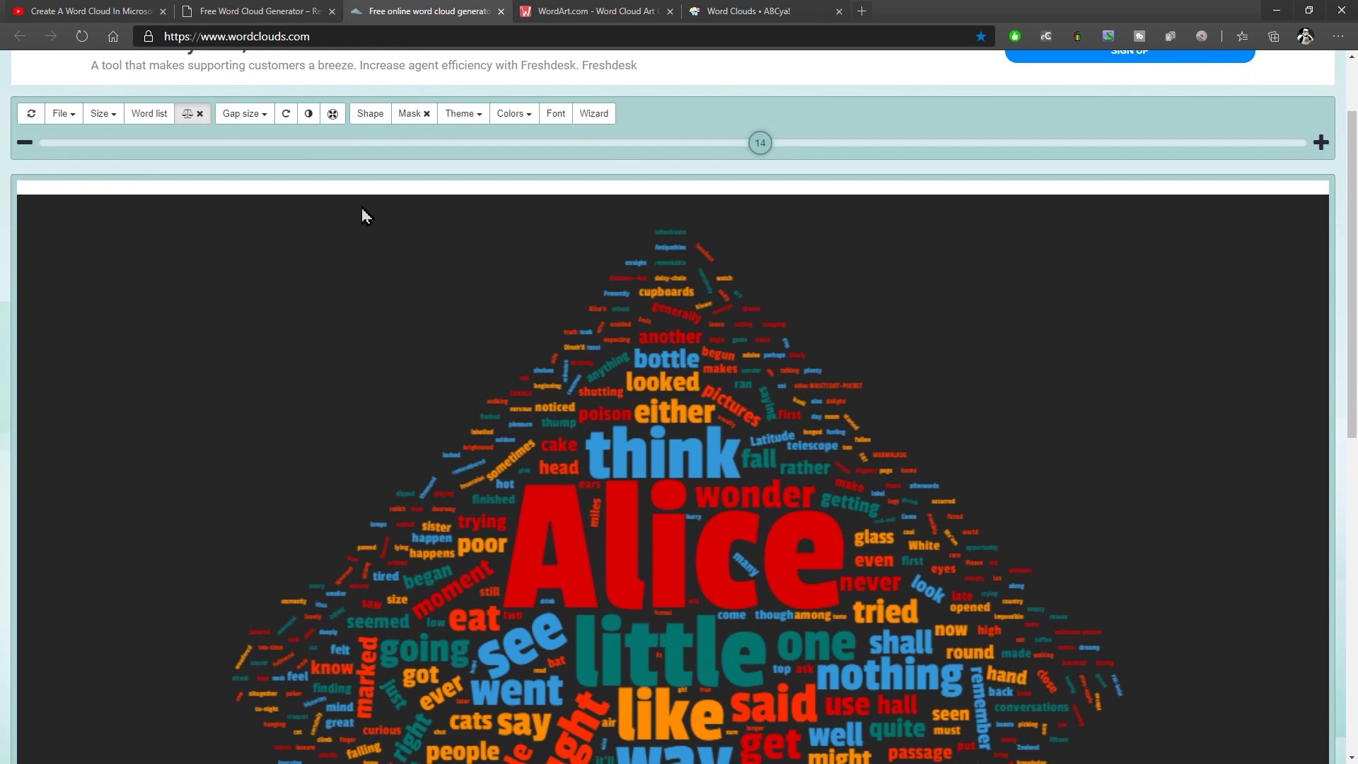
- Set the word gap size to 6 and make all words run diagonally instead of horizontally
left_click(256, 117)
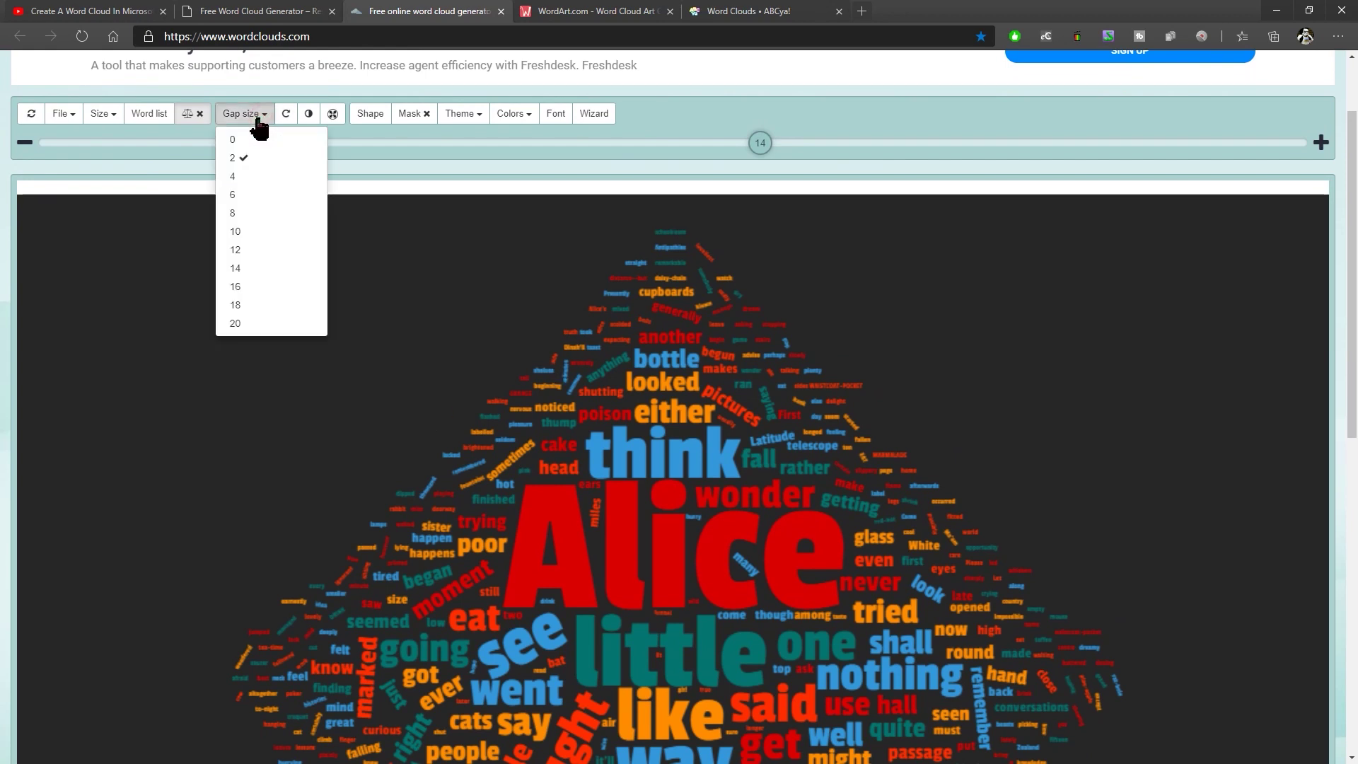
left_click(240, 197)
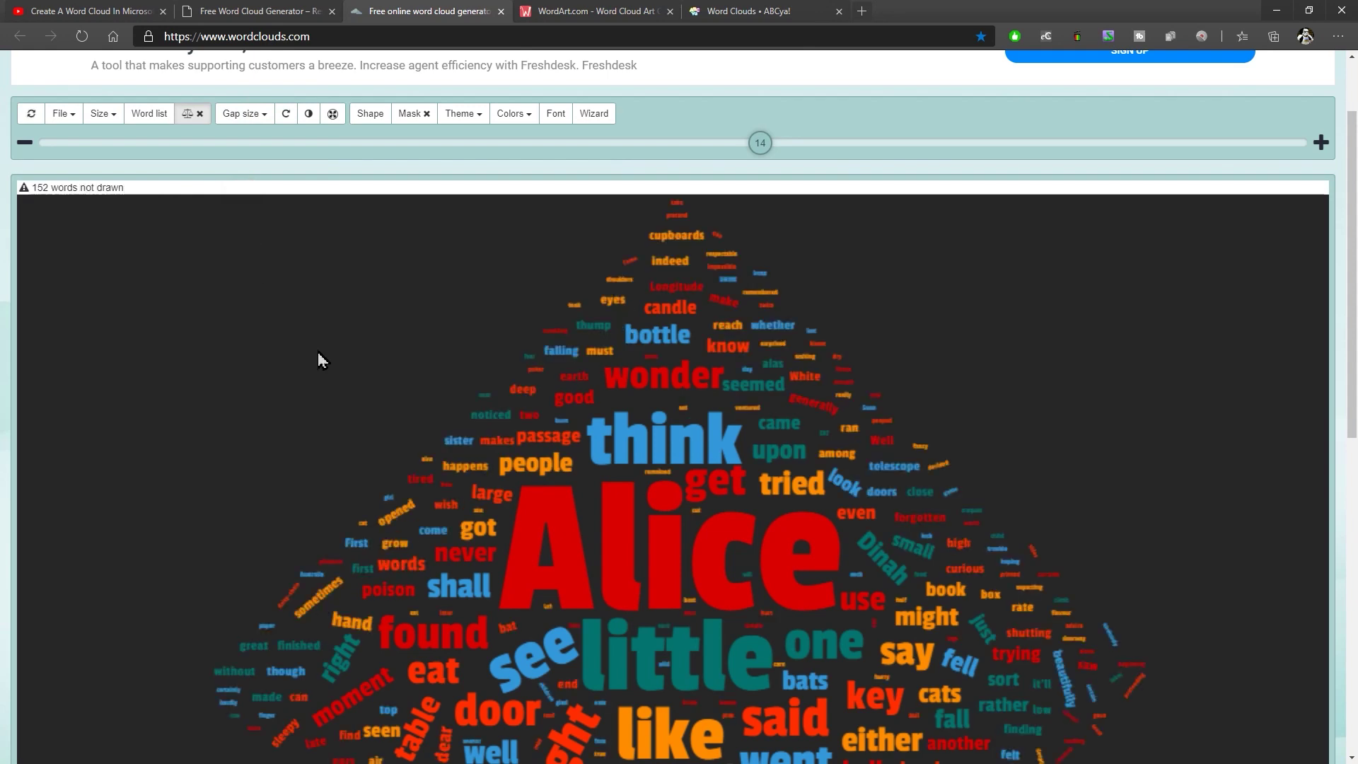
left_click(287, 115)
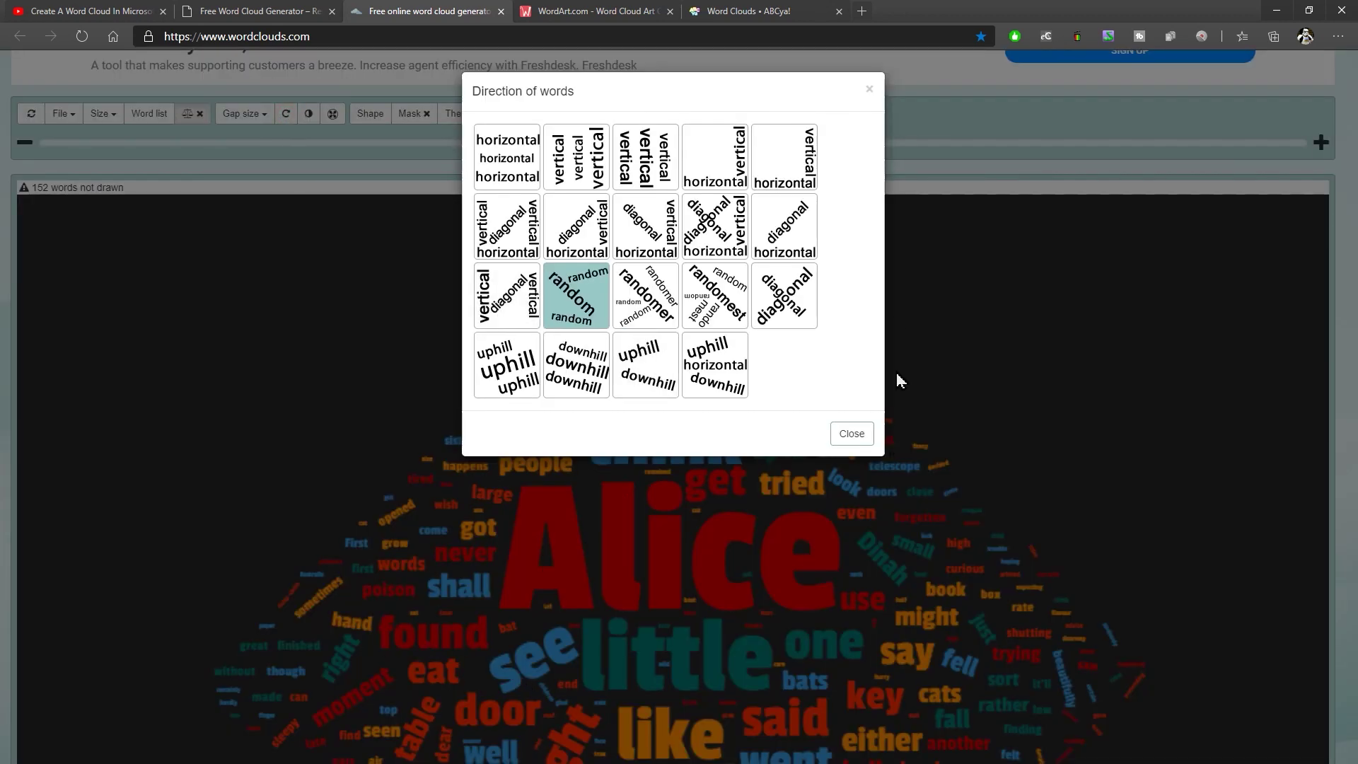
left_click(508, 173)
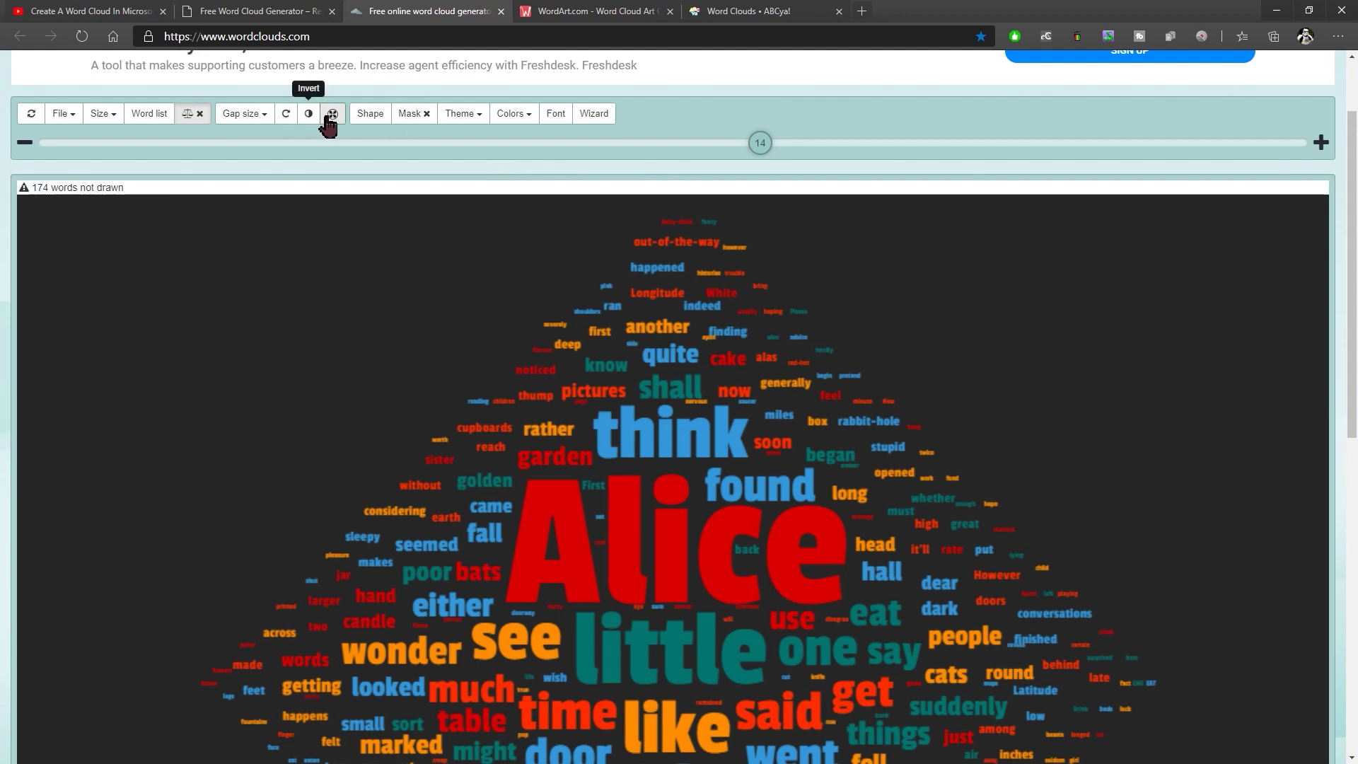
left_click(287, 117)
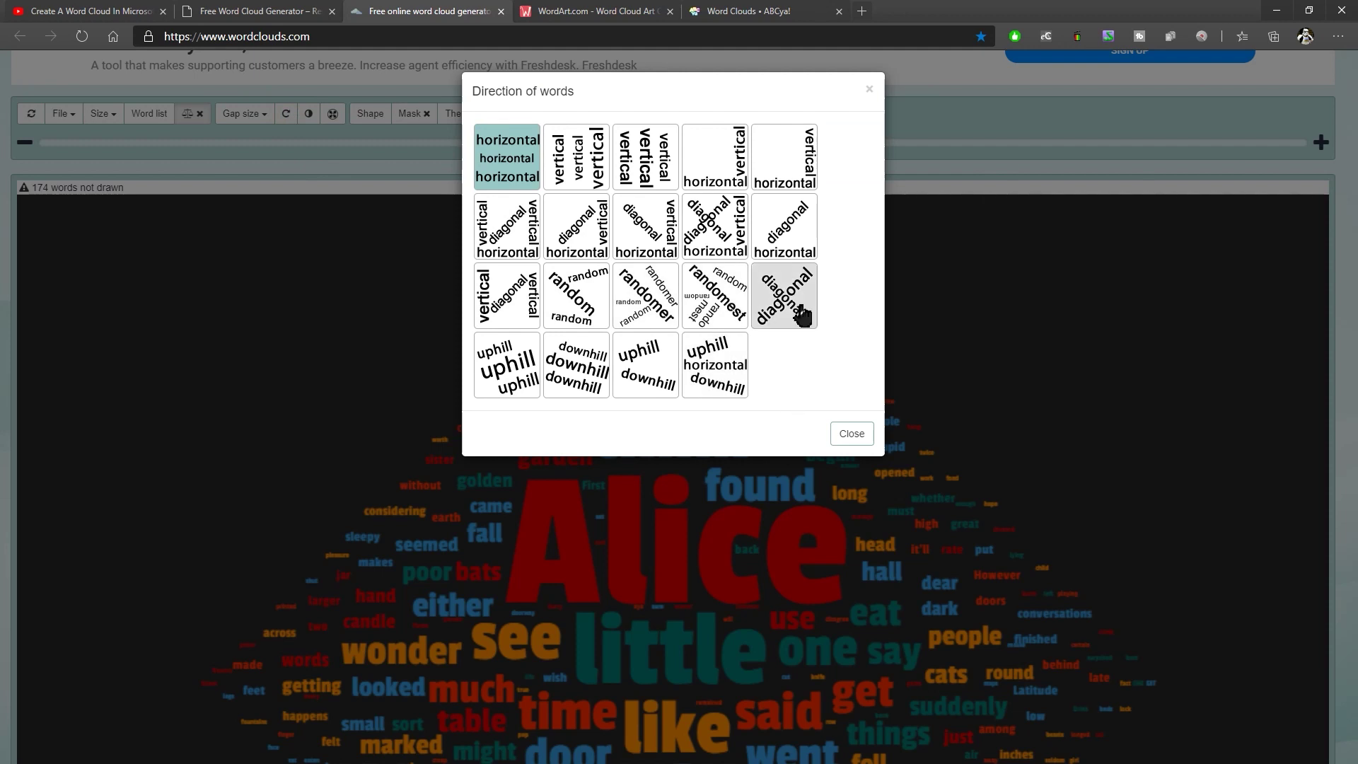
left_click(791, 278)
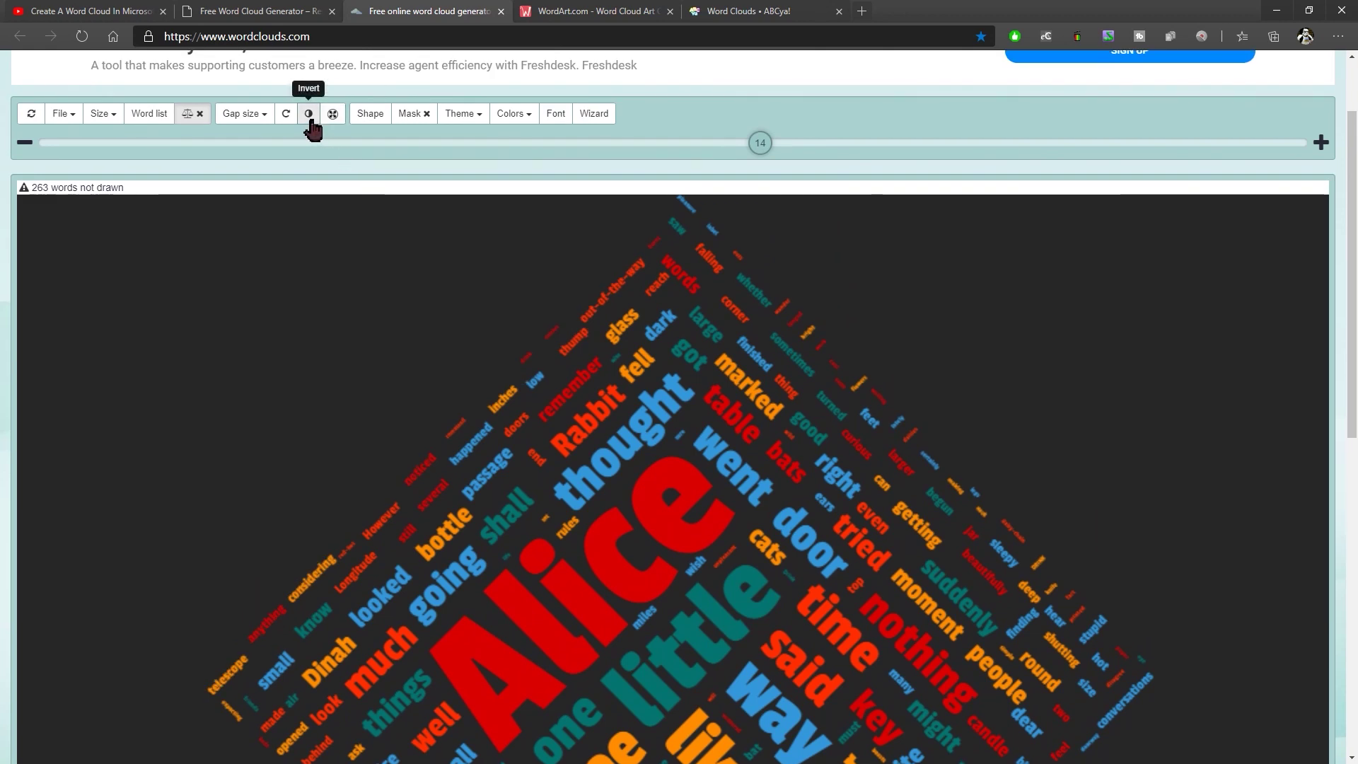
- Invert the diamond, switch to Inside out/Outside in, then invert back to a filled diamond
left_click(310, 114)
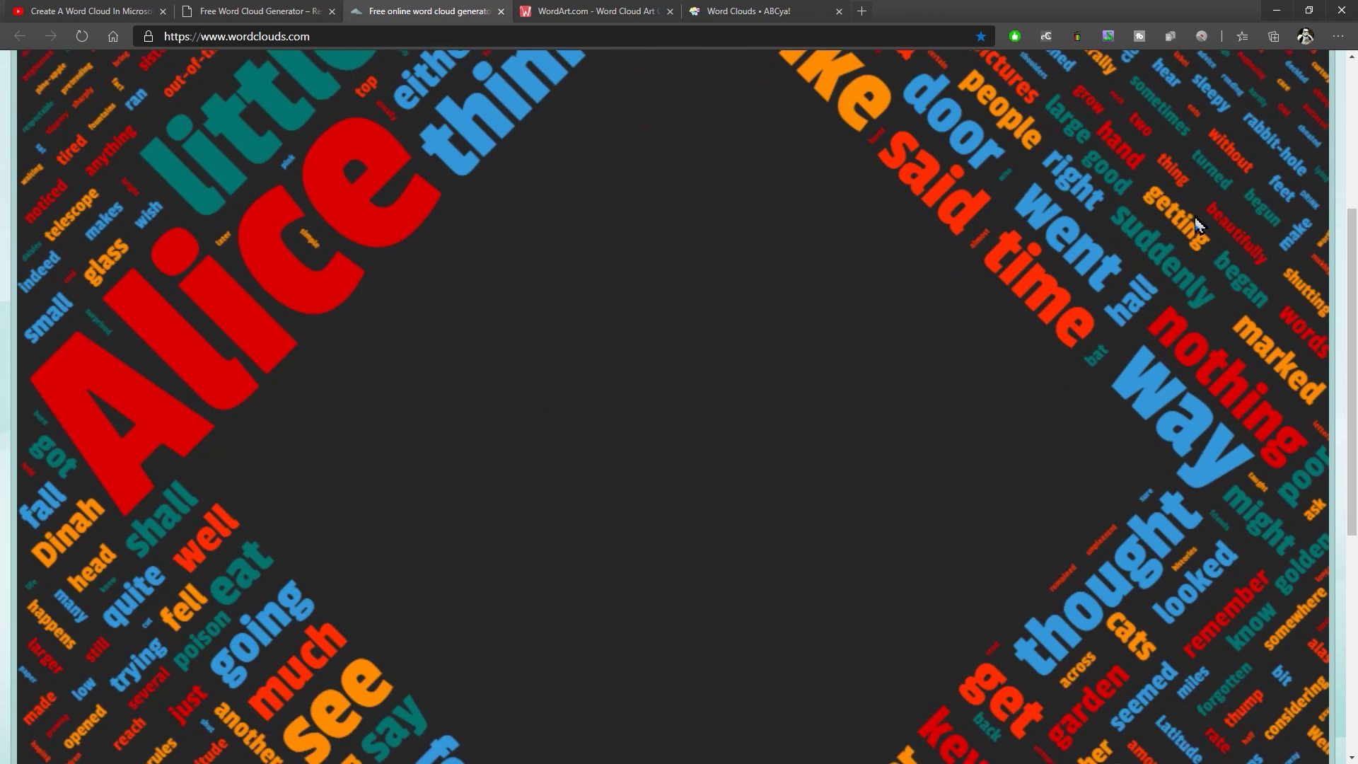
scroll(1194, 194, "down", 6)
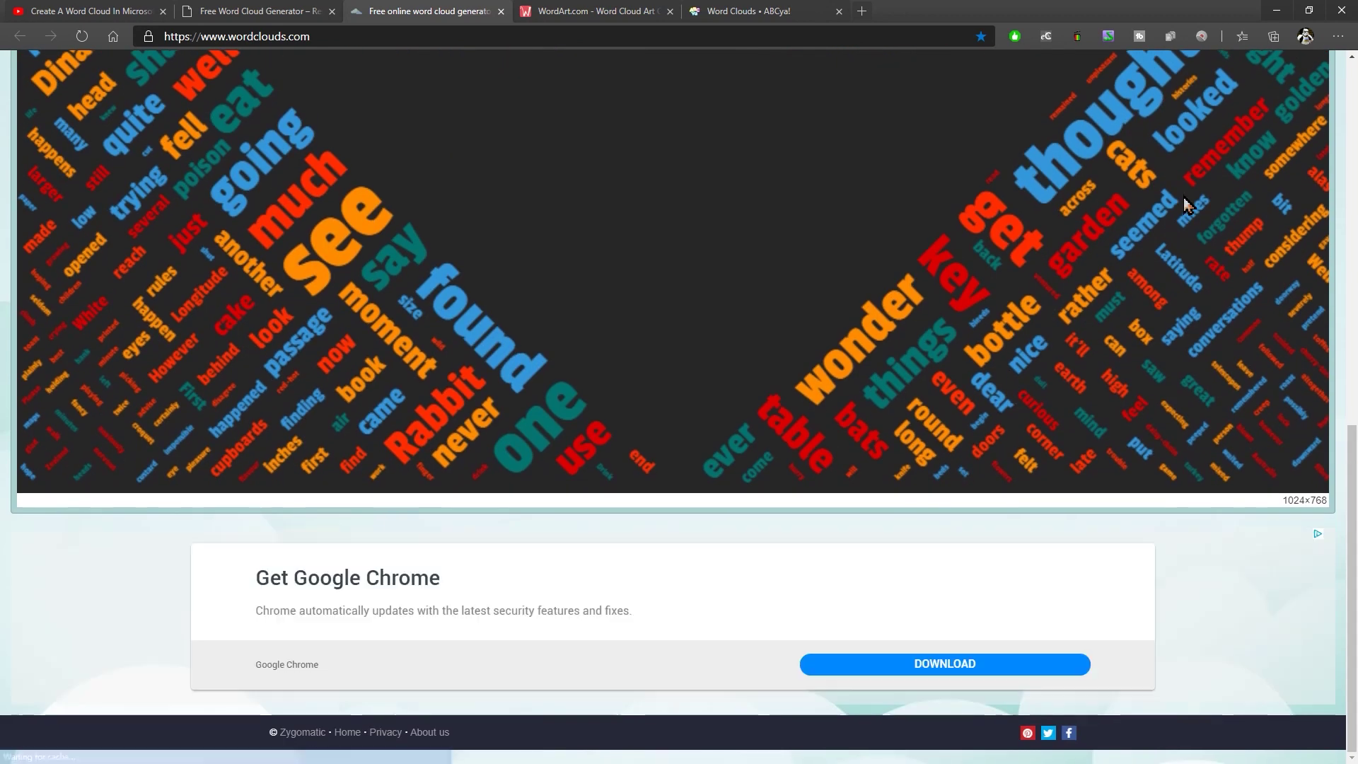
scroll(1182, 203, "up", 3)
scroll(1181, 200, "up", 2)
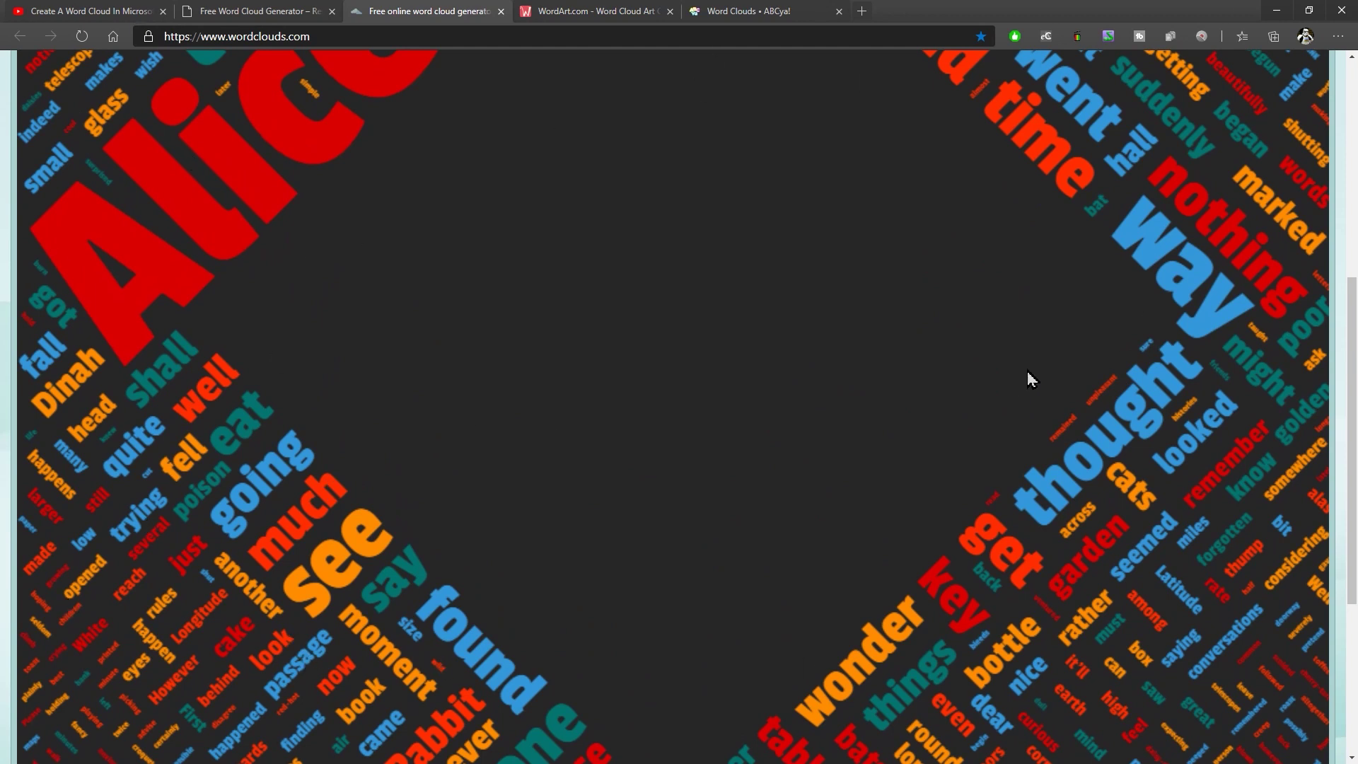
scroll(1027, 371, "up", 6)
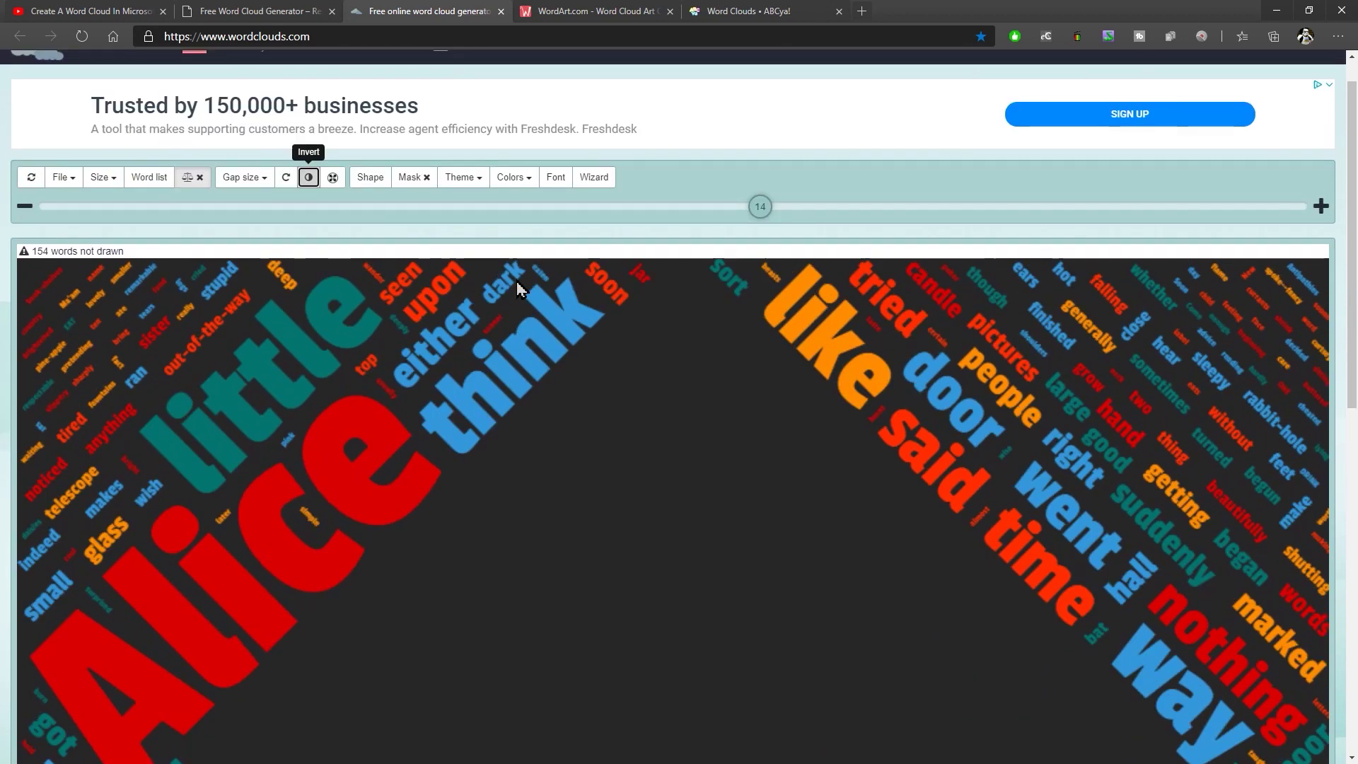
left_click(333, 180)
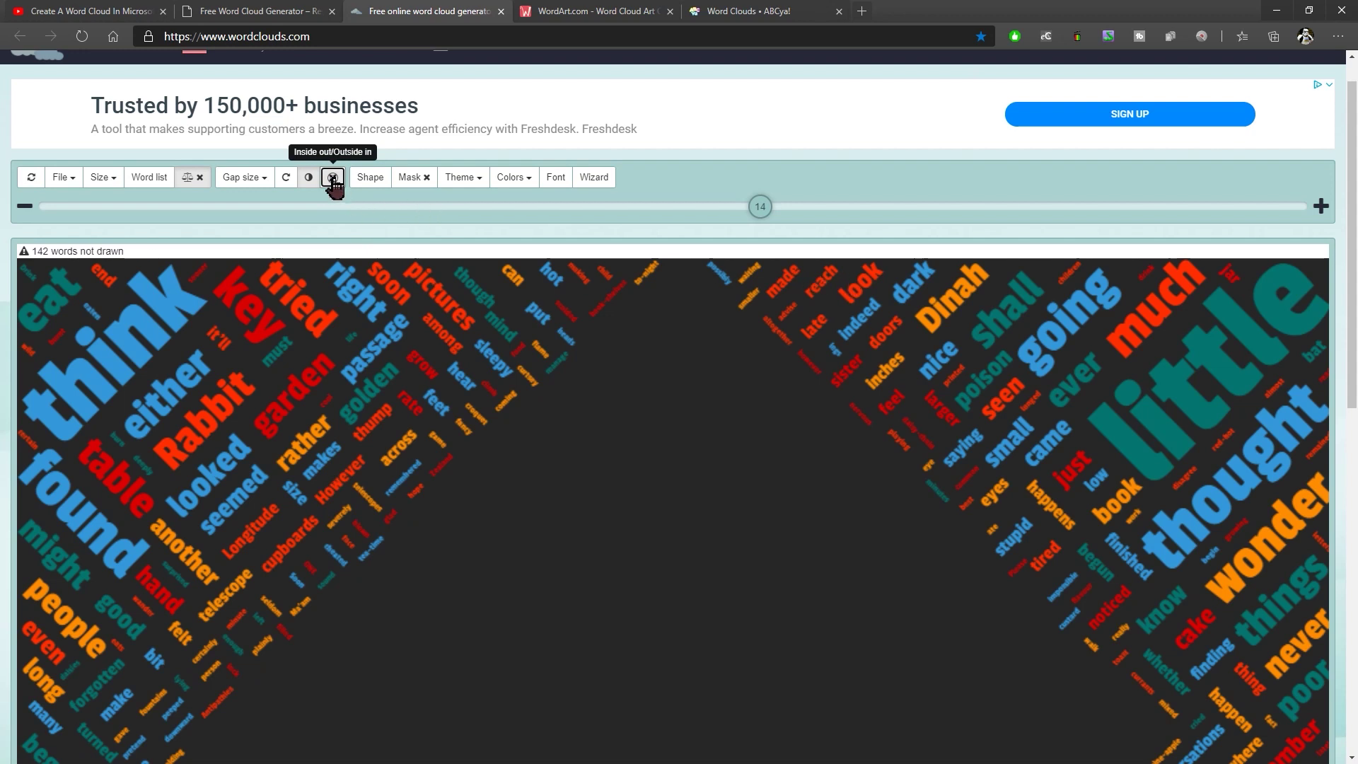
scroll(613, 317, "down", 3)
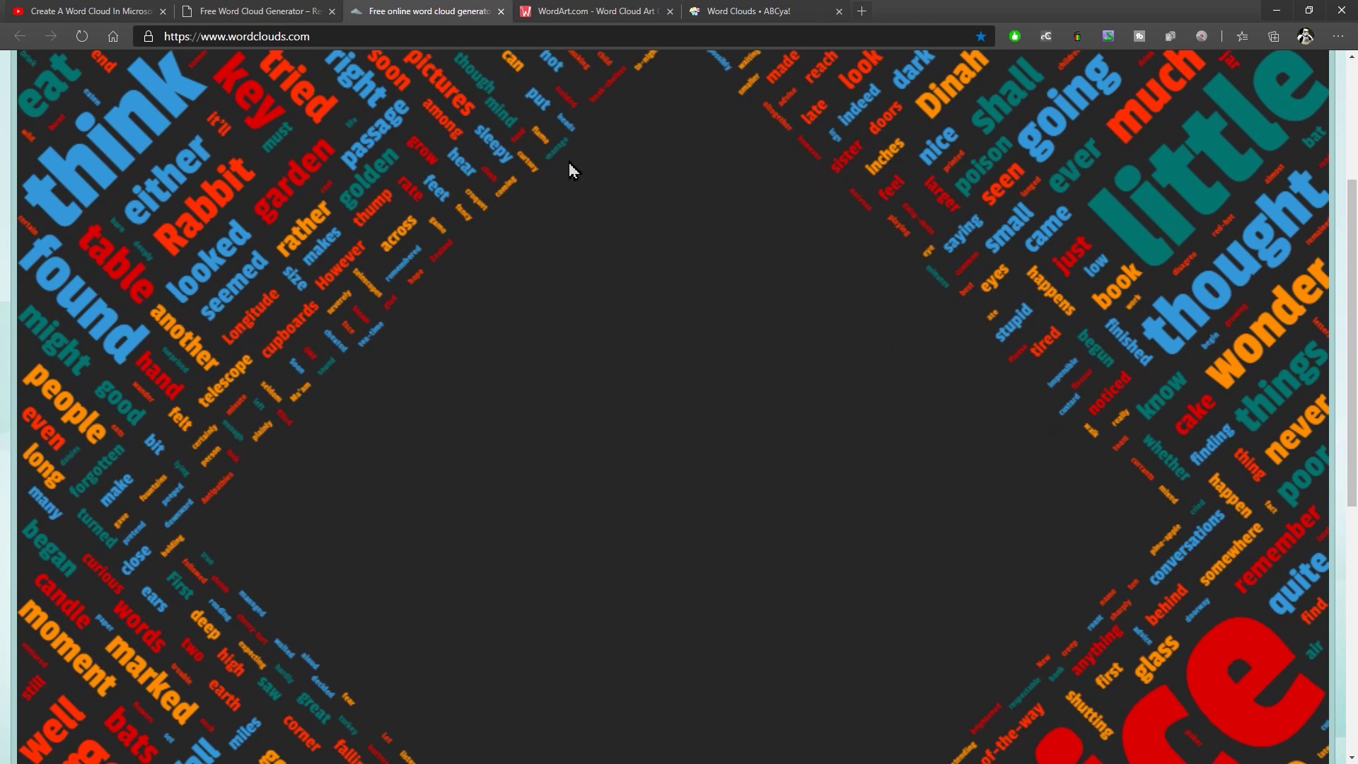
scroll(534, 299, "up", 4)
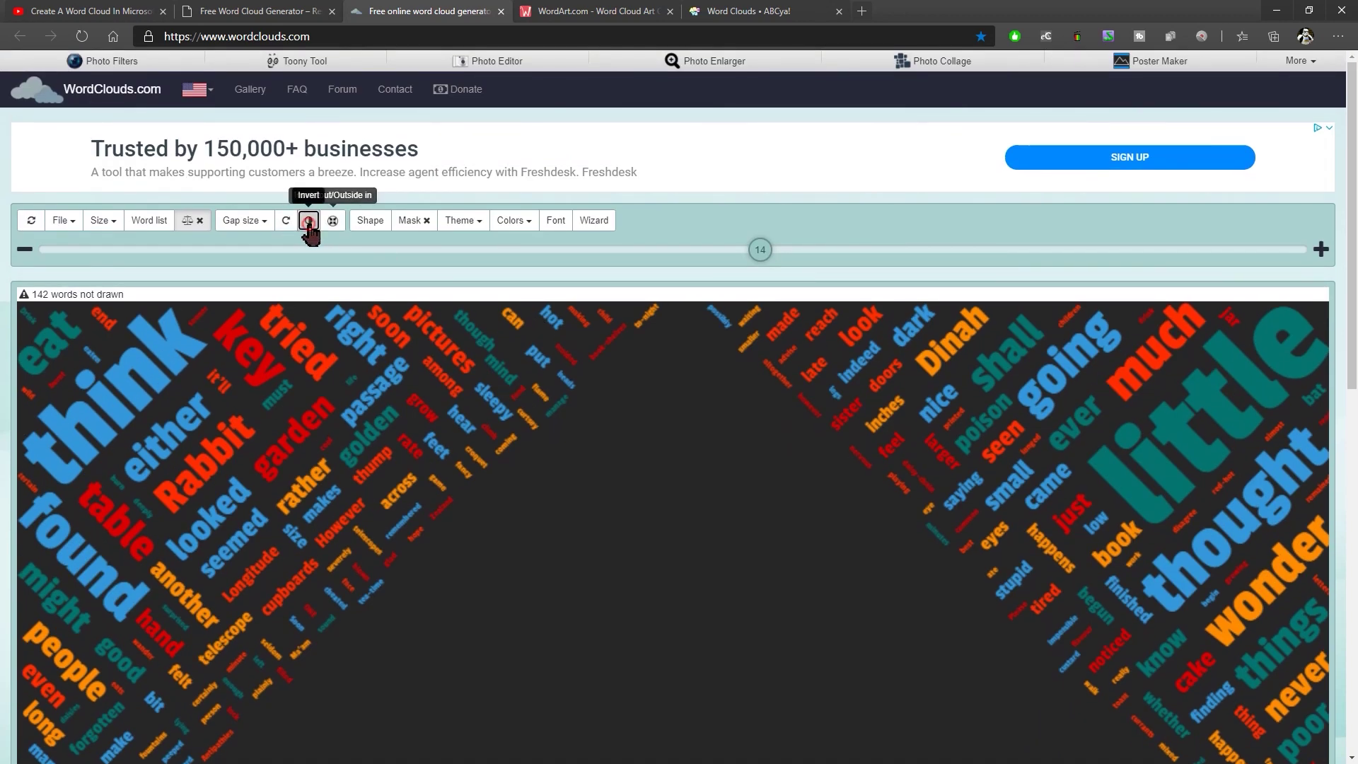
left_click(308, 221)
scroll(948, 324, "down", 3)
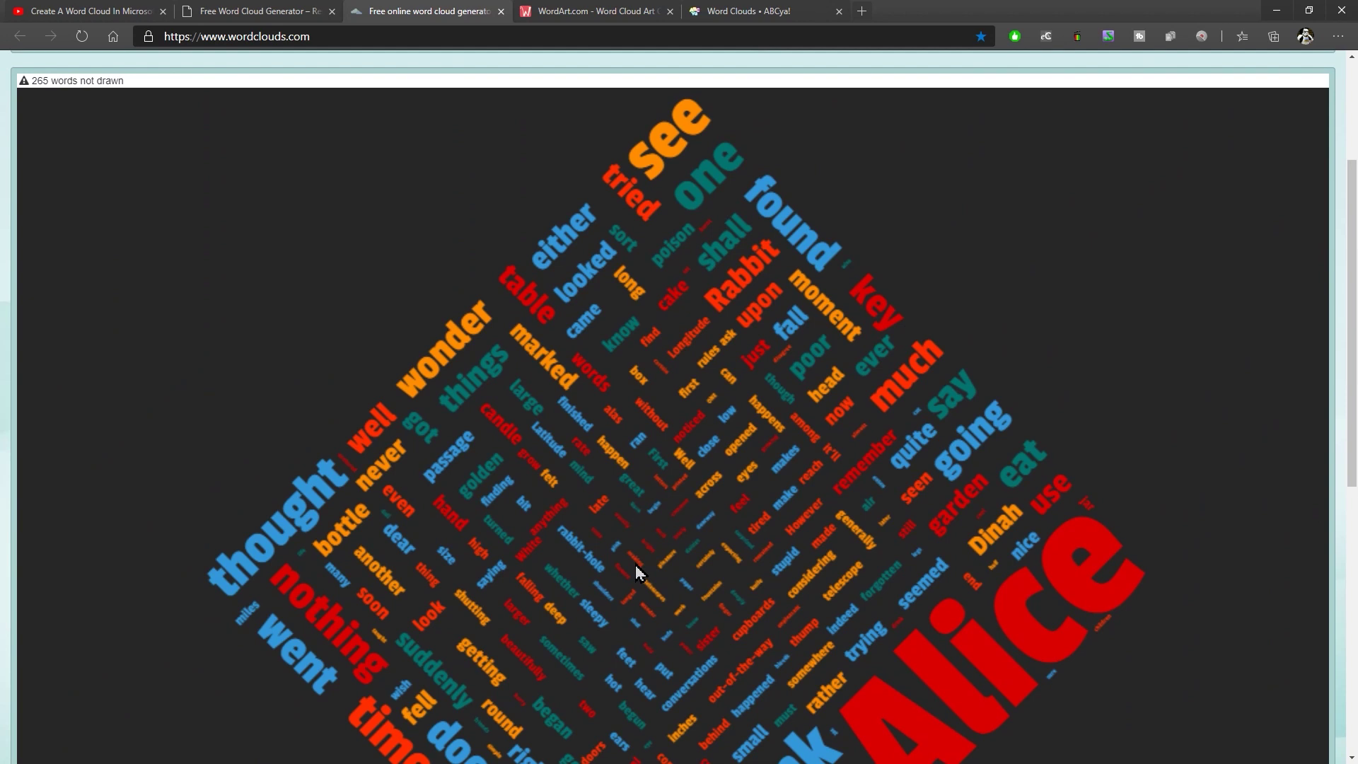
scroll(657, 263, "down", 3)
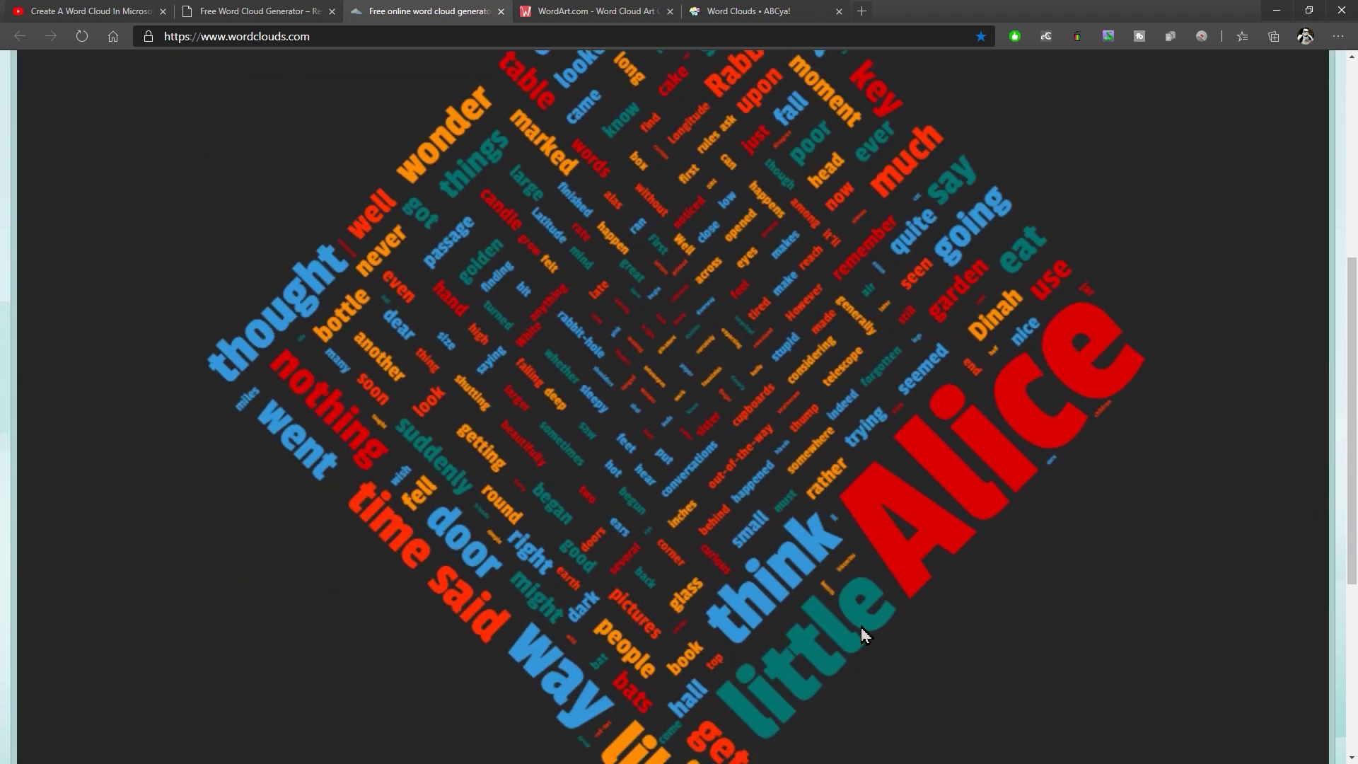
scroll(349, 180, "up", 6)
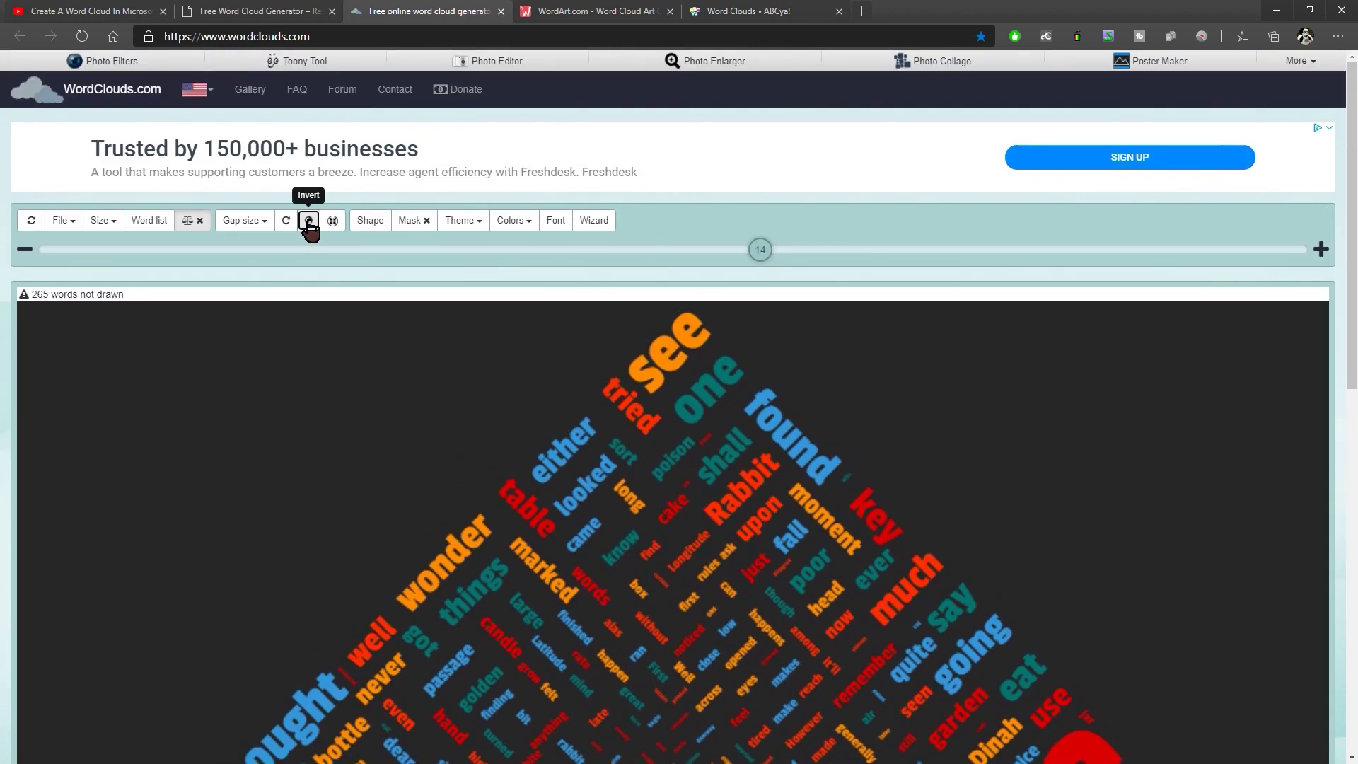
- Show the diamond shape mask behind the cloud, then turn the mask off again
left_click(408, 225)
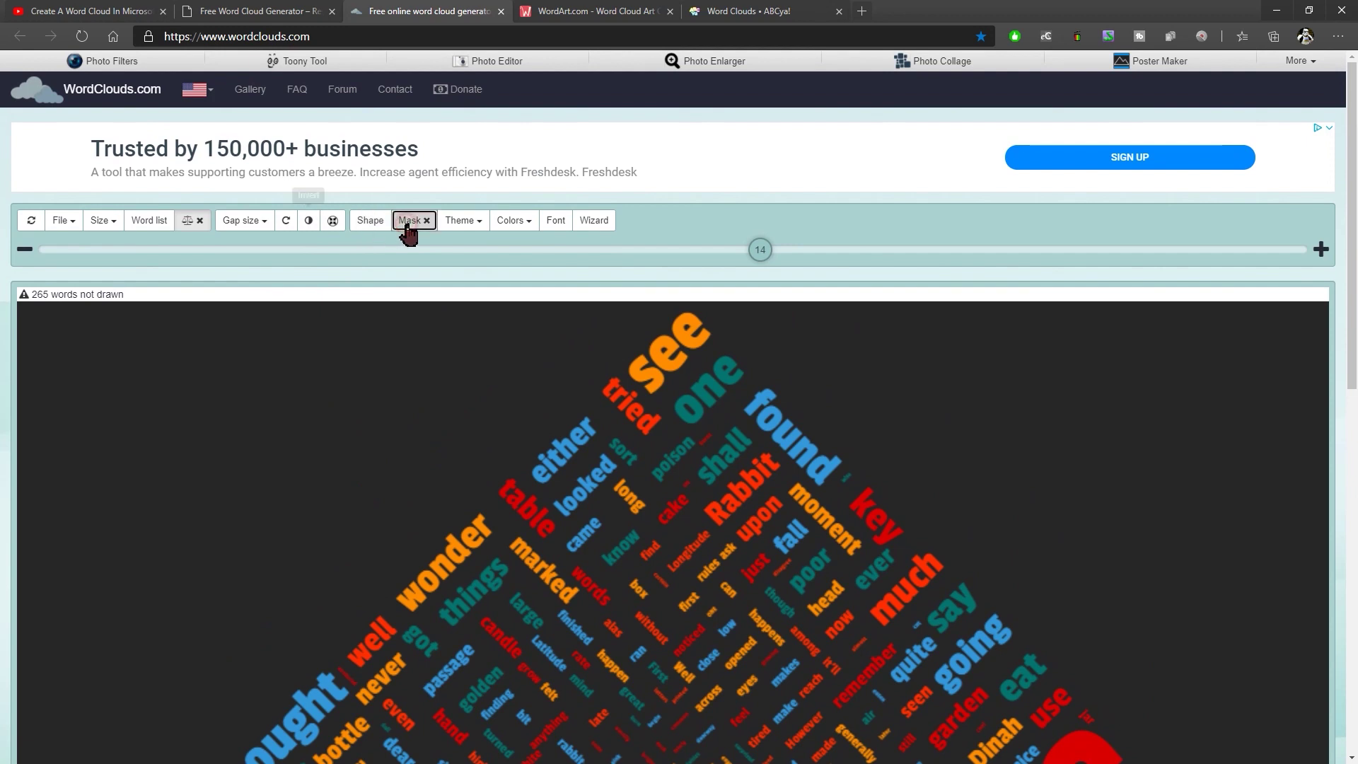
scroll(1188, 529, "down", 5)
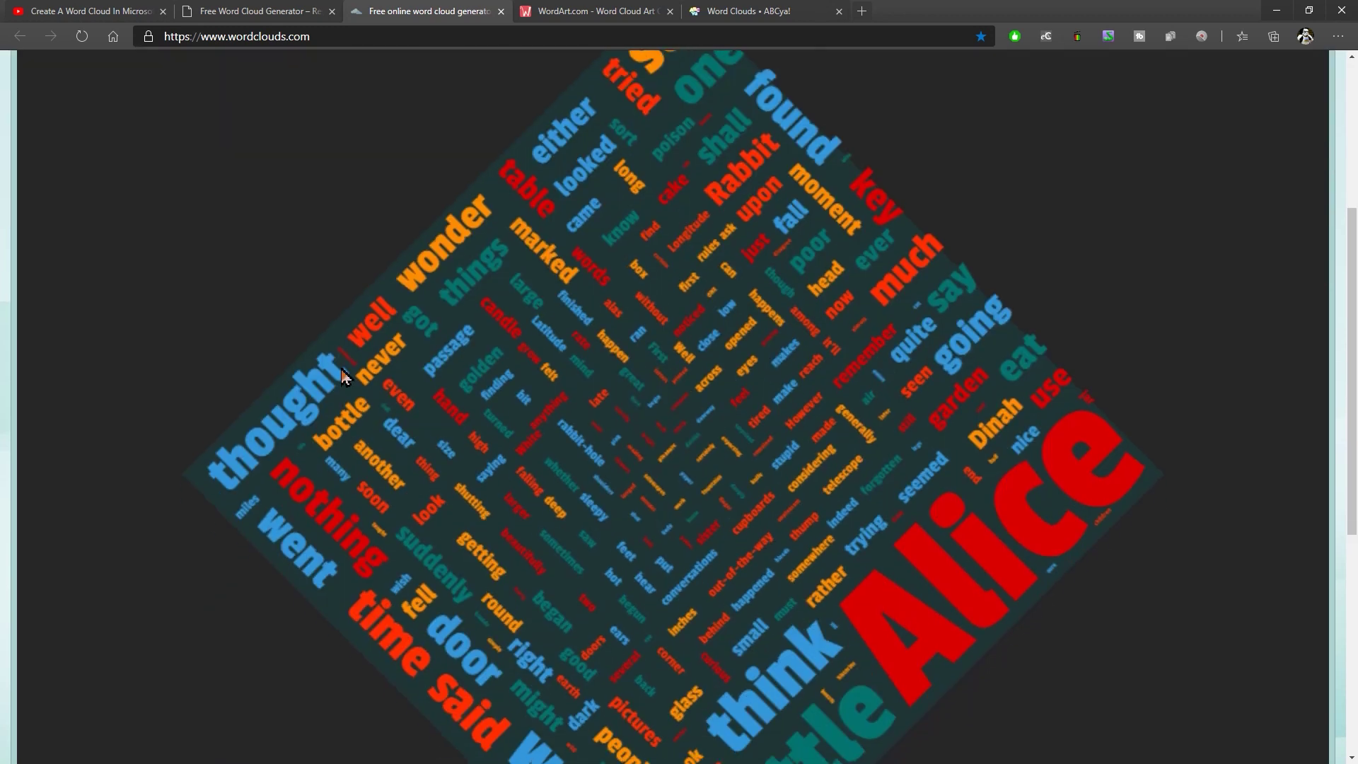
scroll(690, 171, "up", 3)
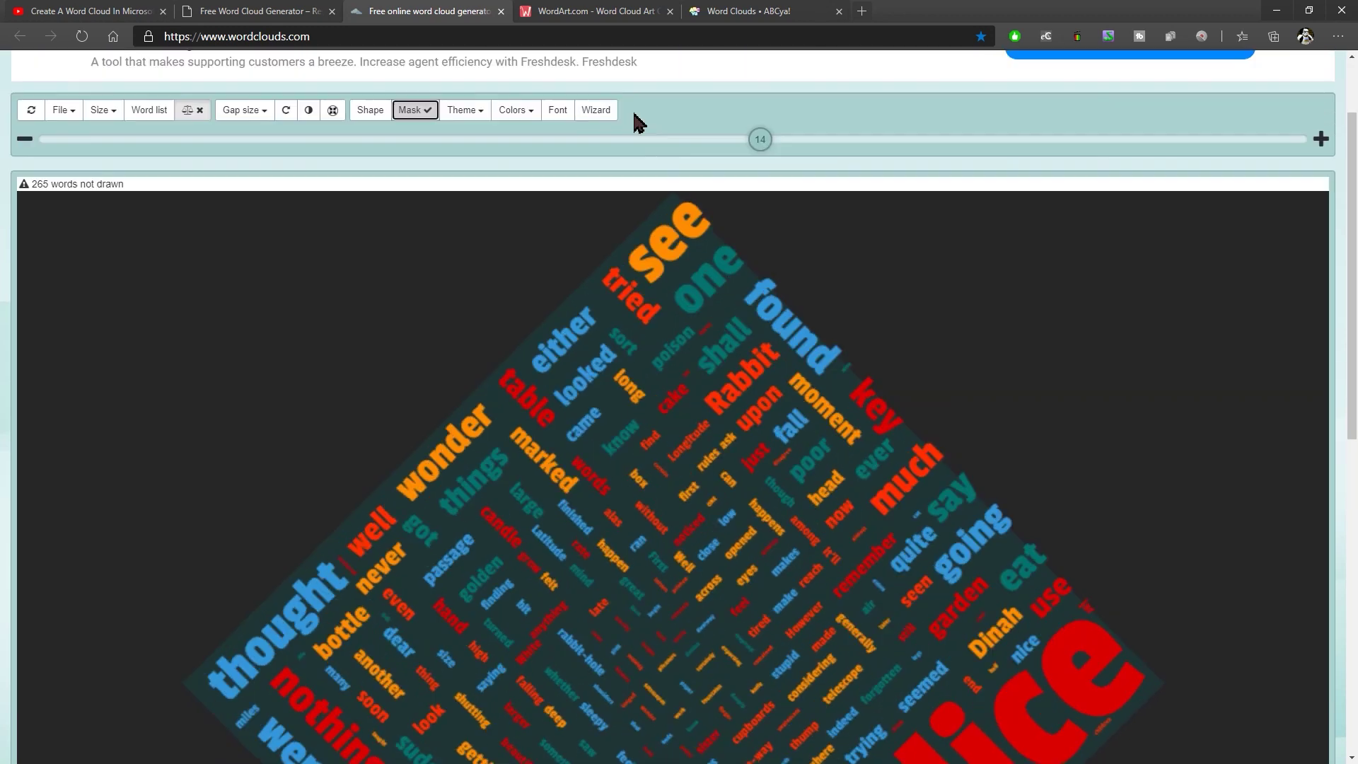
left_click(427, 115)
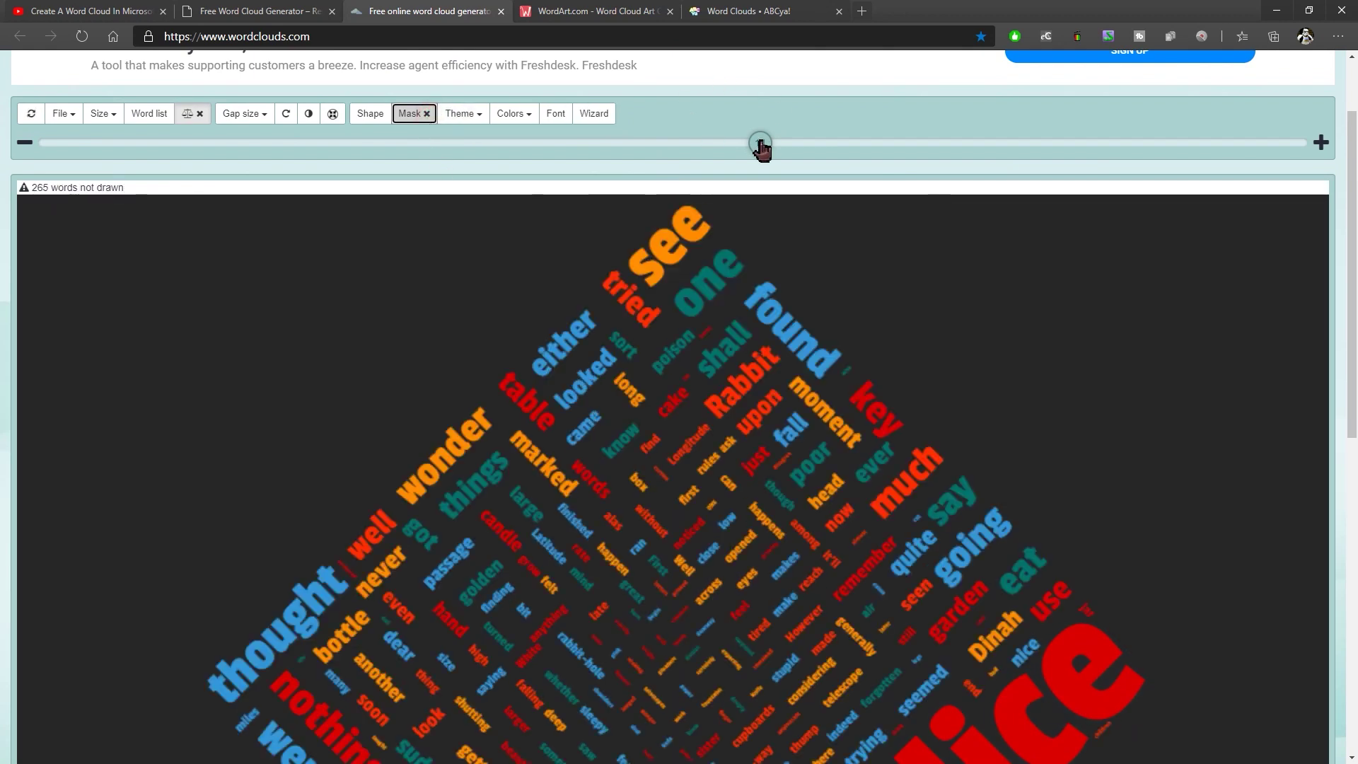
- Try larger and smaller word sizes, then settle the word-size slider at 46
left_click_drag(761, 145, 983, 146)
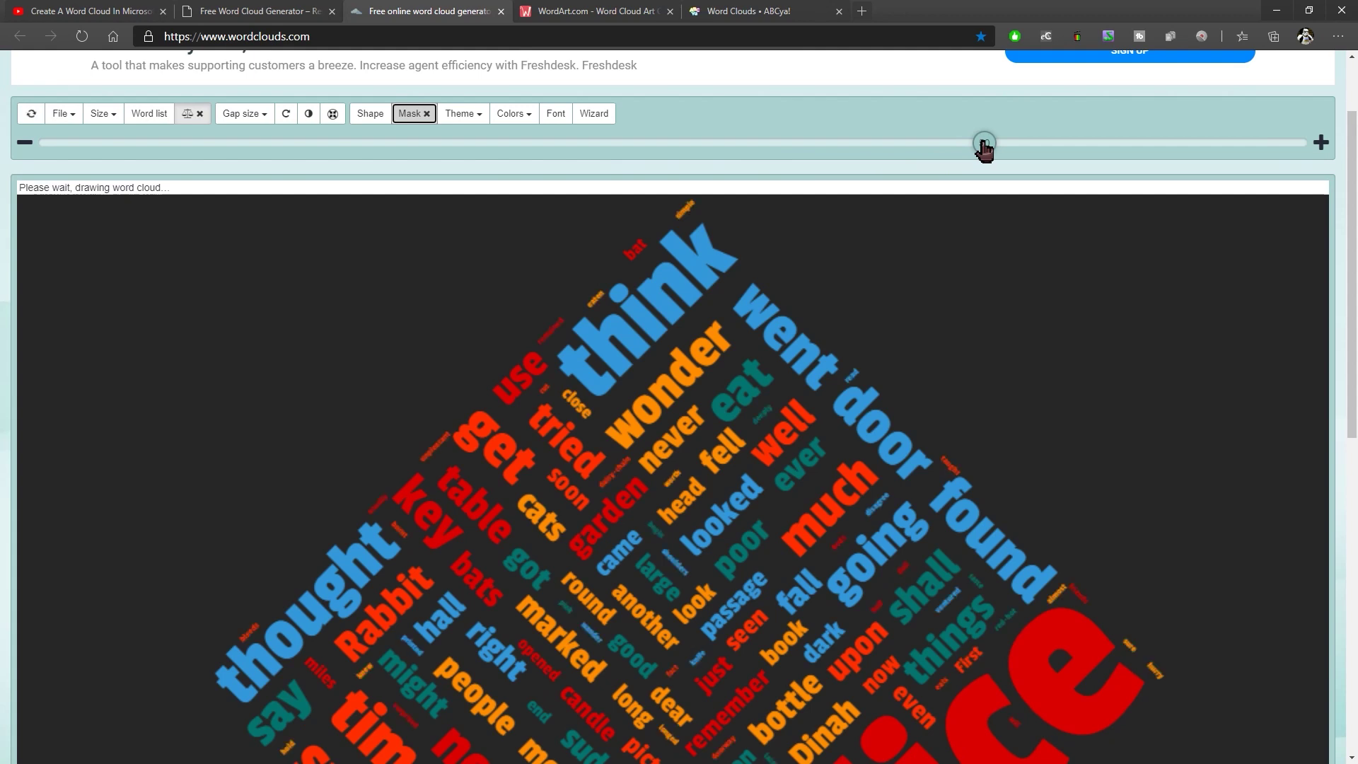
left_click_drag(983, 145, 337, 152)
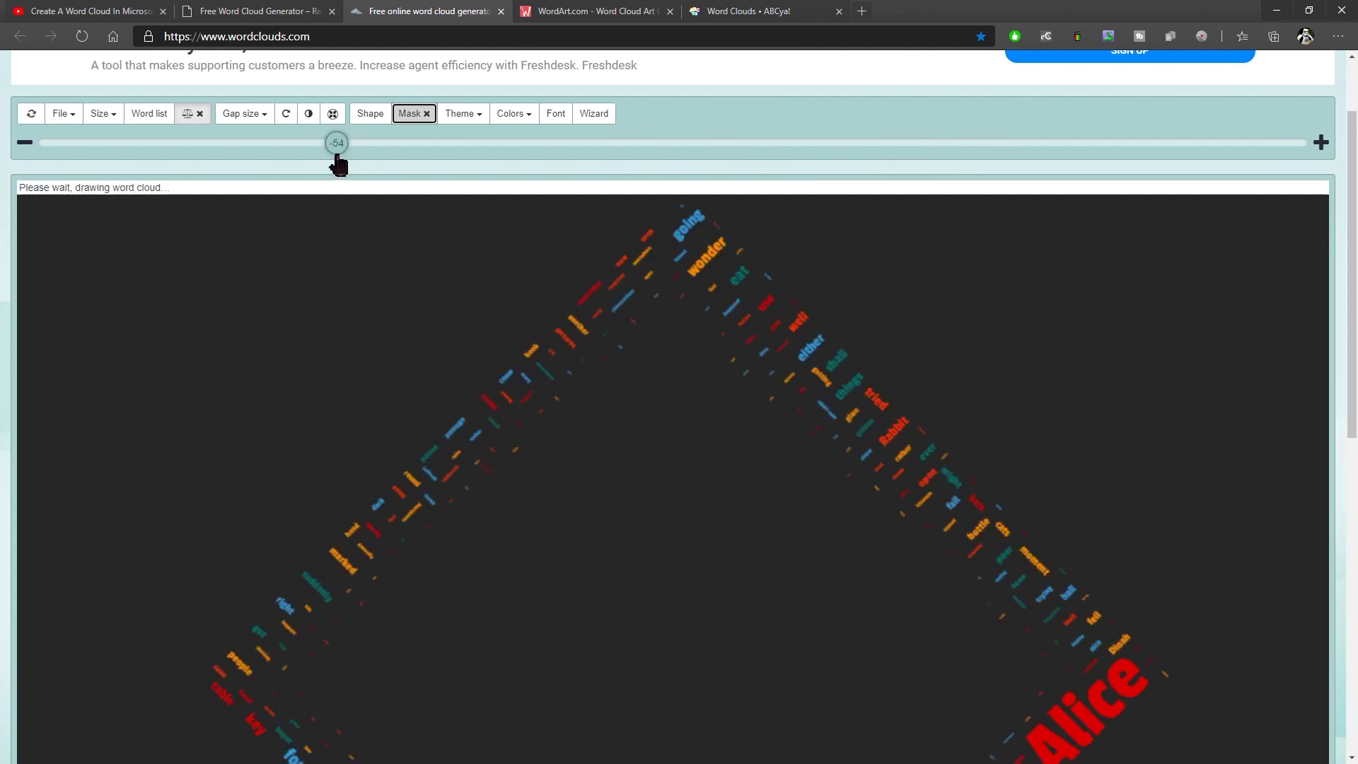
scroll(544, 259, "down", 3)
scroll(541, 259, "up", 3)
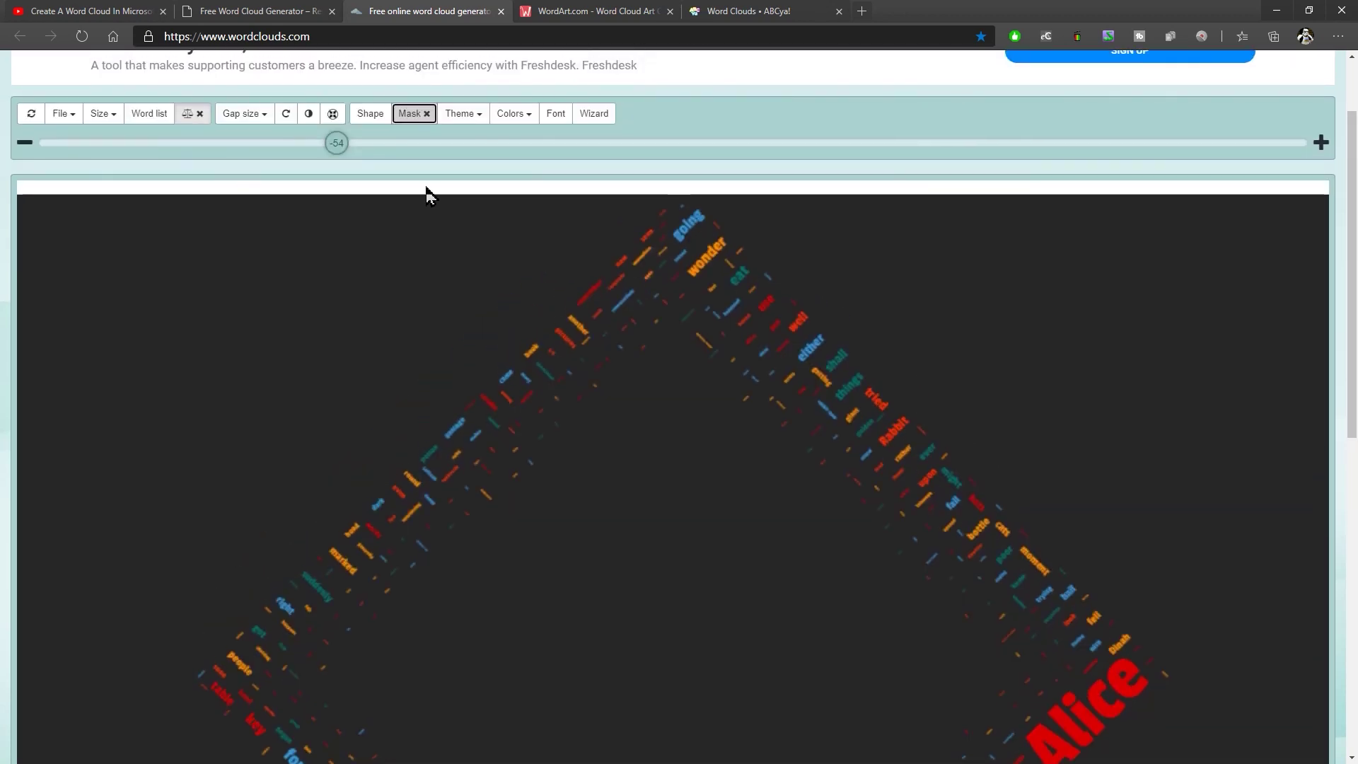
left_click_drag(339, 145, 1185, 148)
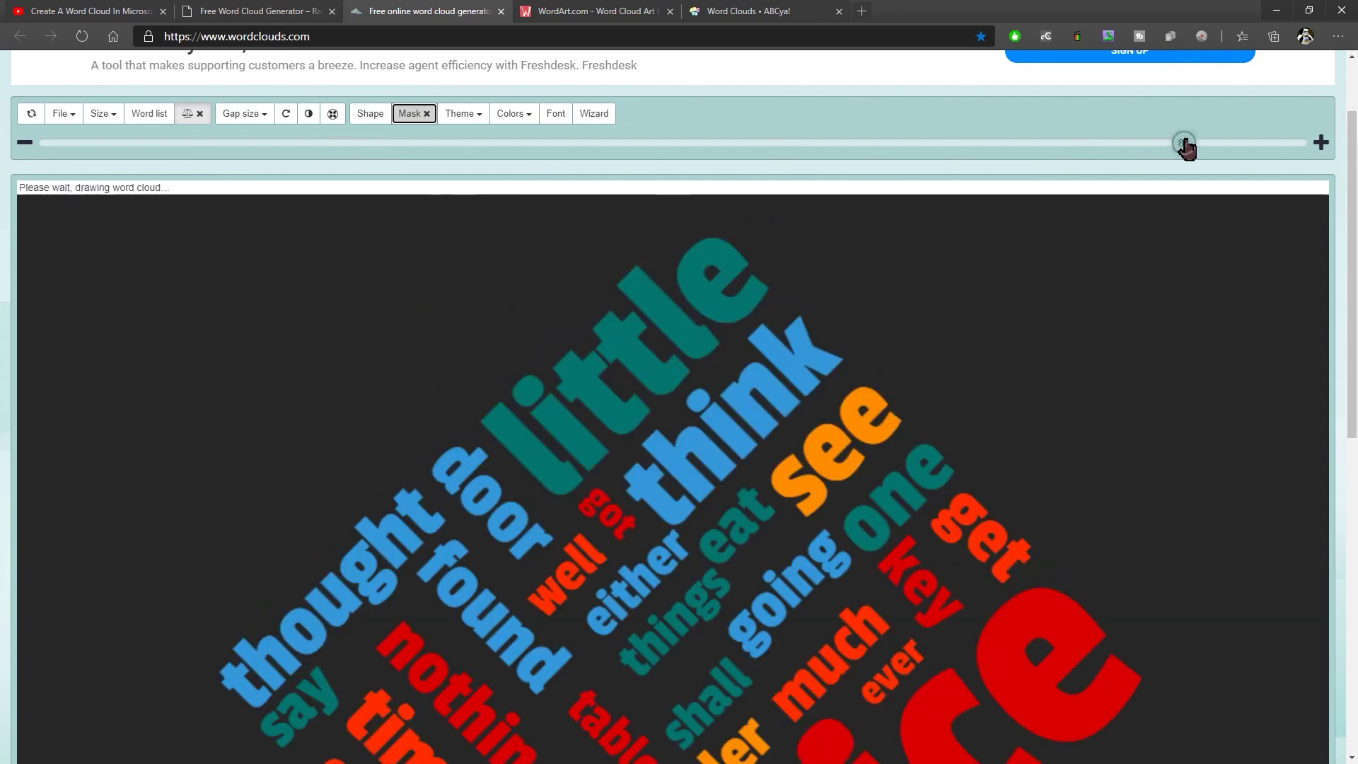
scroll(1075, 262, "down", 3)
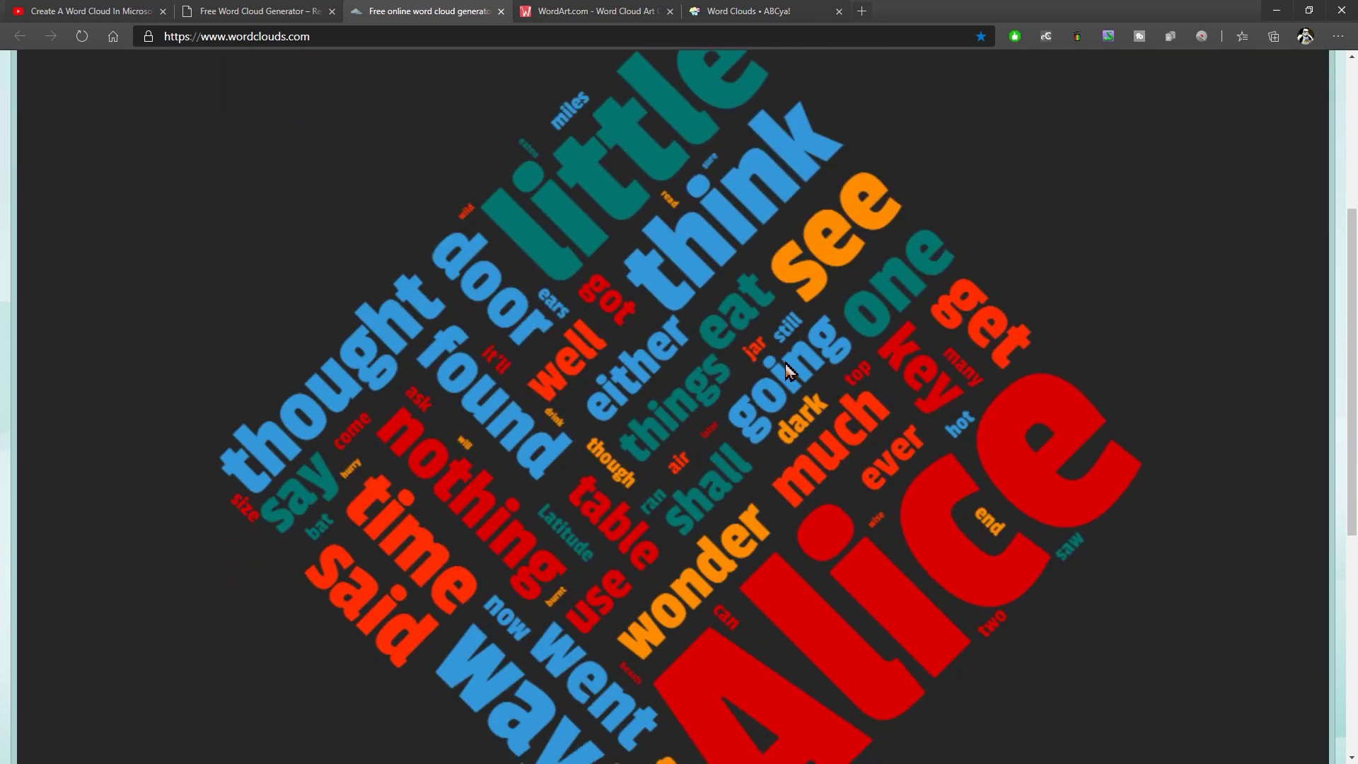
scroll(788, 368, "down", 1)
scroll(789, 364, "up", 1)
scroll(790, 363, "up", 3)
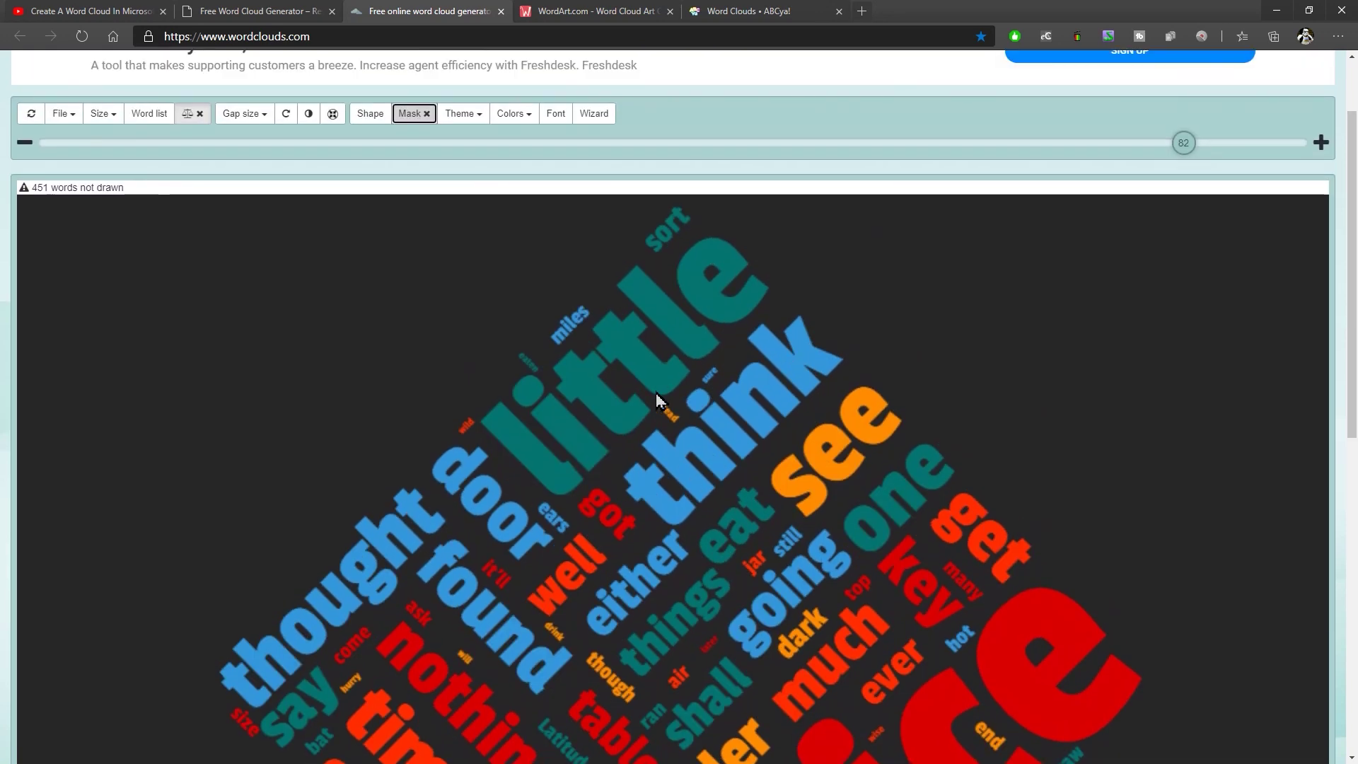
scroll(631, 427, "down", 3)
scroll(642, 410, "up", 3)
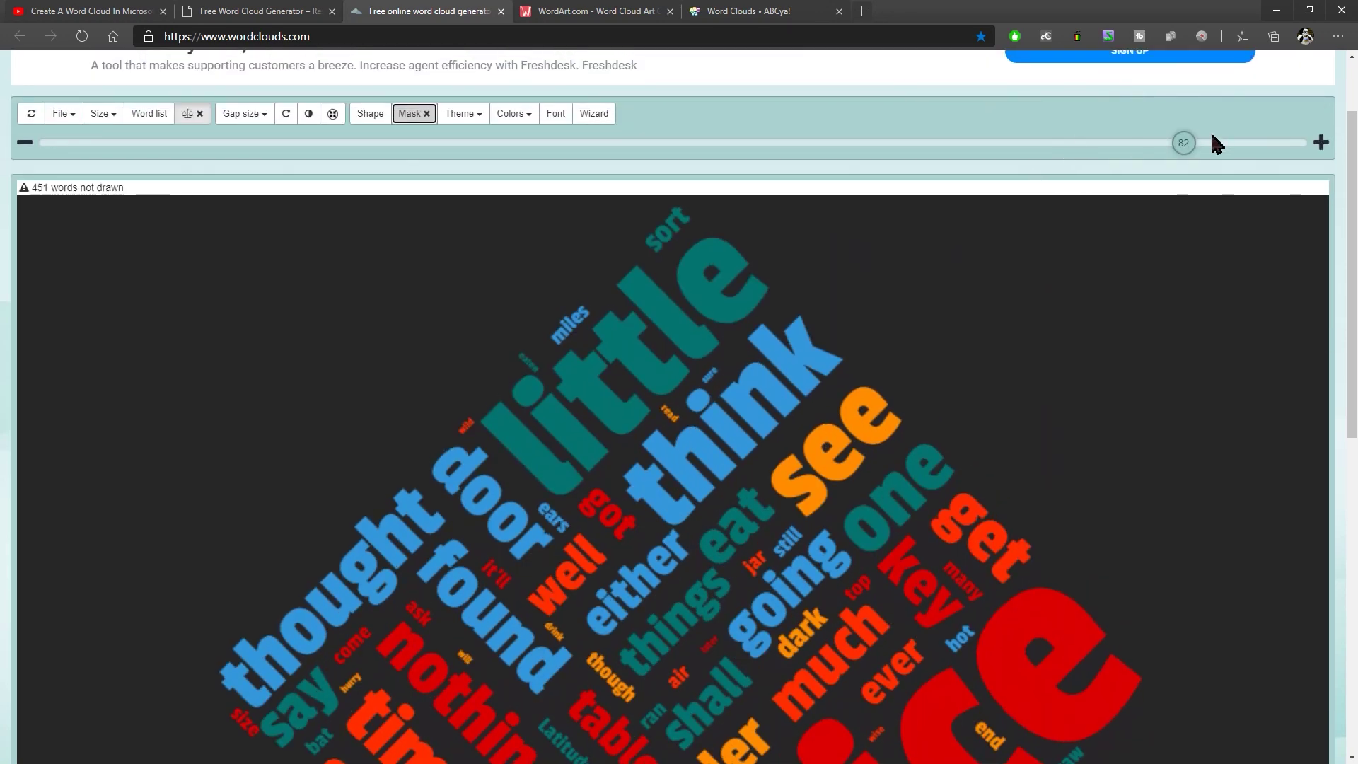
left_click(955, 143)
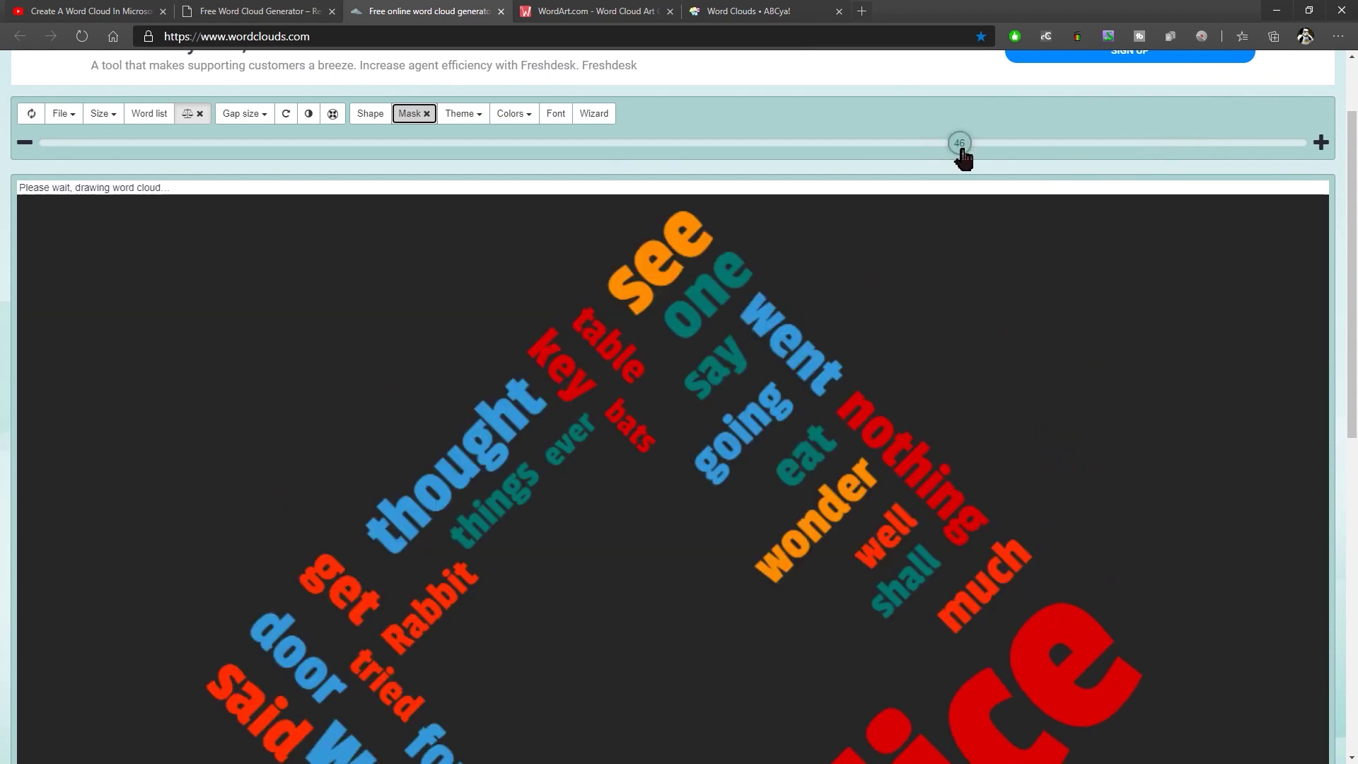
scroll(1081, 212, "down", 3)
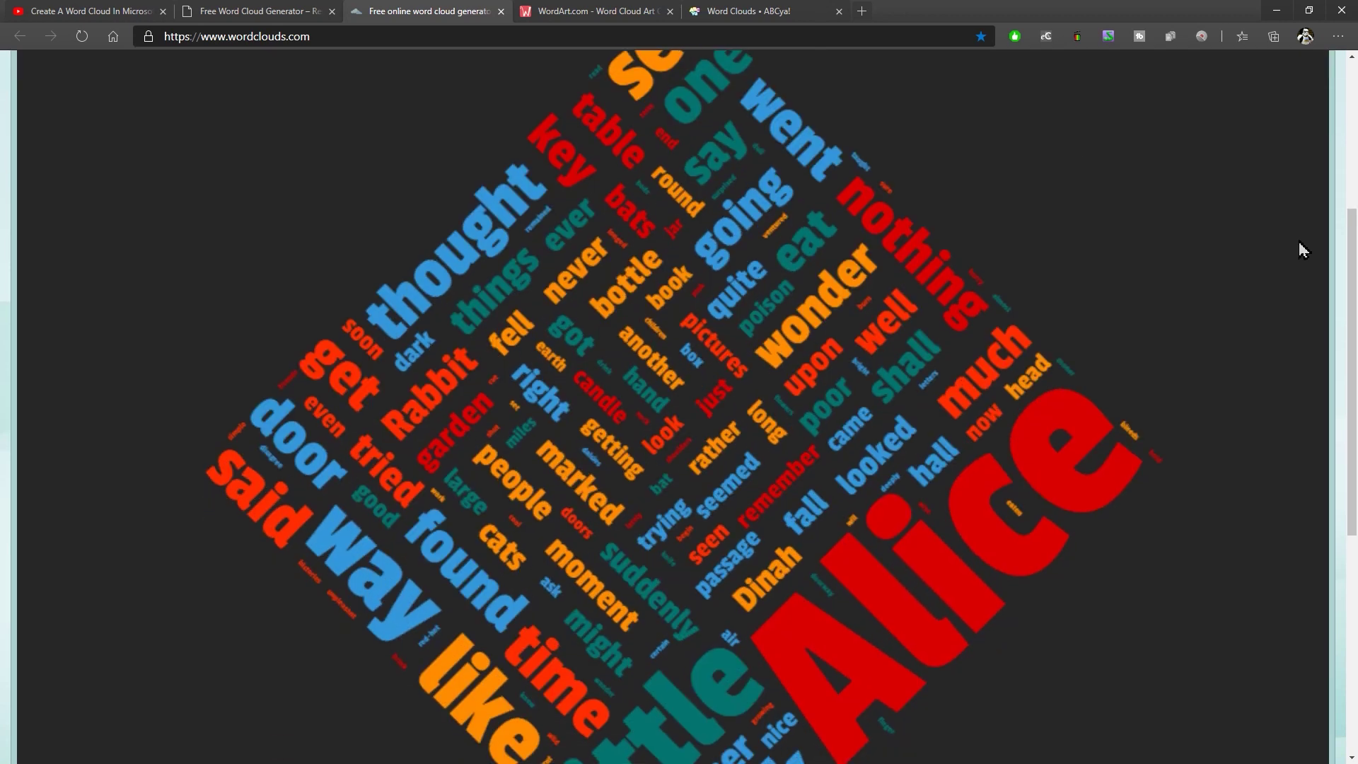
scroll(1292, 241, "down", 3)
scroll(1284, 236, "up", 3)
scroll(1283, 240, "up", 5)
left_click(71, 223)
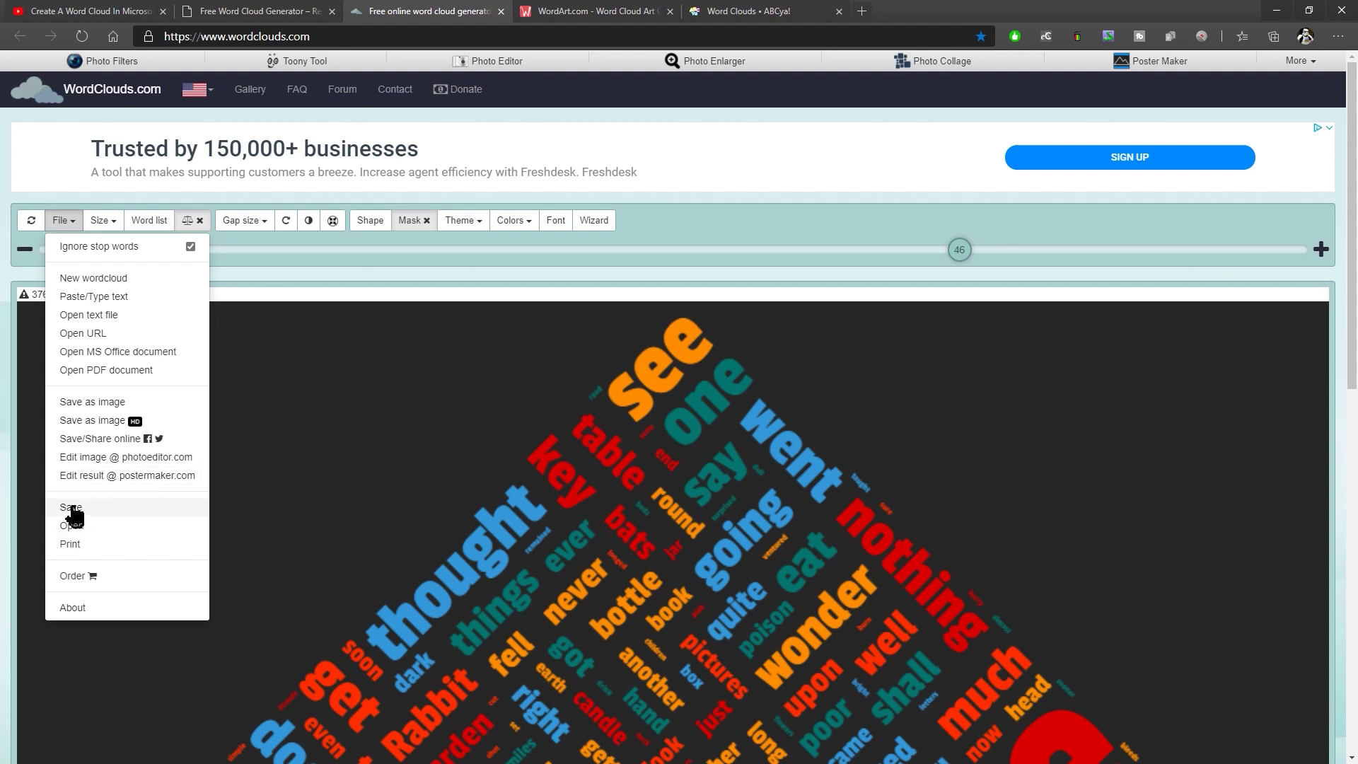
left_click(709, 227)
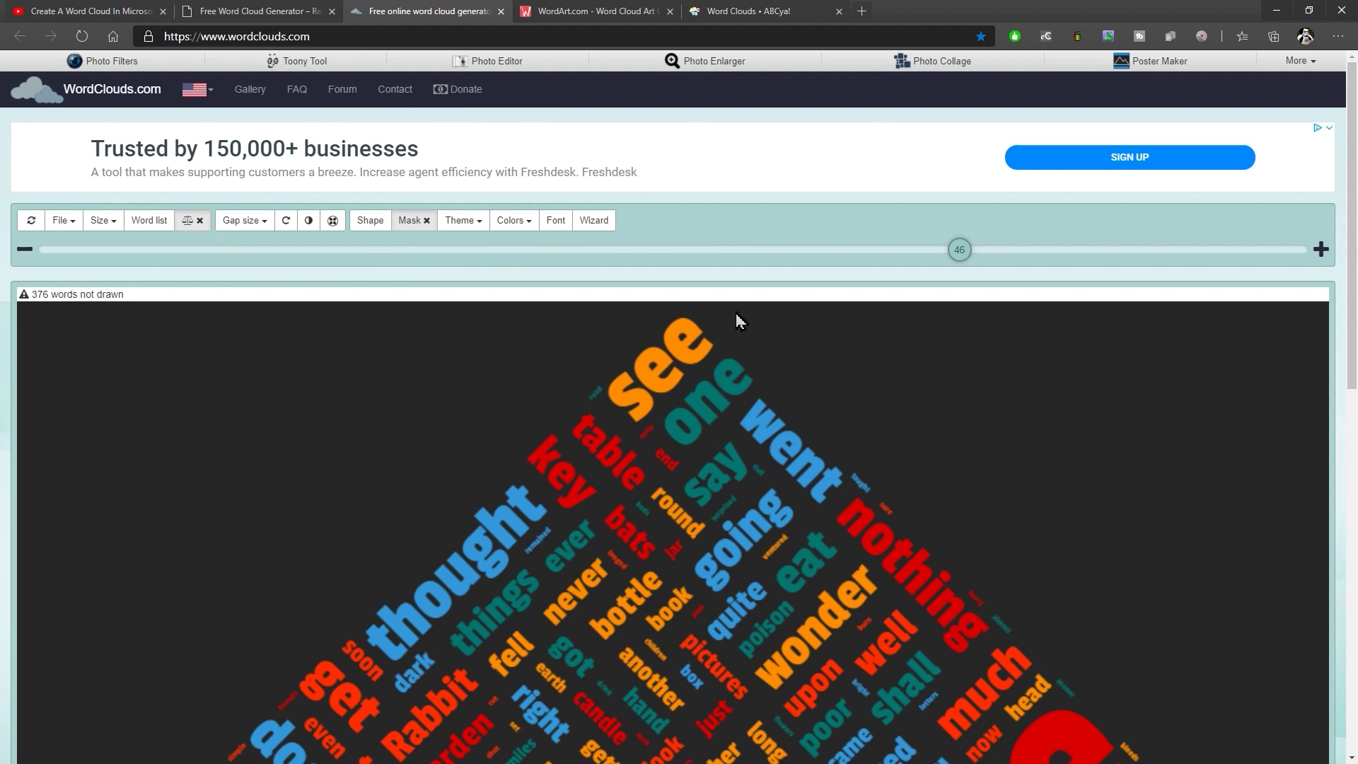
scroll(736, 322, "down", 5)
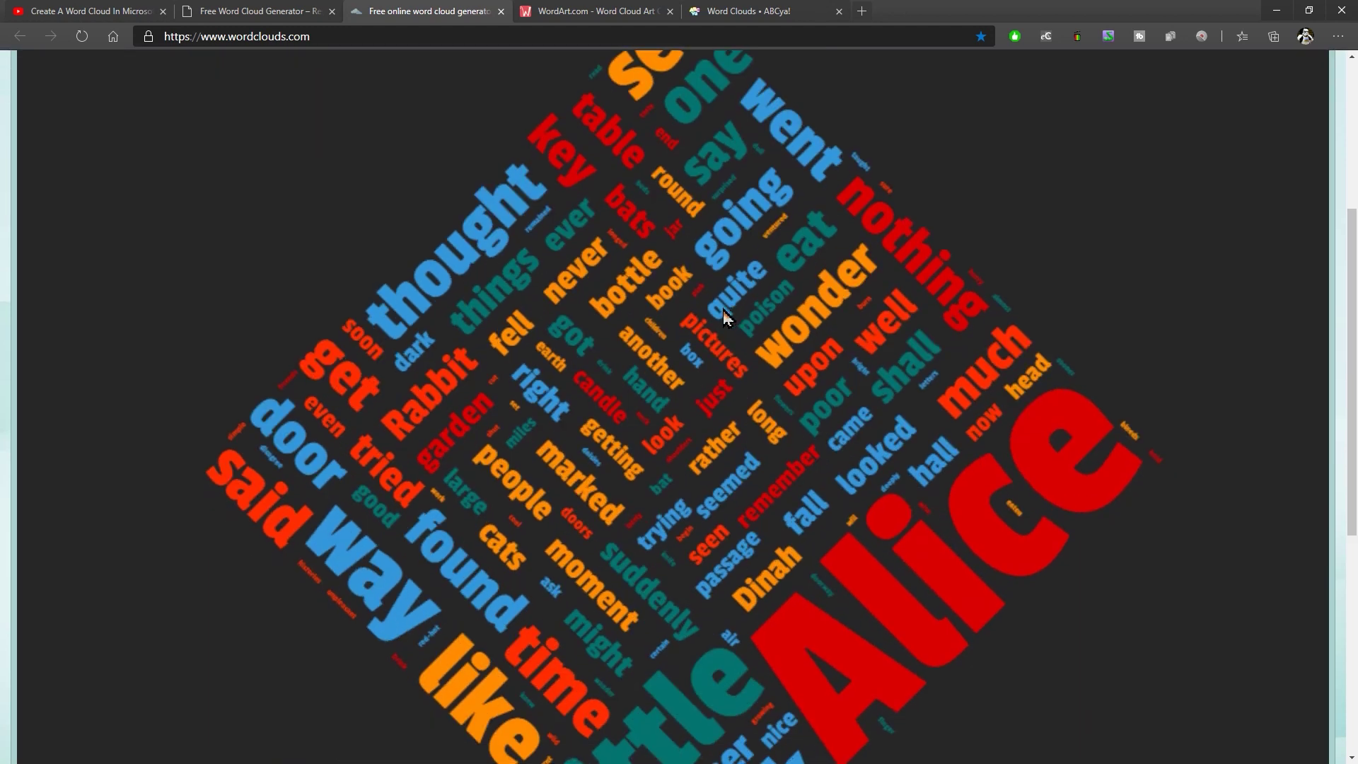
scroll(702, 311, "up", 5)
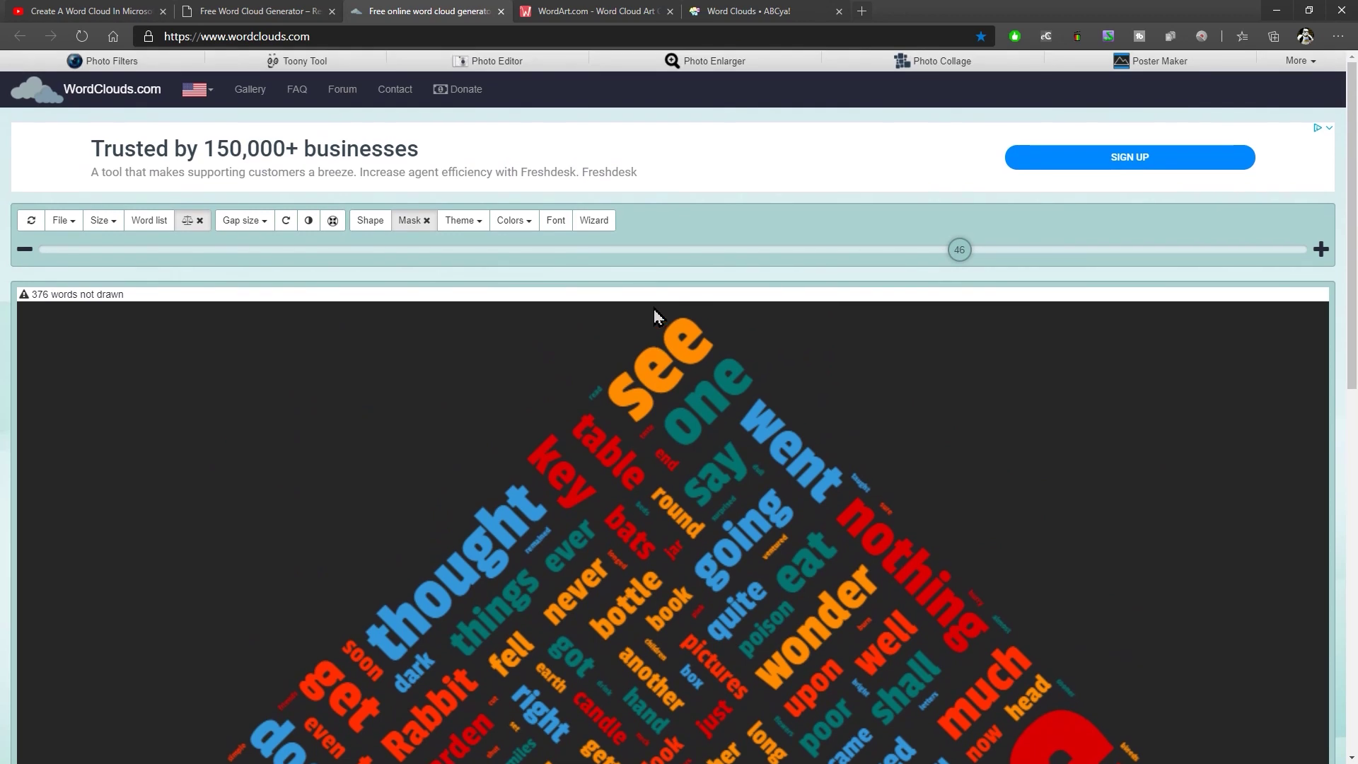
- Open WordArt.com's word cloud editor, starting with the default words Word, Cloud and Art
left_click(561, 16)
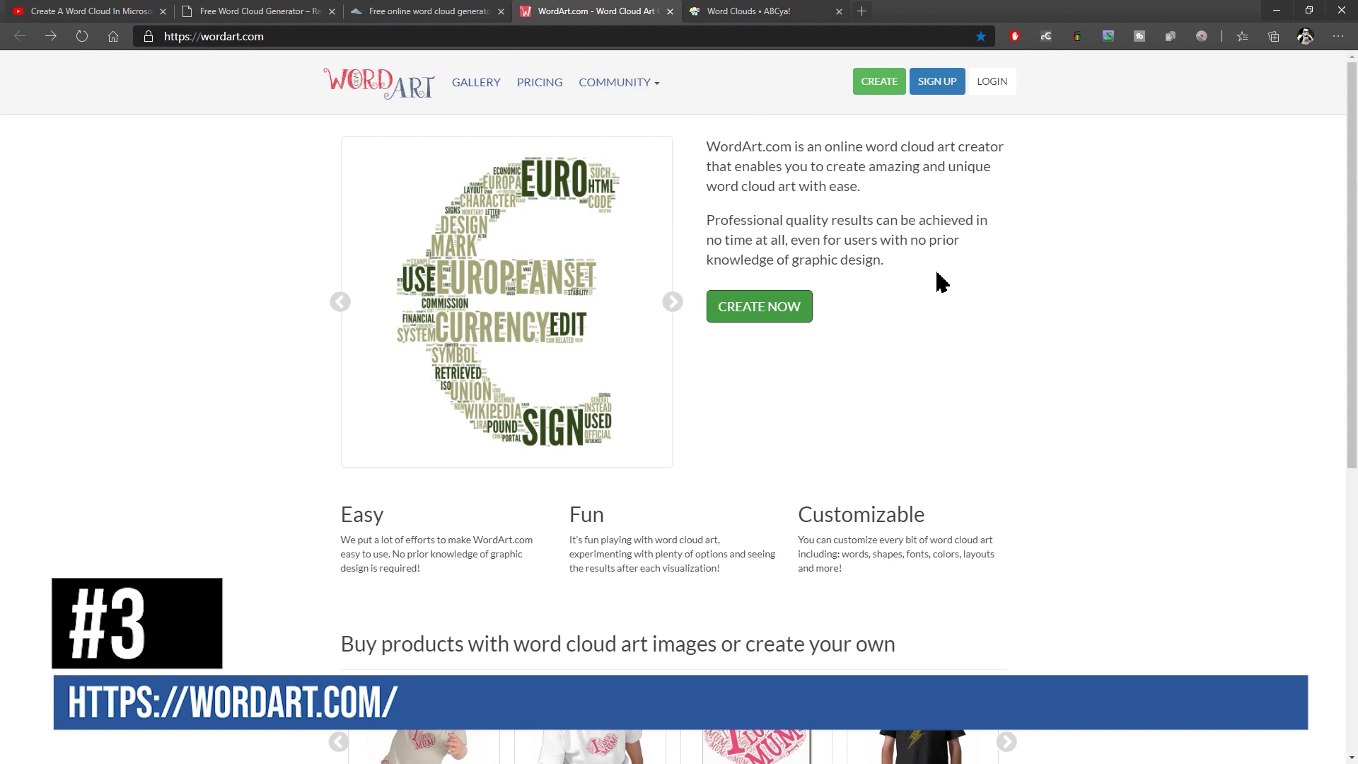
left_click(755, 313)
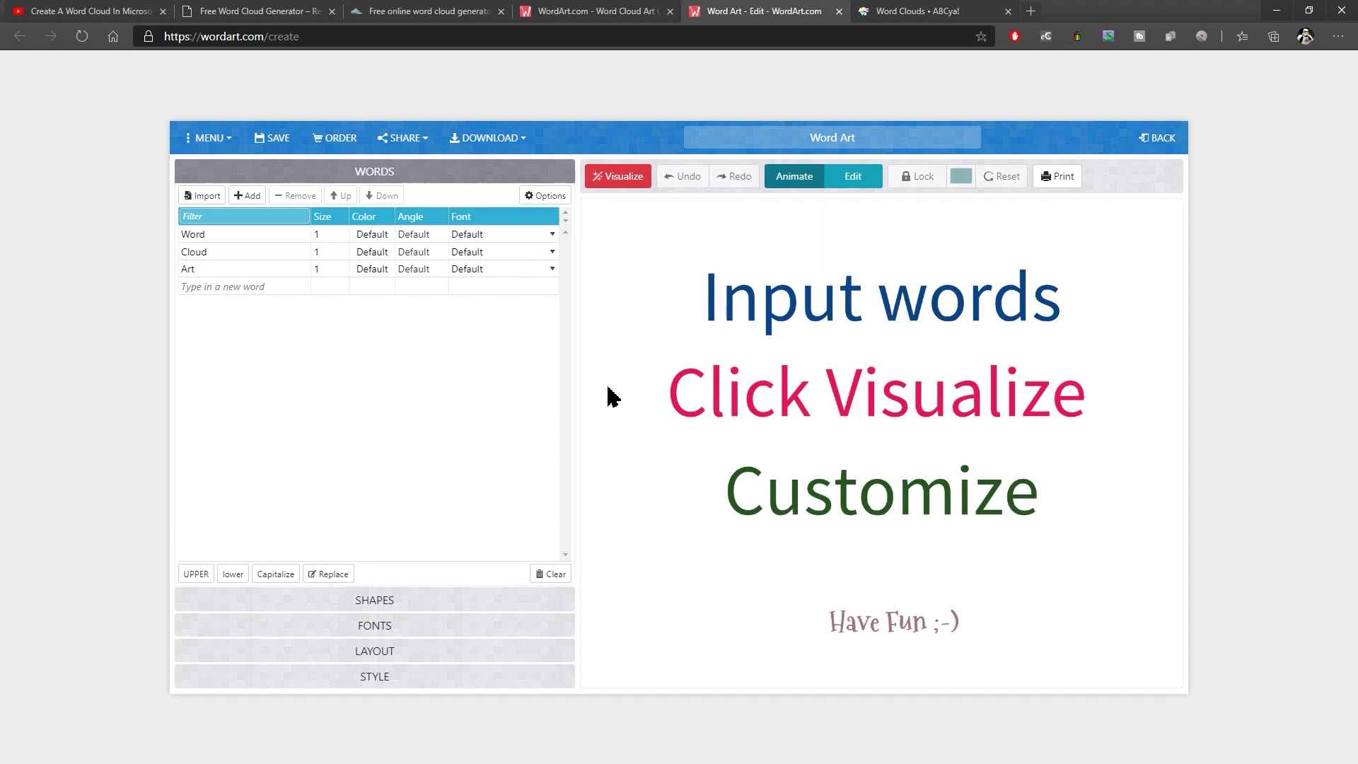
- Import the pasted Alice chapter one text, giving counts like Alice 27, Very 23, Down 22
left_click(205, 198)
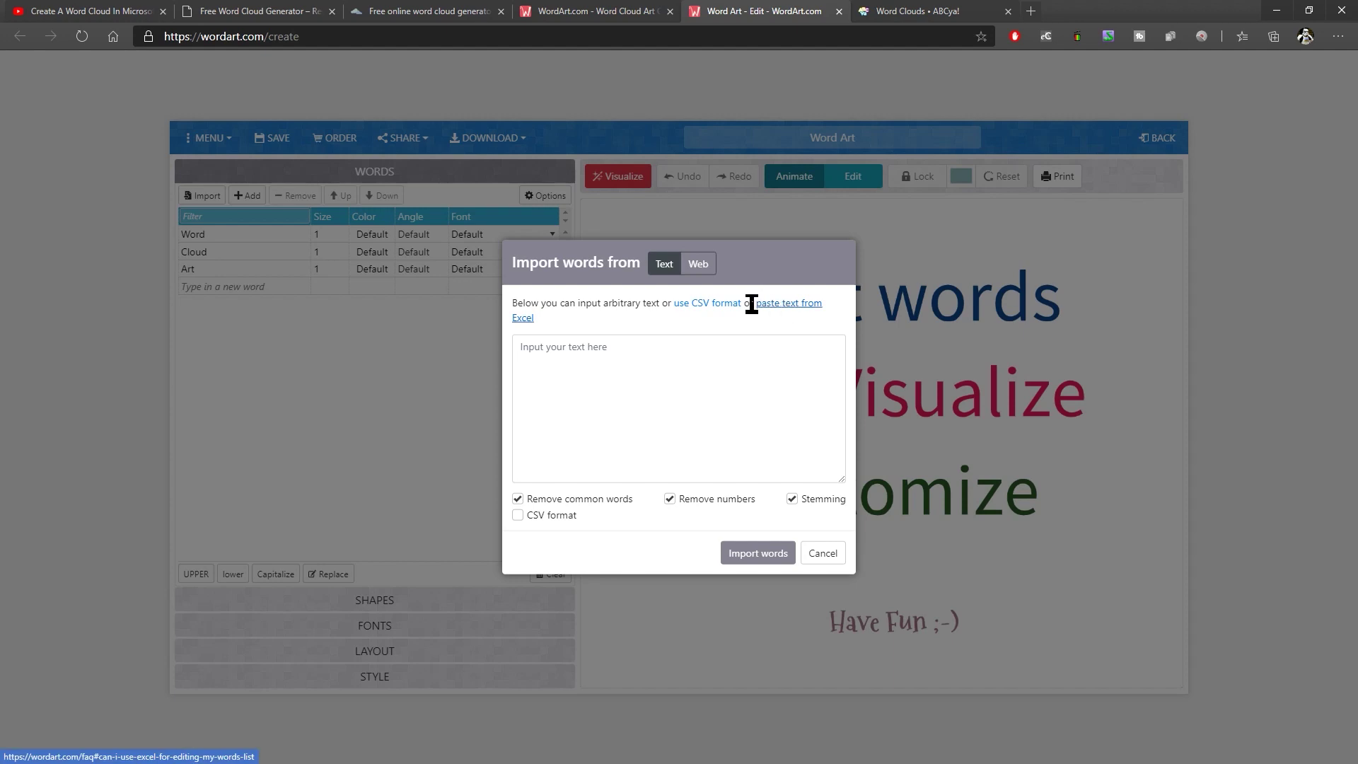
left_click(594, 360)
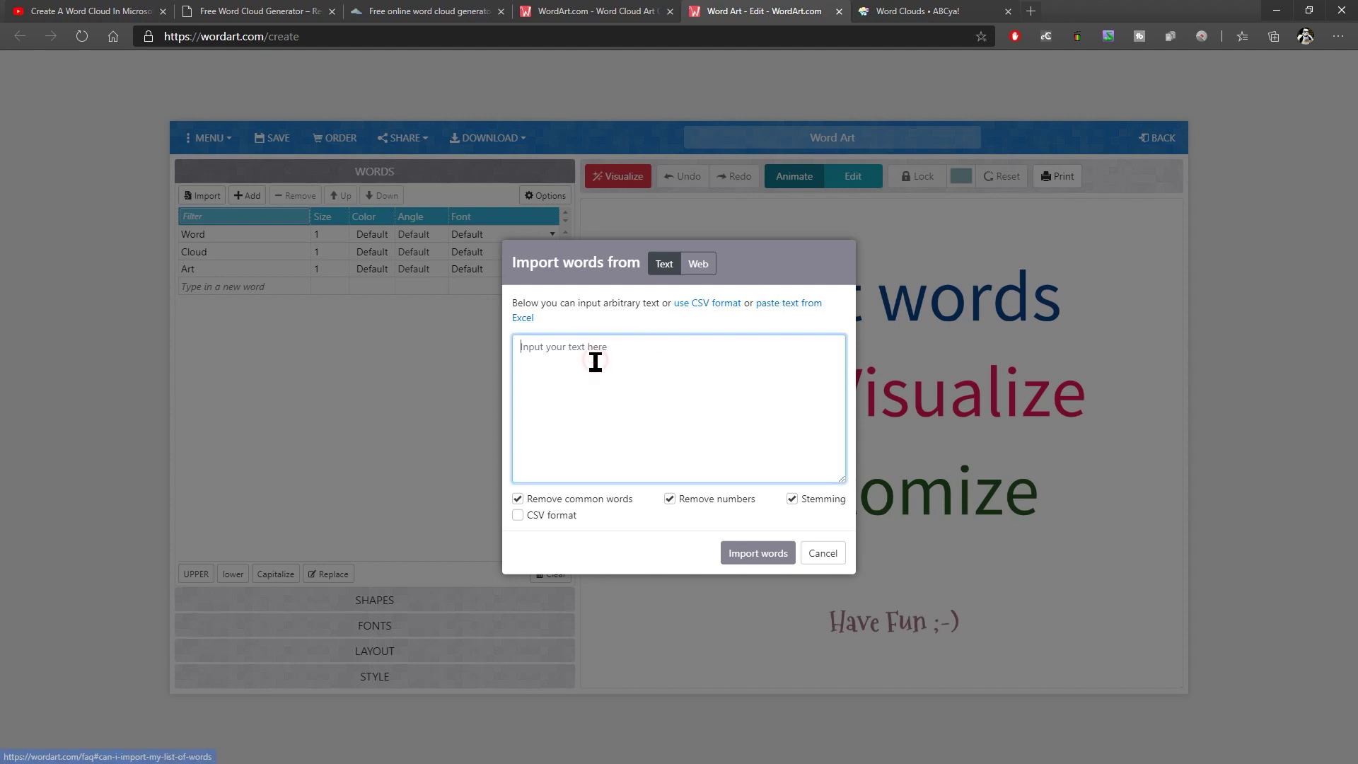
key("ctrl+v")
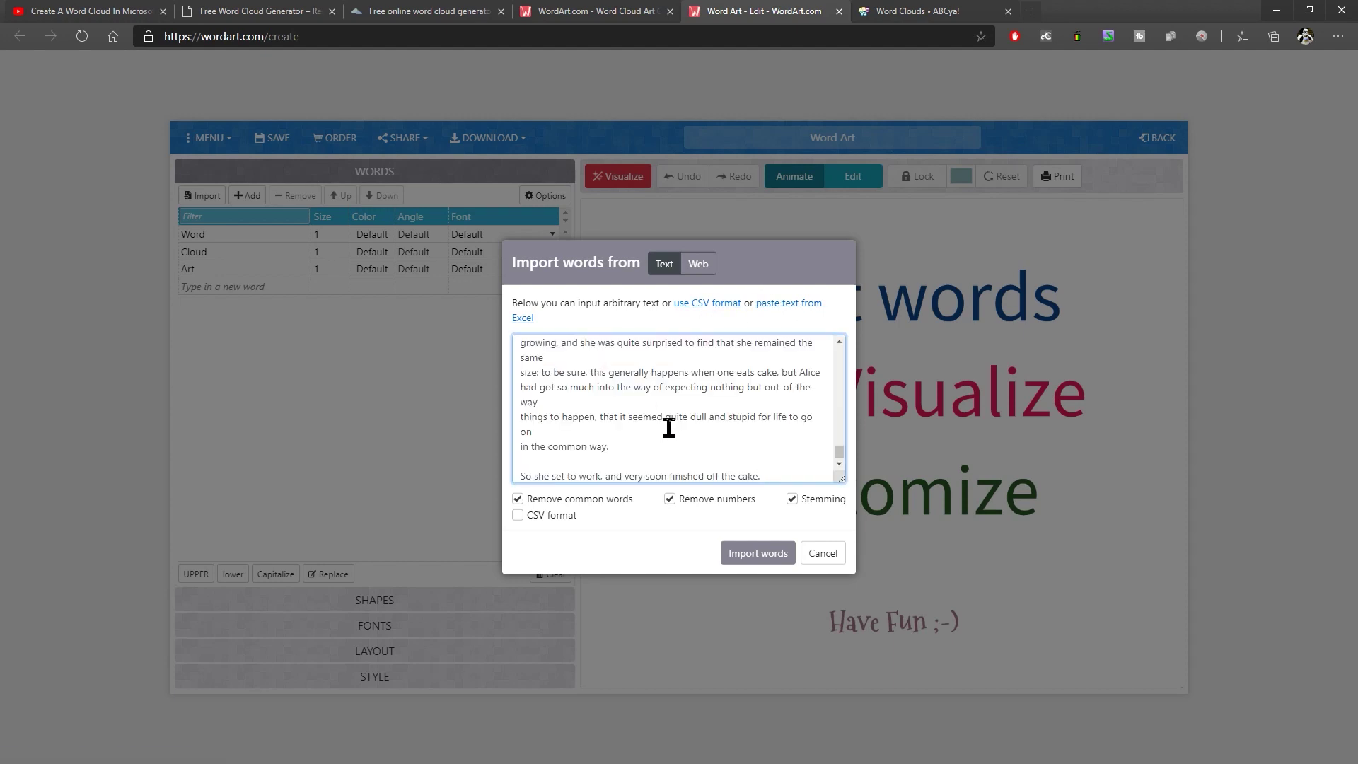
left_click(762, 557)
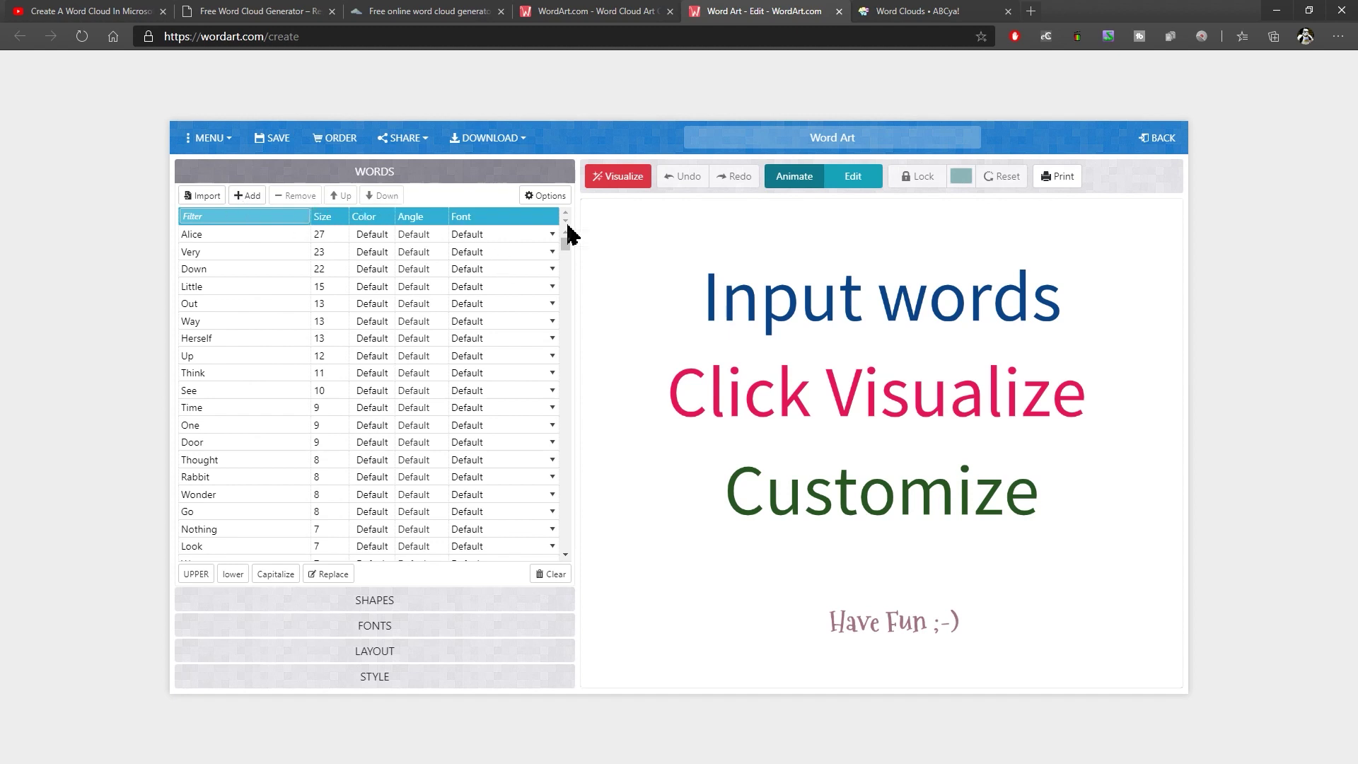
- Visualize the Alice words, then redraw them inside the birthday propeller hat shape
left_click(622, 181)
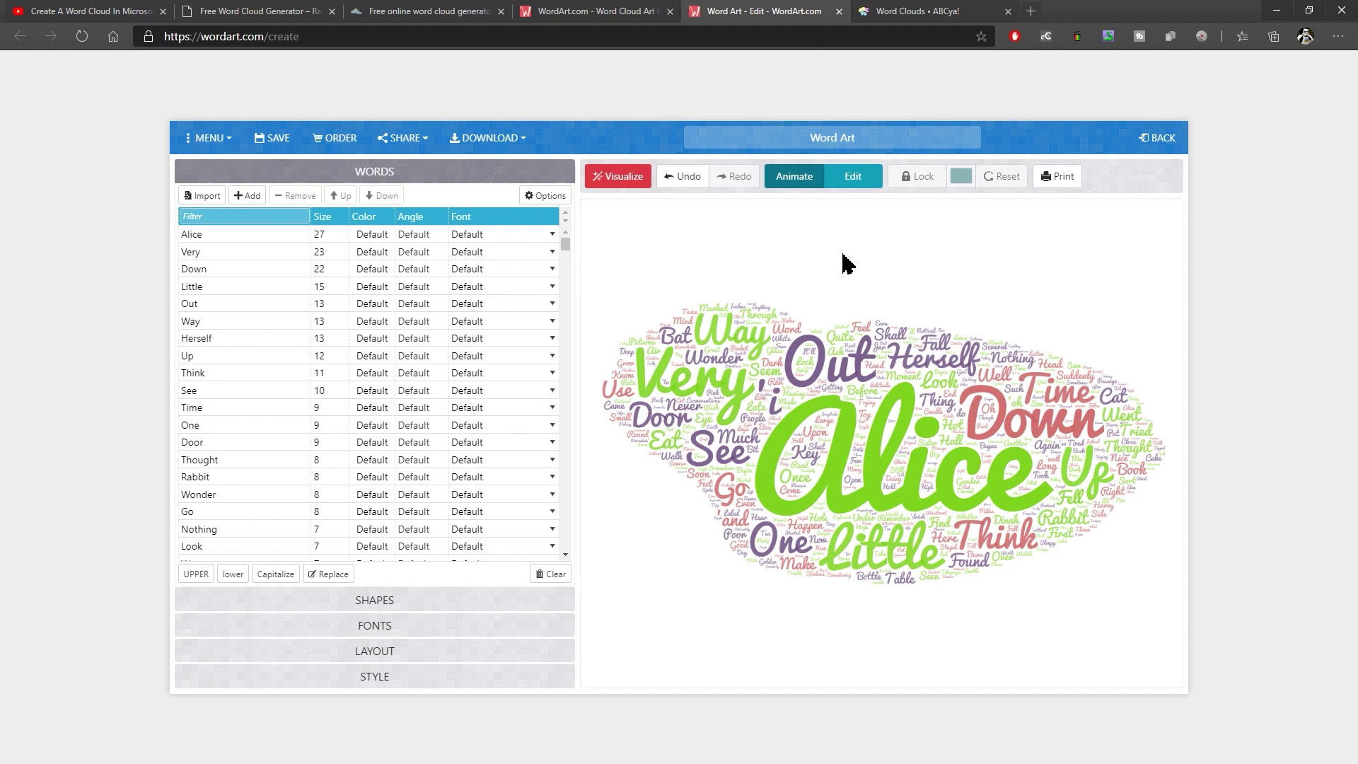
left_click(372, 603)
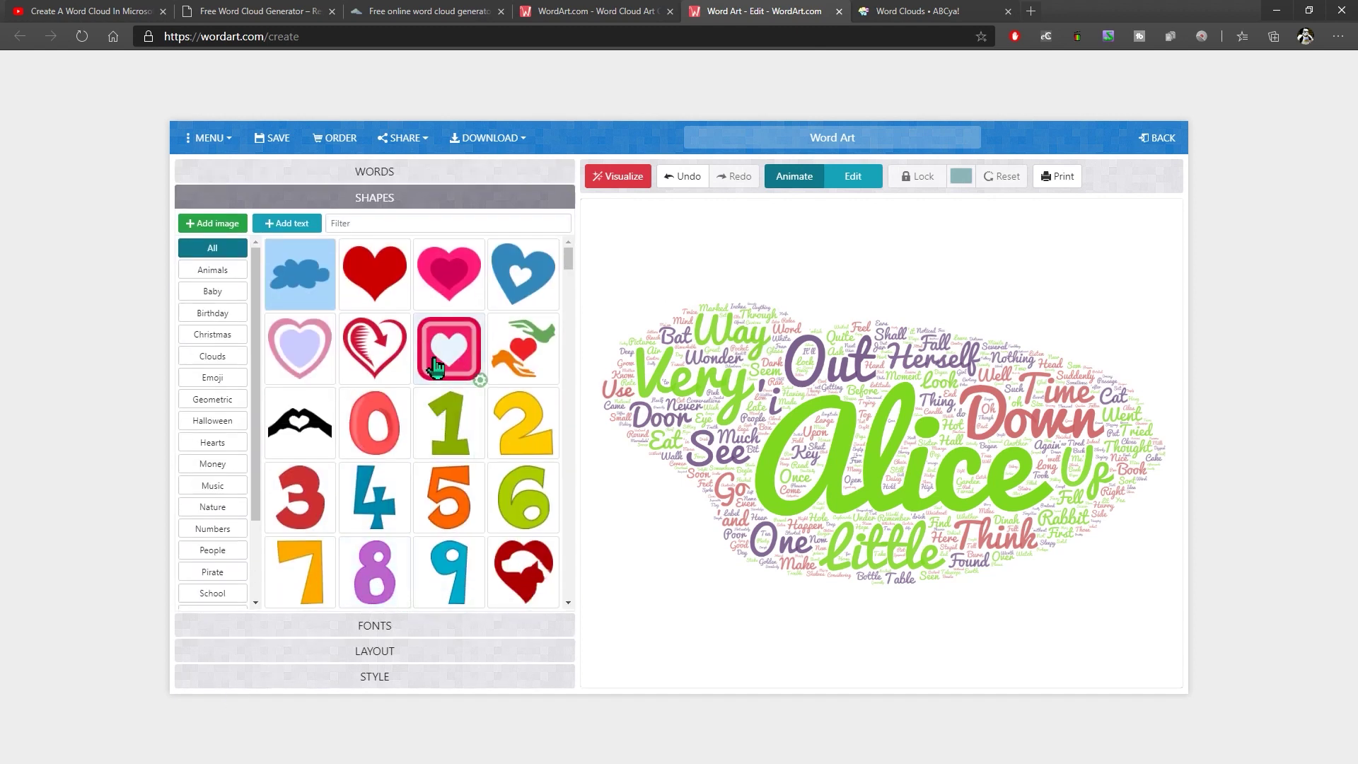
scroll(435, 369, "down", 6)
scroll(375, 283, "up", 5)
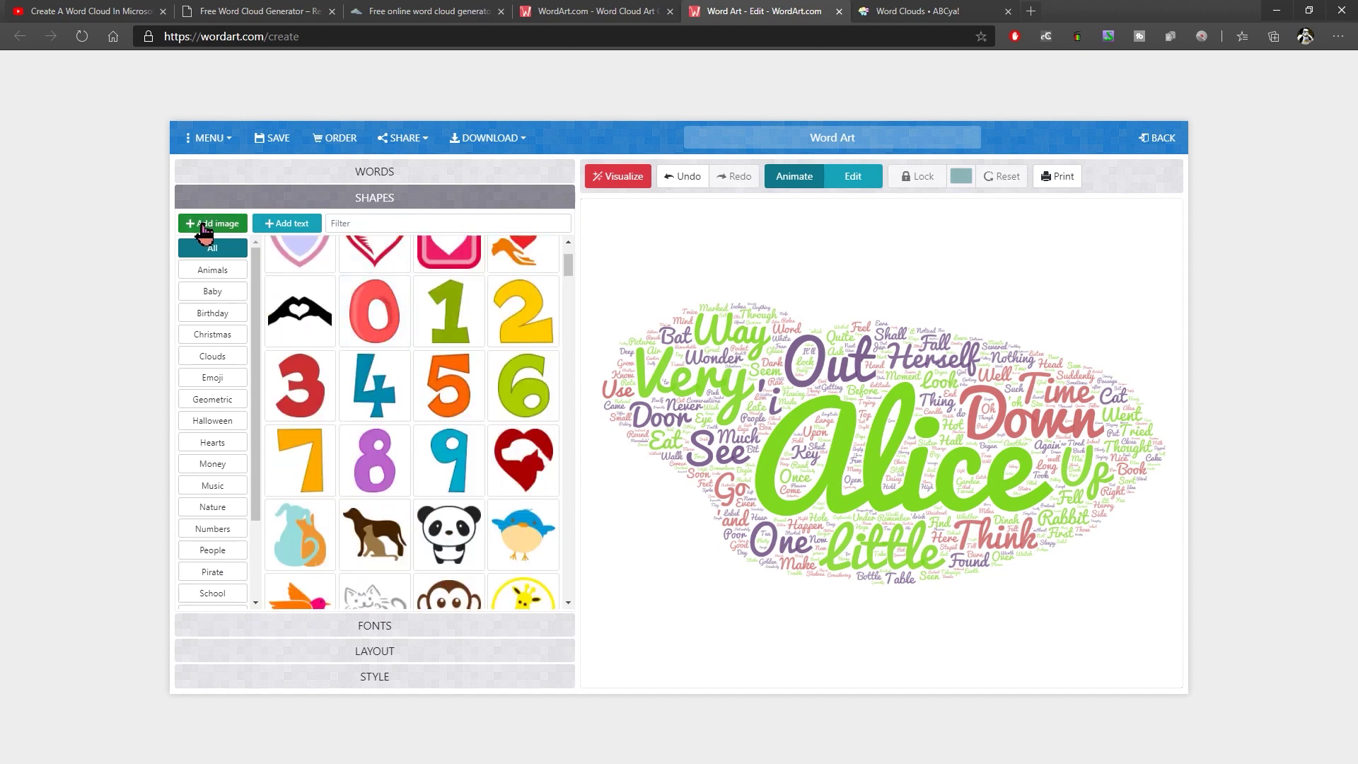
scroll(380, 495, "down", 9)
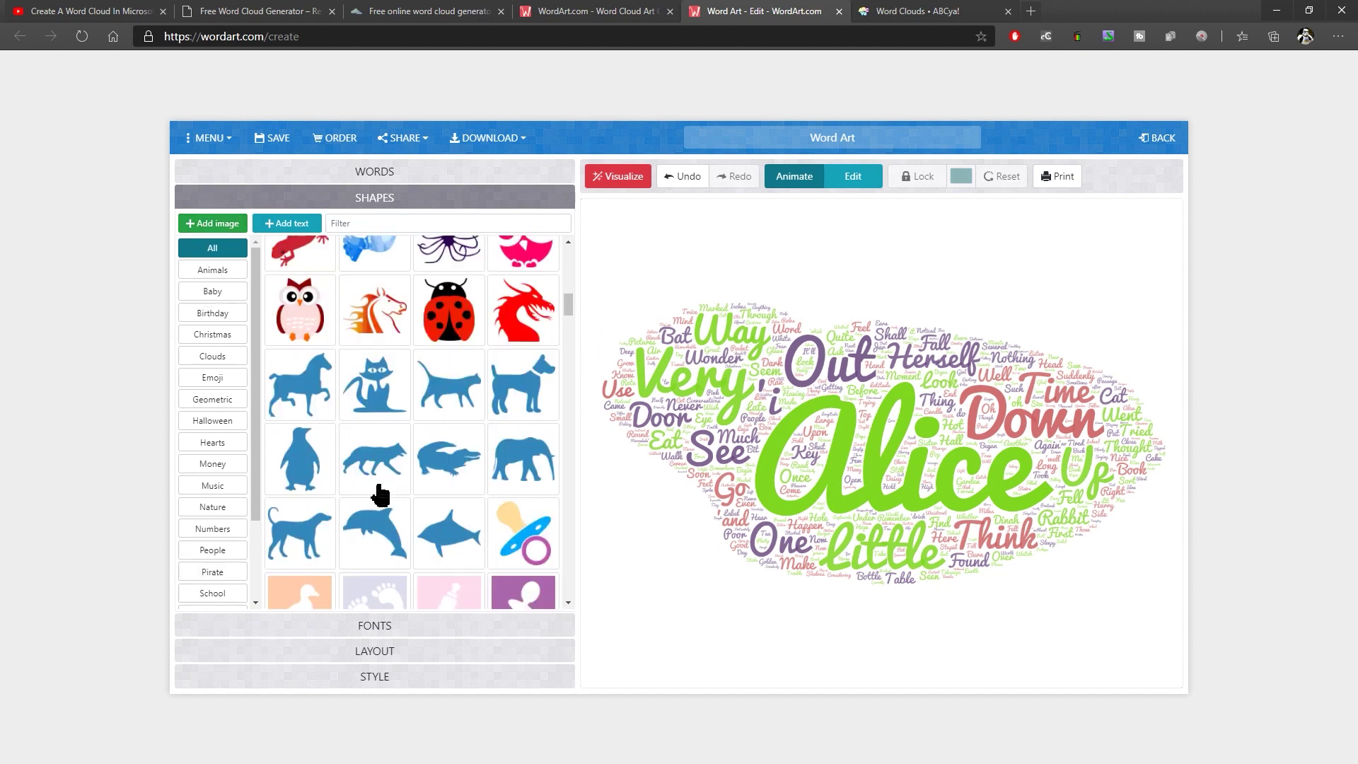
scroll(380, 495, "down", 10)
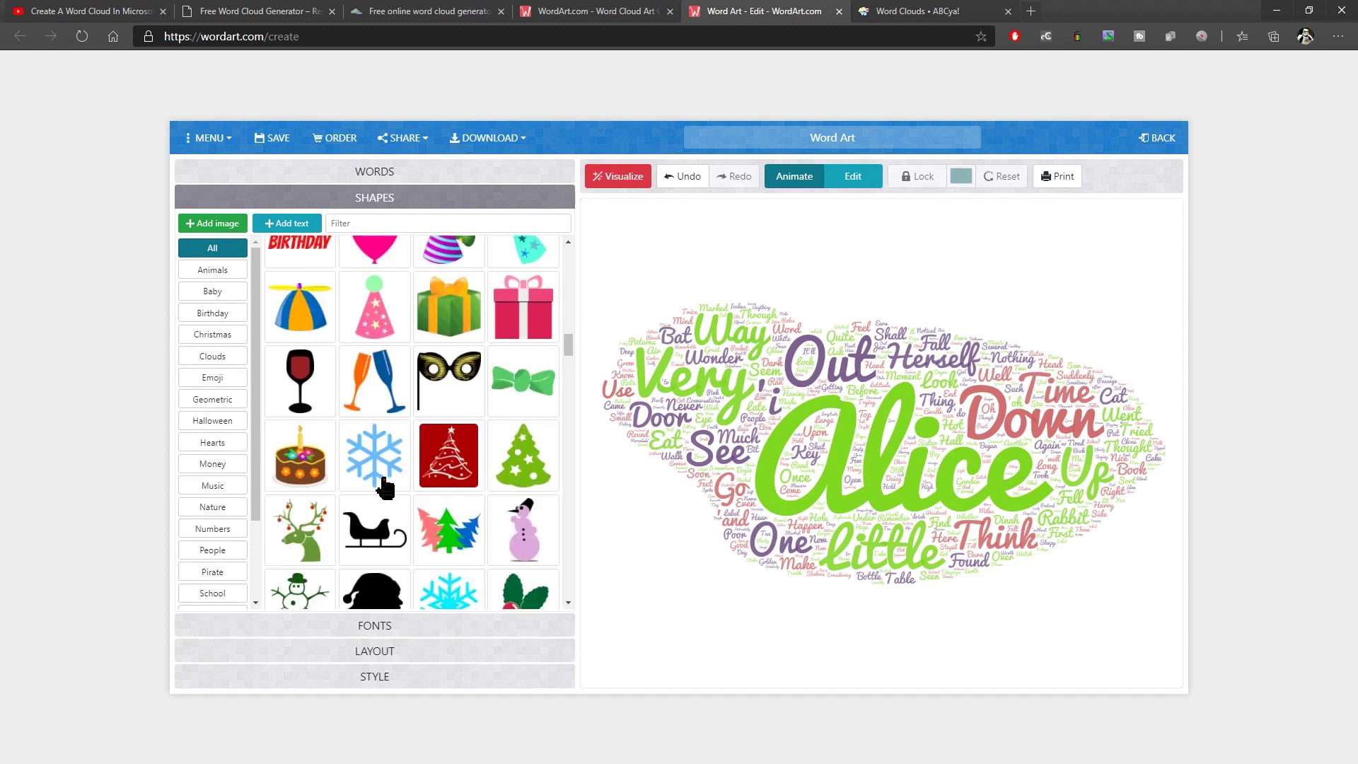
scroll(385, 488, "down", 1)
scroll(386, 488, "up", 2)
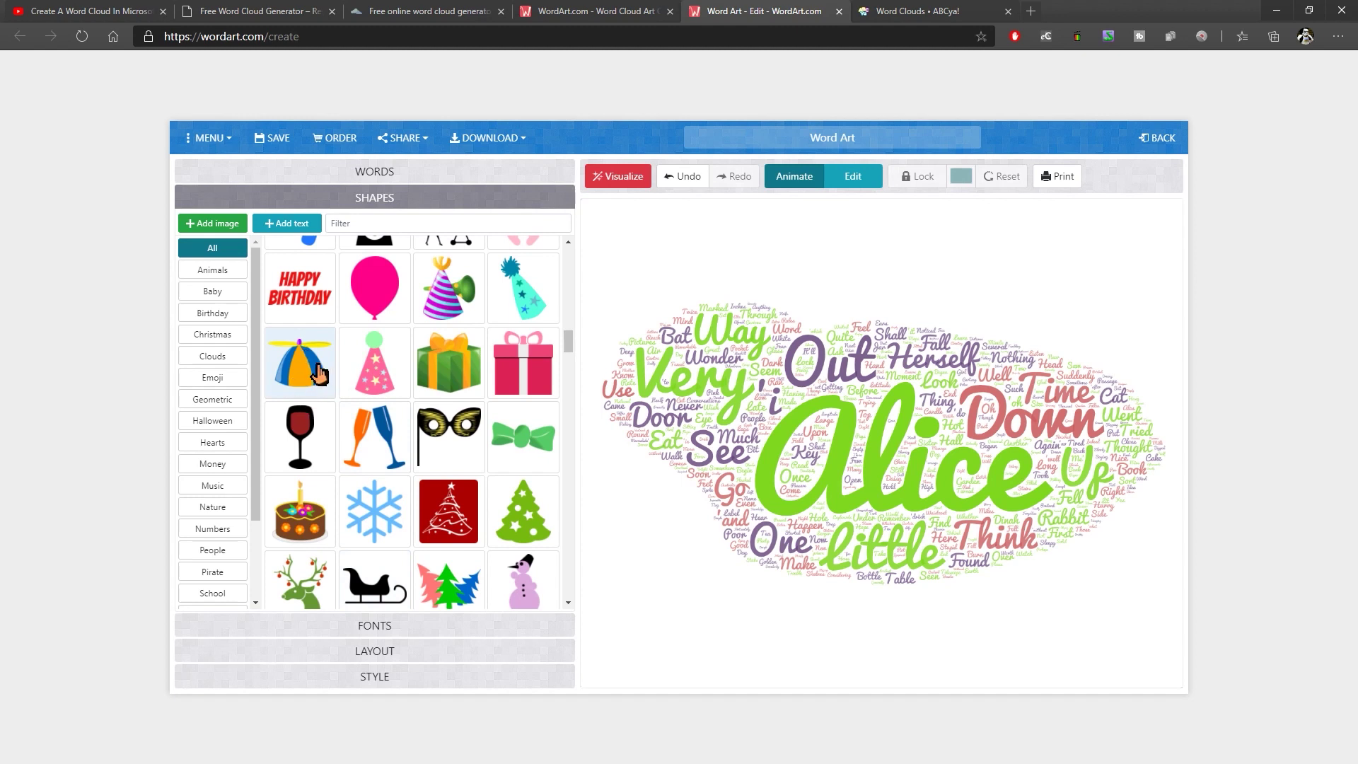
left_click(294, 366)
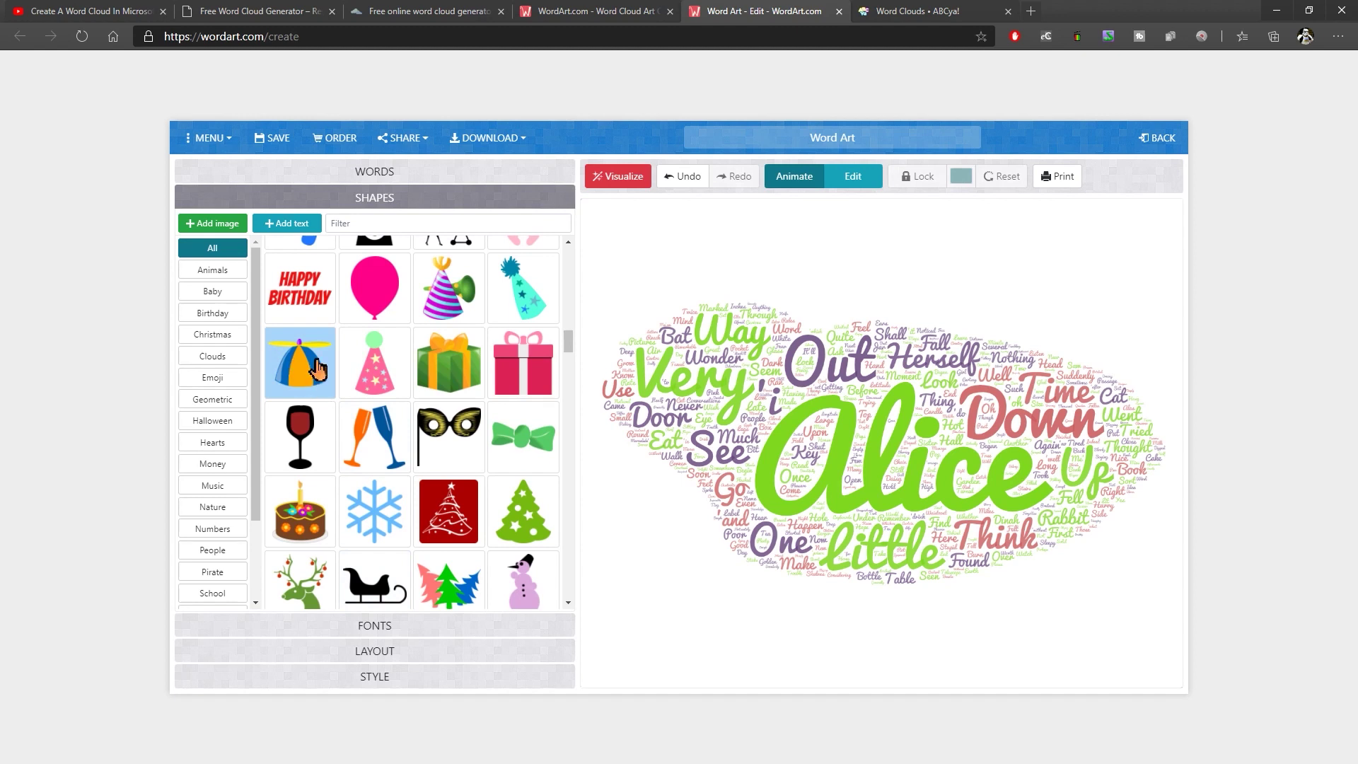
left_click(606, 183)
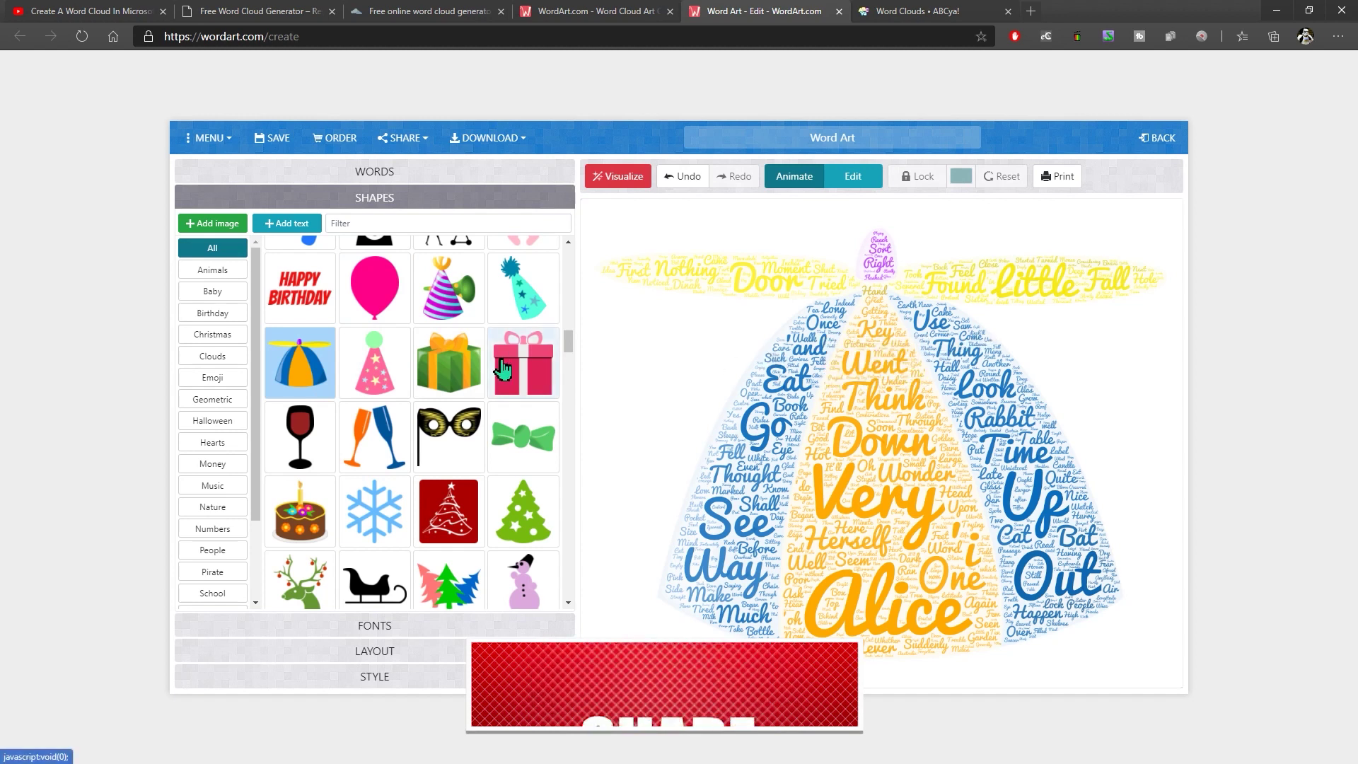
- Find the multicoloured pentagon among the shapes and redraw the Alice cloud in it
scroll(498, 375, "down", 2)
scroll(494, 377, "down", 3)
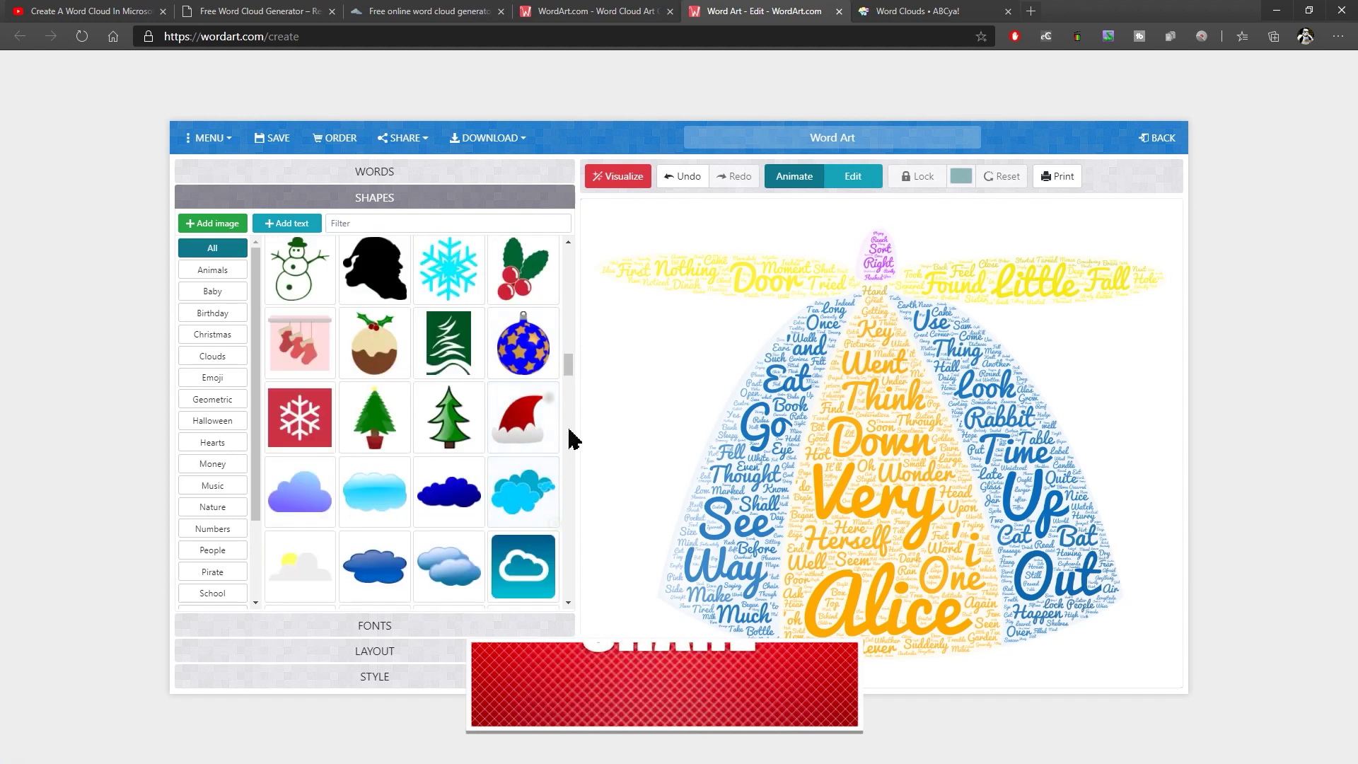
left_click_drag(570, 363, 567, 479)
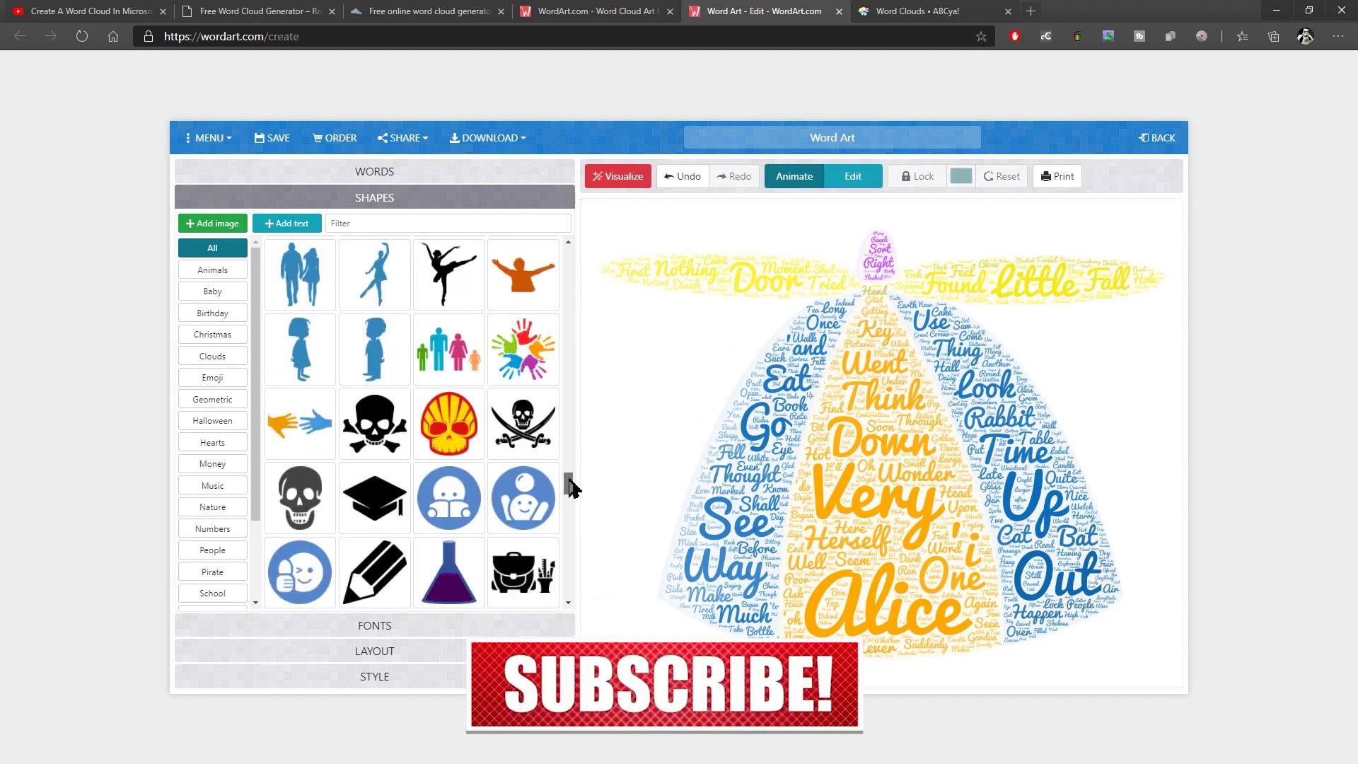
left_click(386, 223)
type("dia")
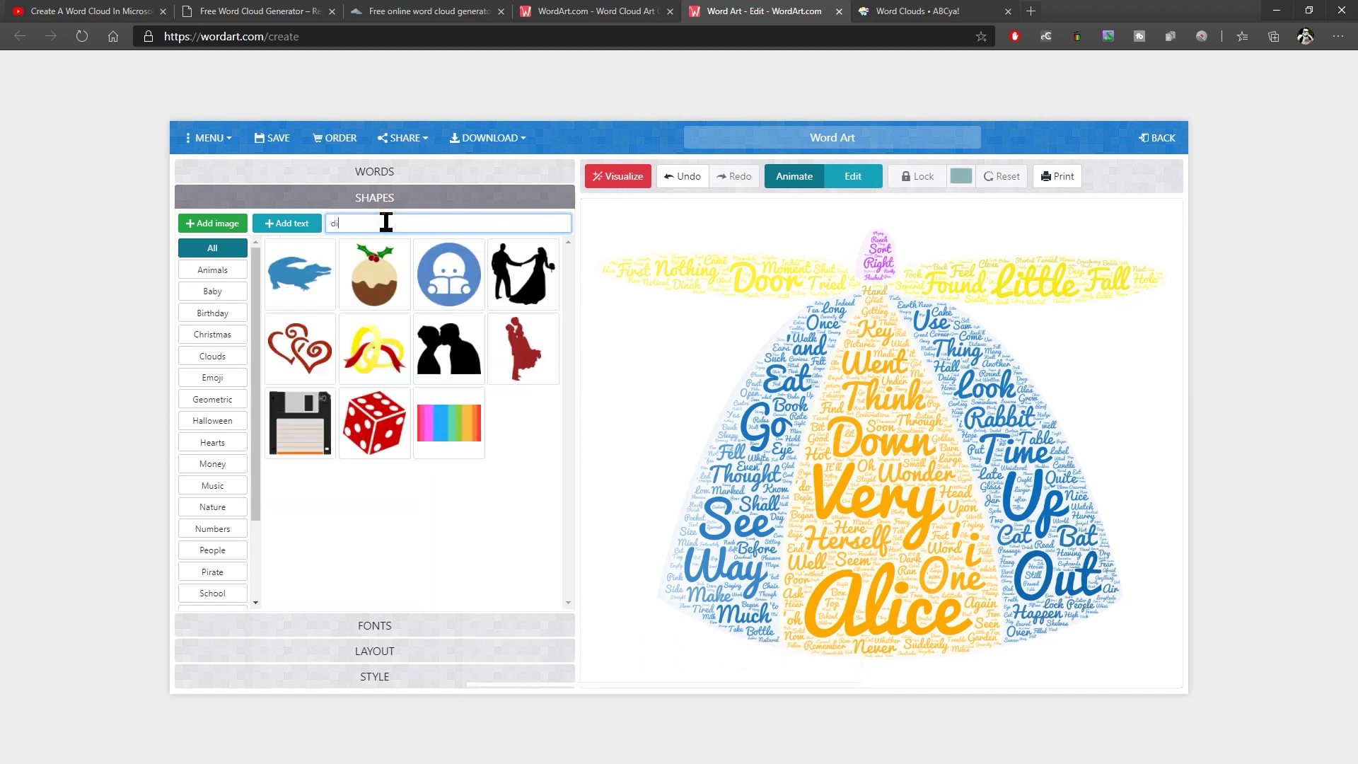
key("BackSpace")
key("BackSpace")
key("BackSpace")
key("BackSpace")
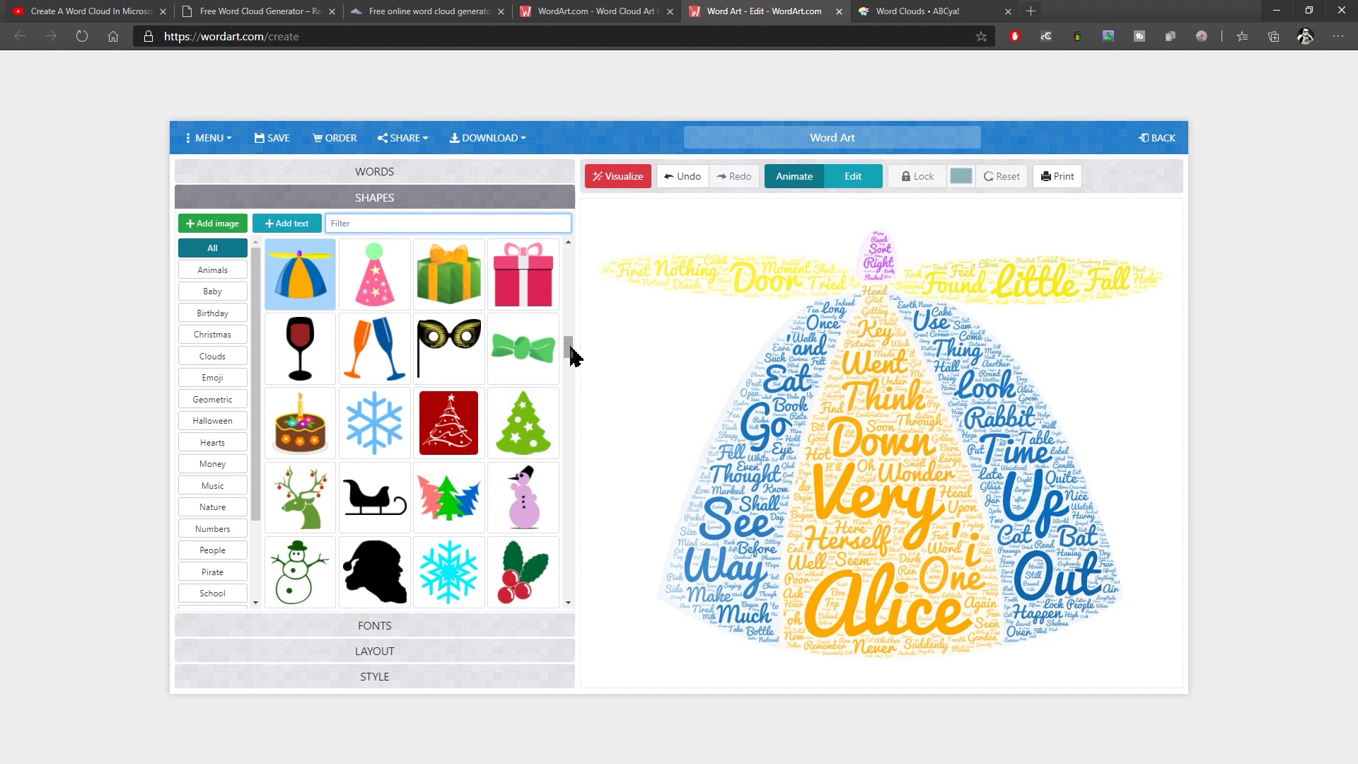
left_click_drag(572, 356, 574, 431)
left_click(460, 368)
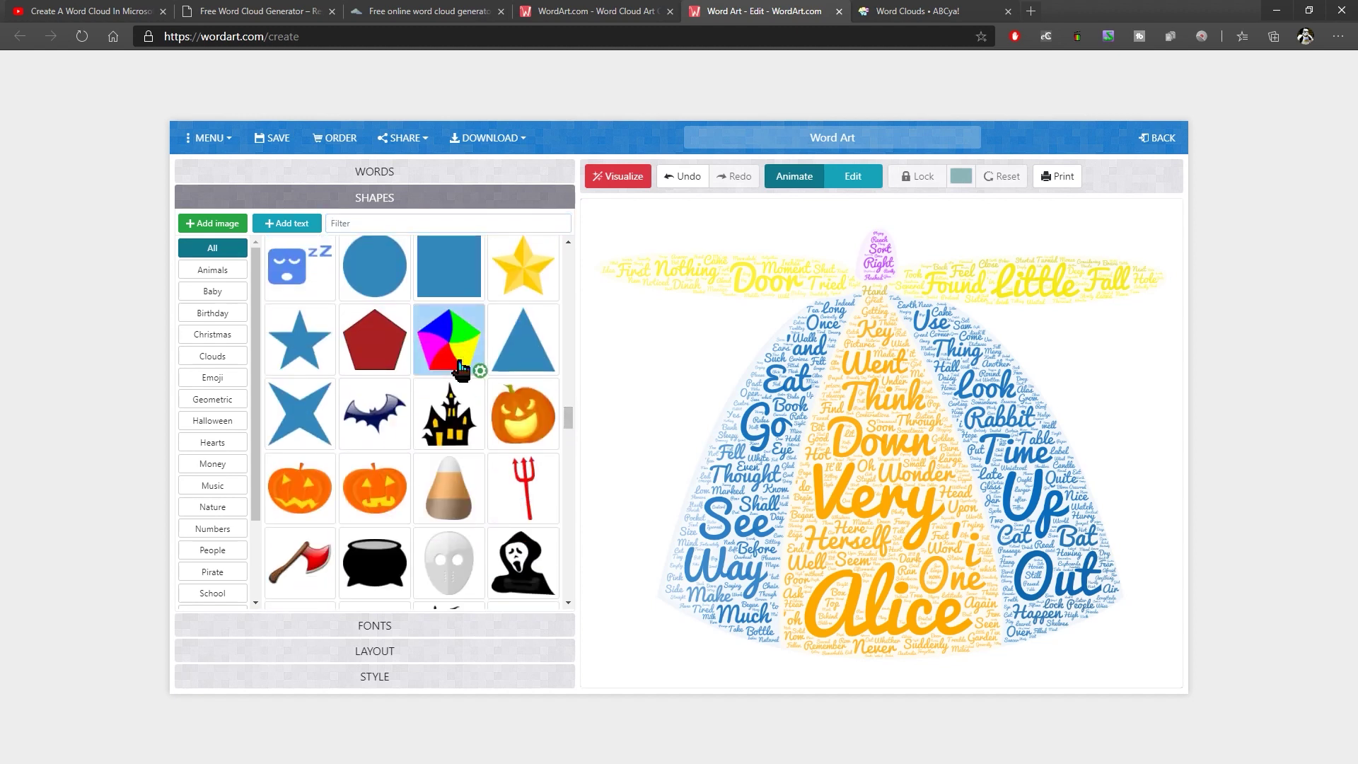
left_click(625, 183)
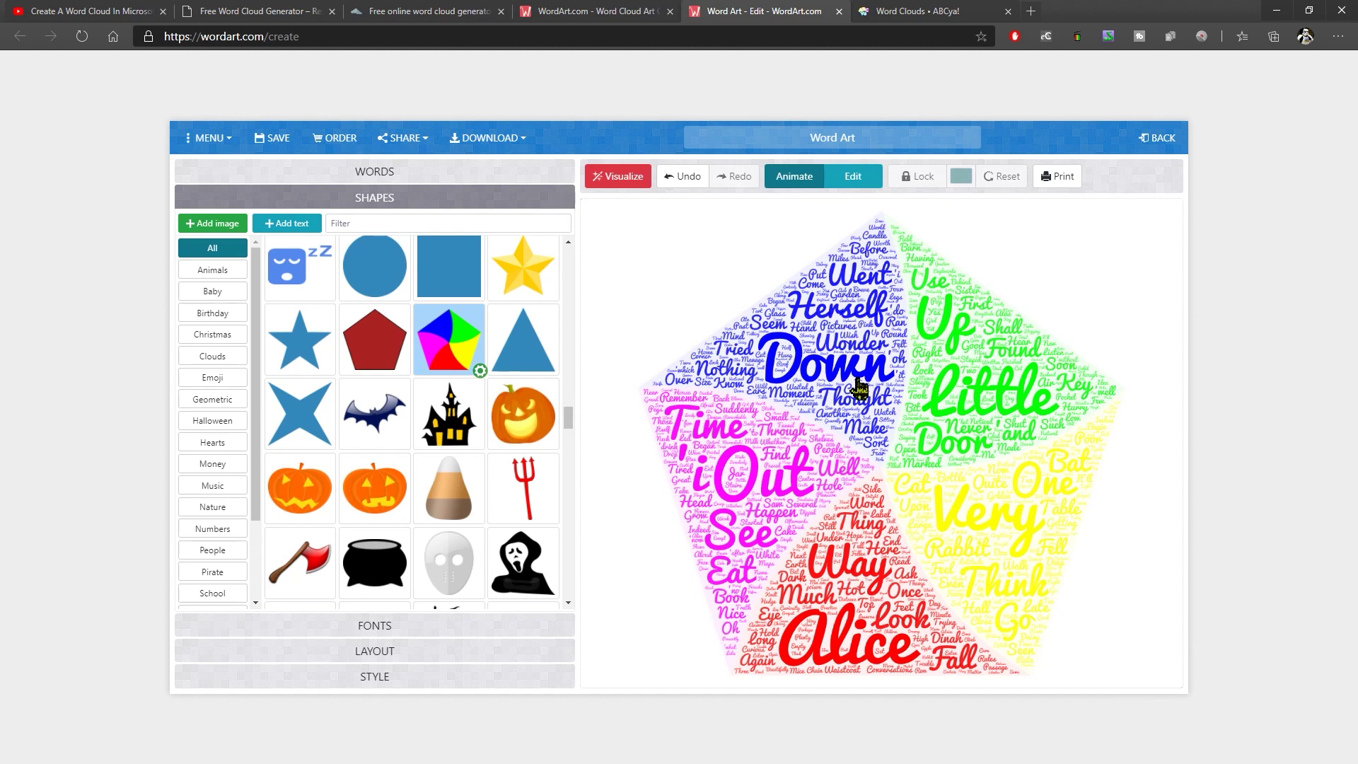
- Redraw the pentagon cloud in Slackey font, Random word layout, and a transparent background
left_click(379, 628)
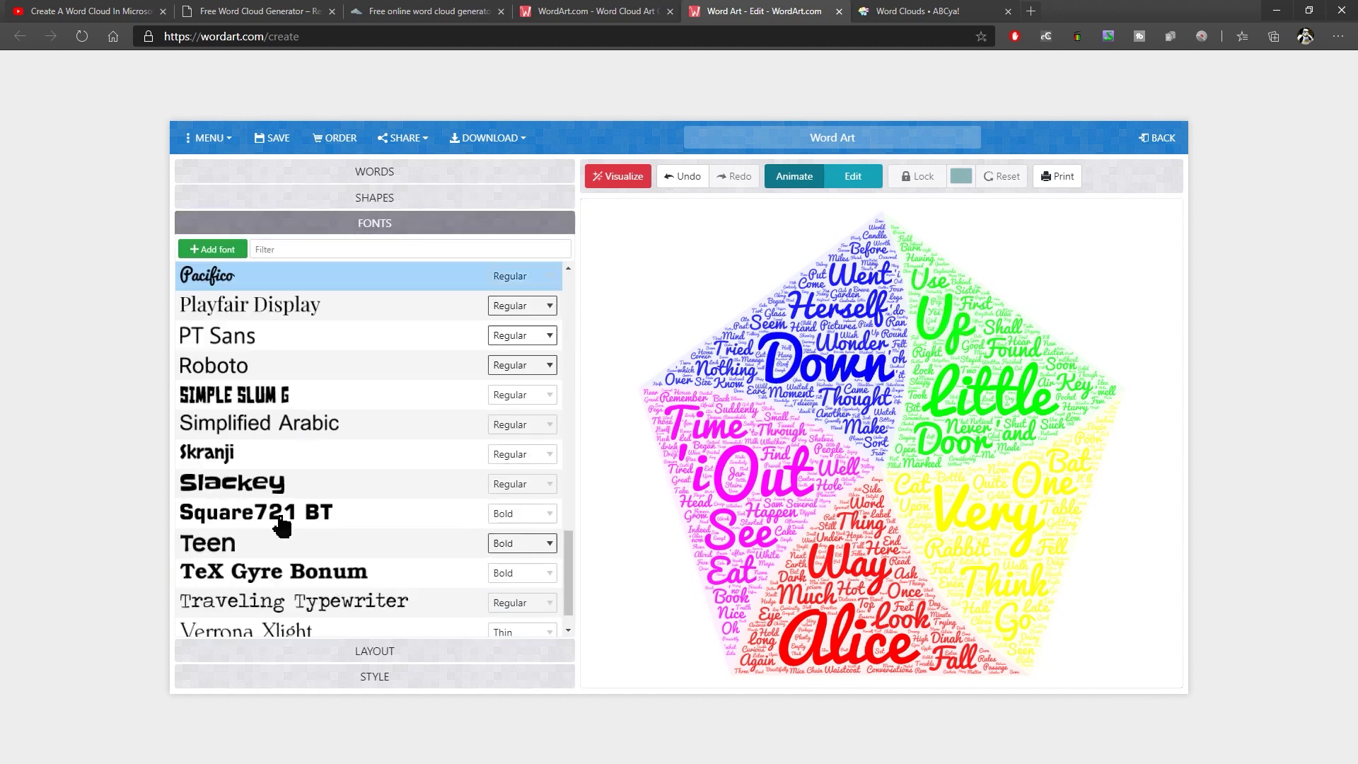
left_click(263, 488)
left_click(374, 654)
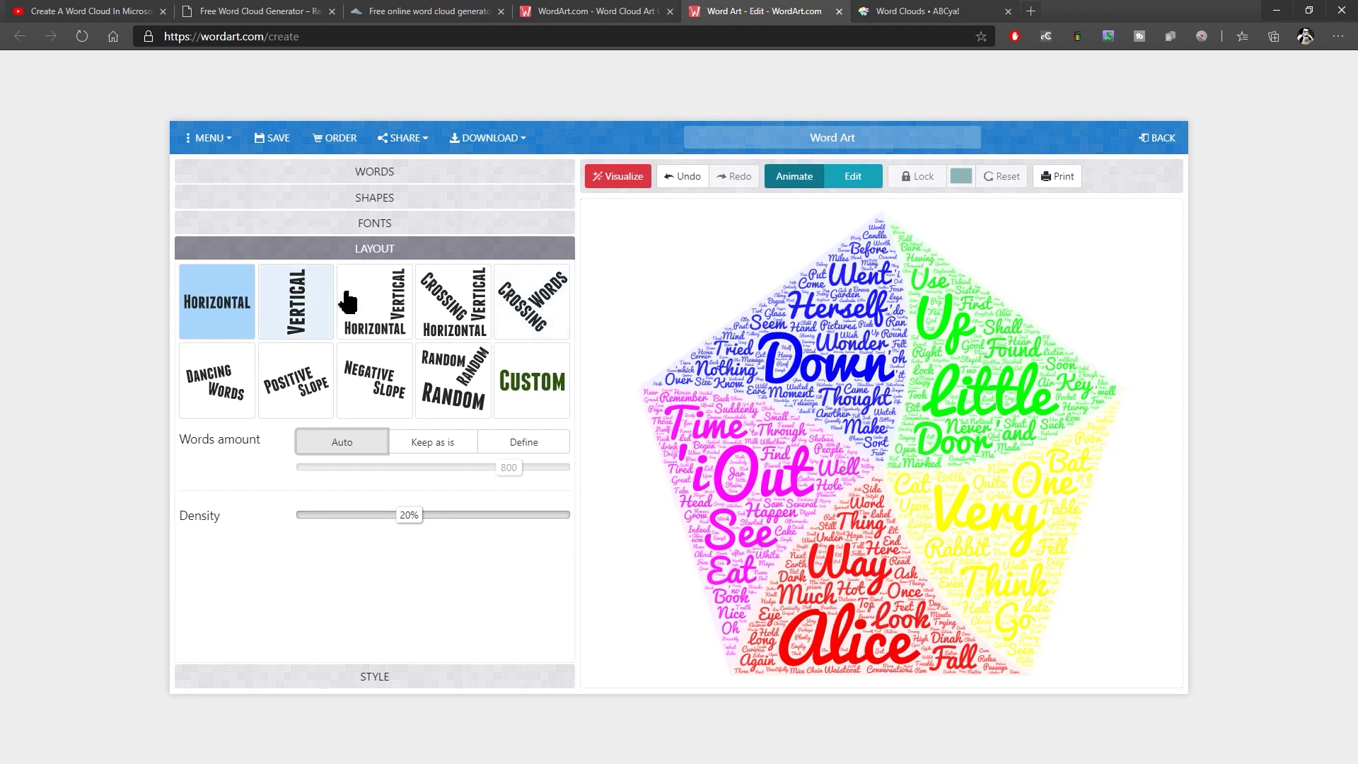
left_click(442, 387)
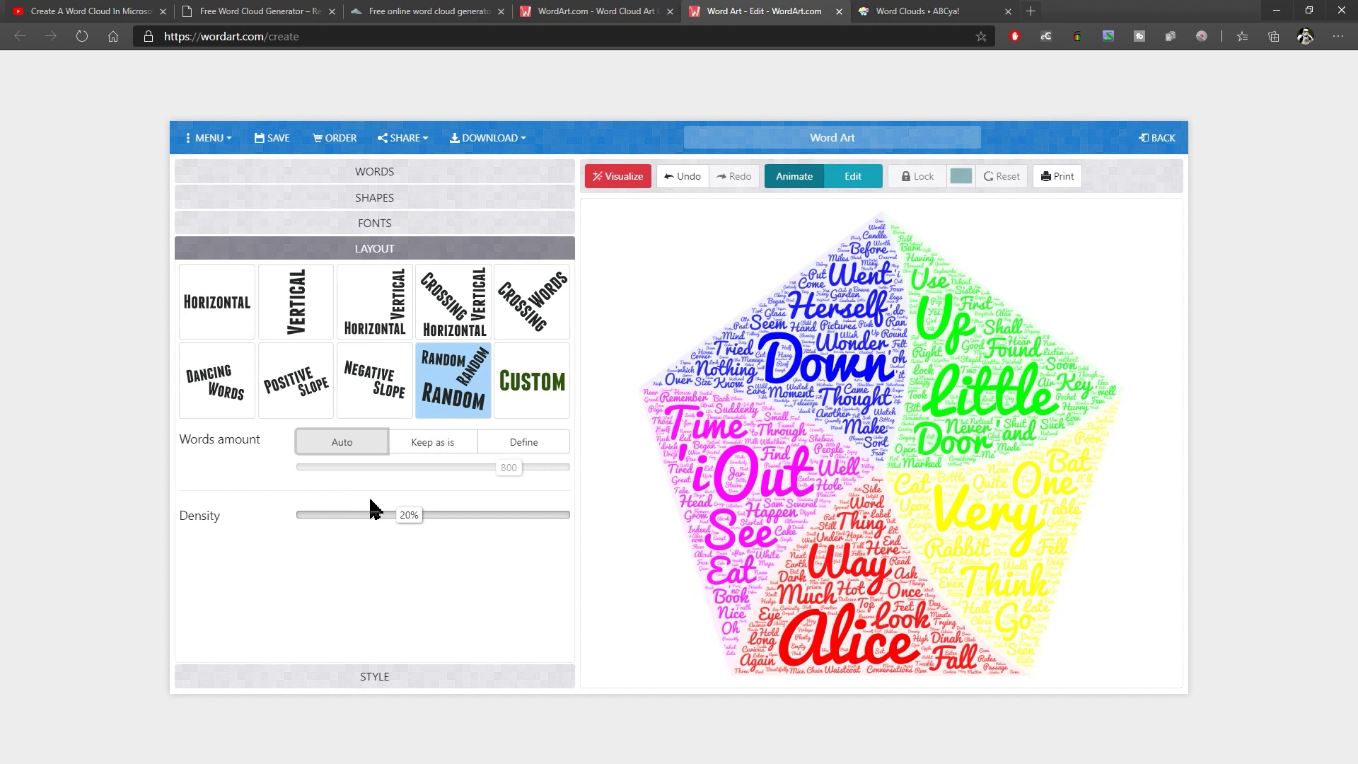
left_click(381, 678)
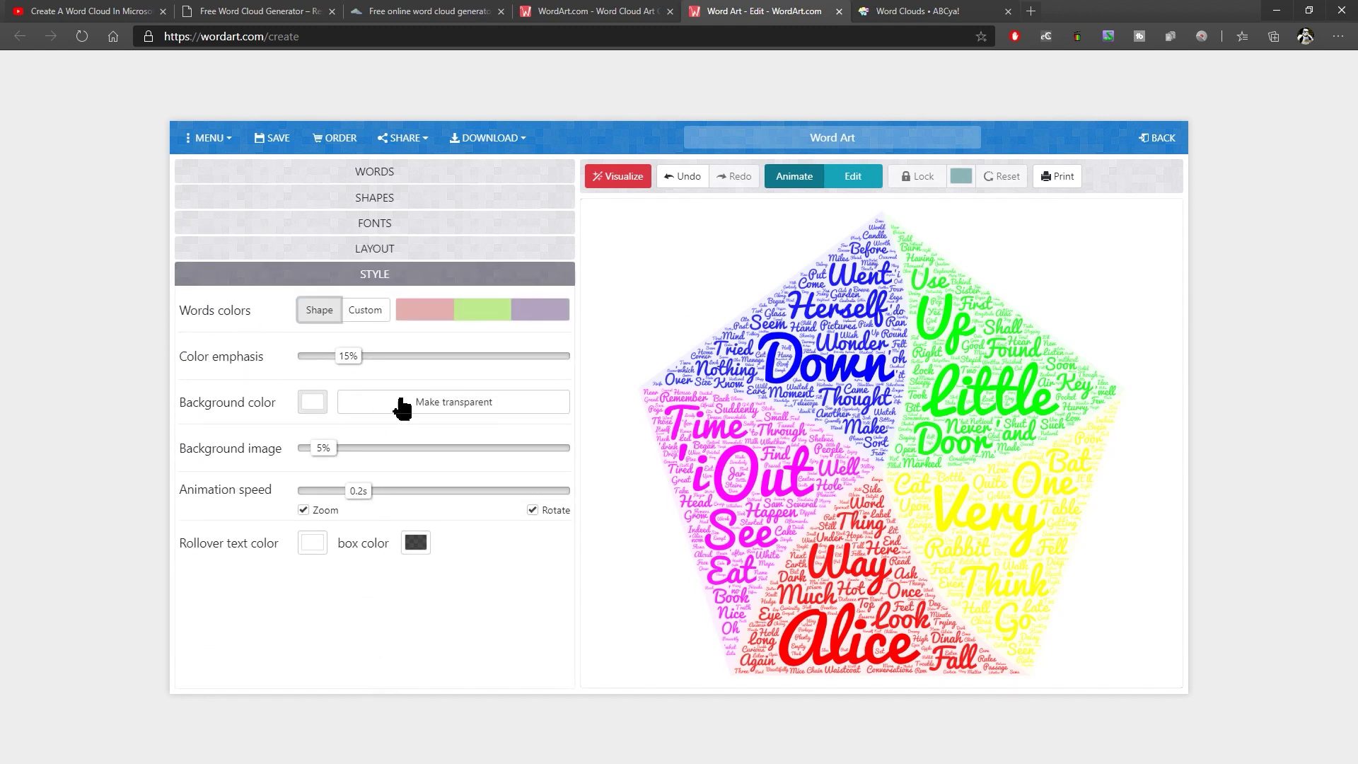
left_click(434, 400)
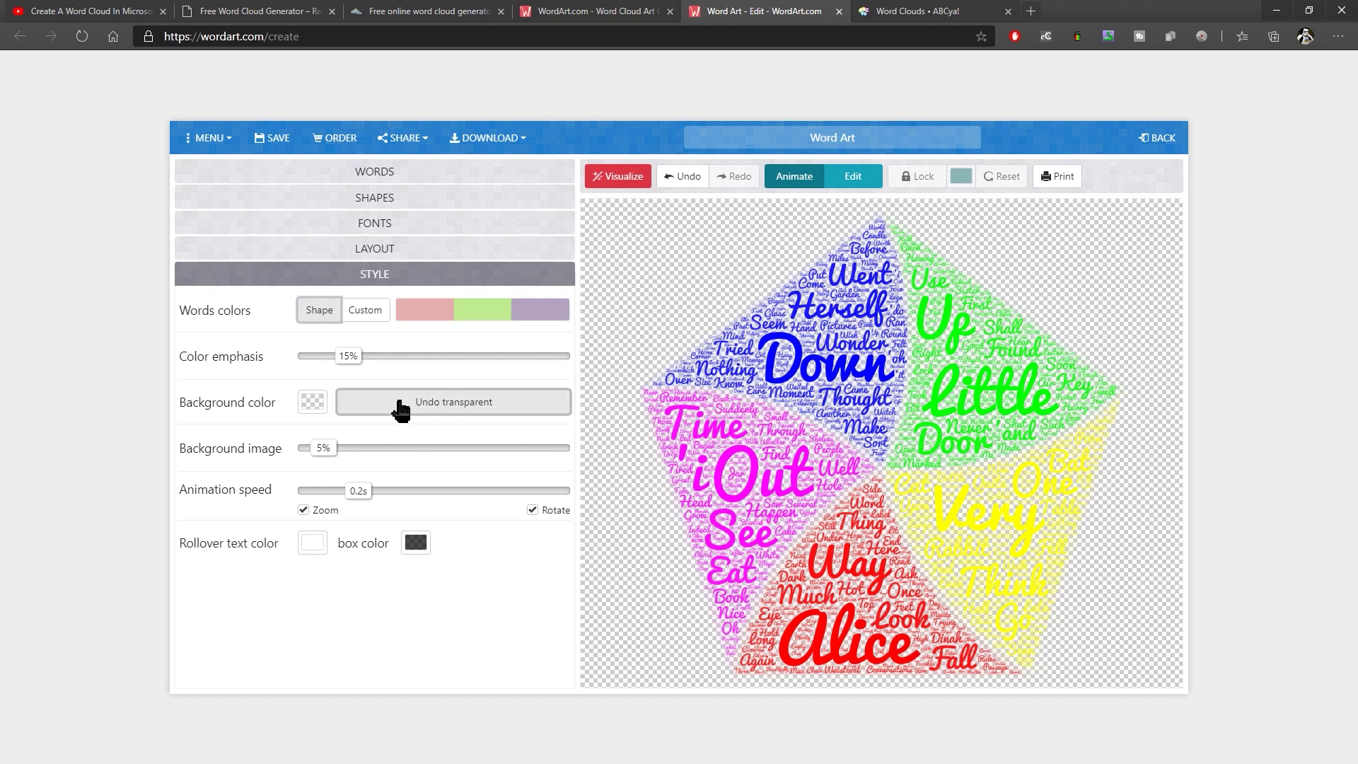
left_click(630, 177)
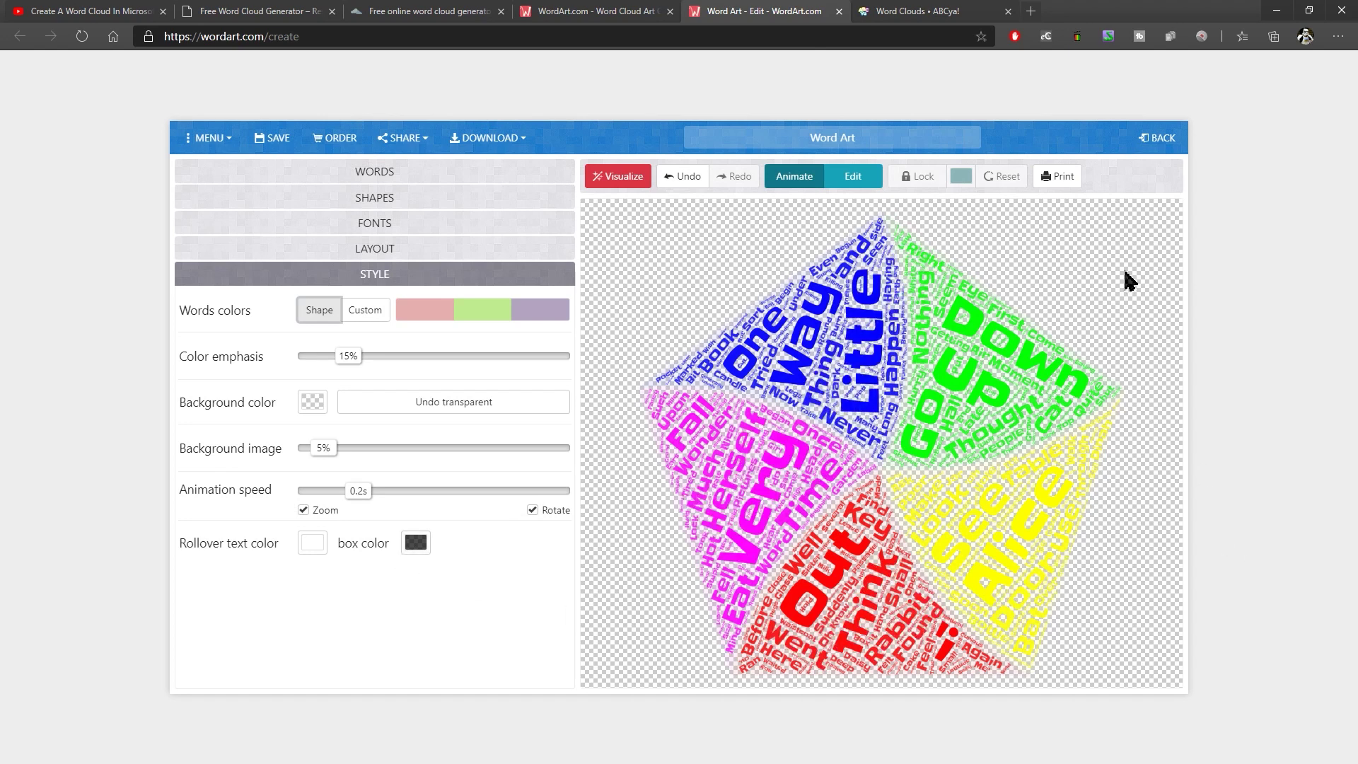
- Try saving the word art and a copy, dismissing each sign-up prompt
left_click(202, 139)
left_click(267, 139)
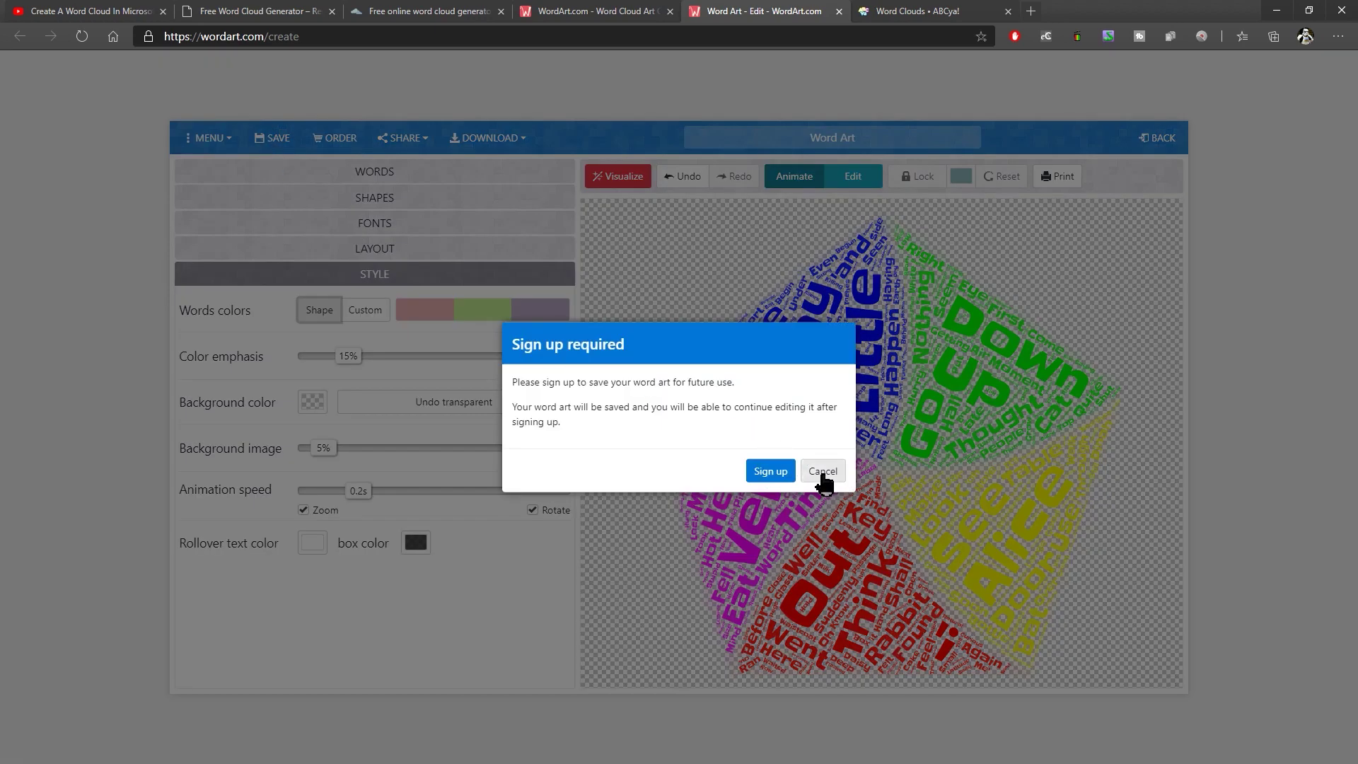
left_click(822, 471)
left_click(205, 140)
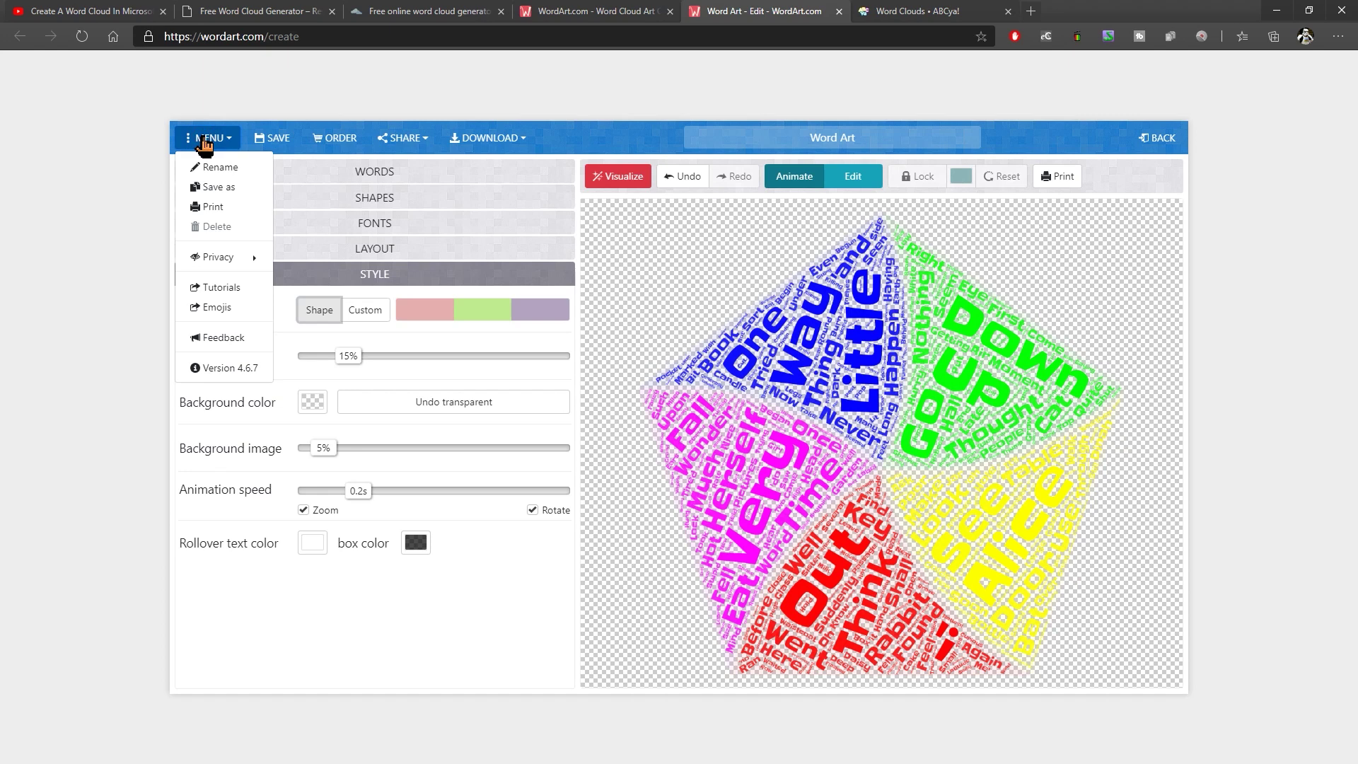
left_click(246, 188)
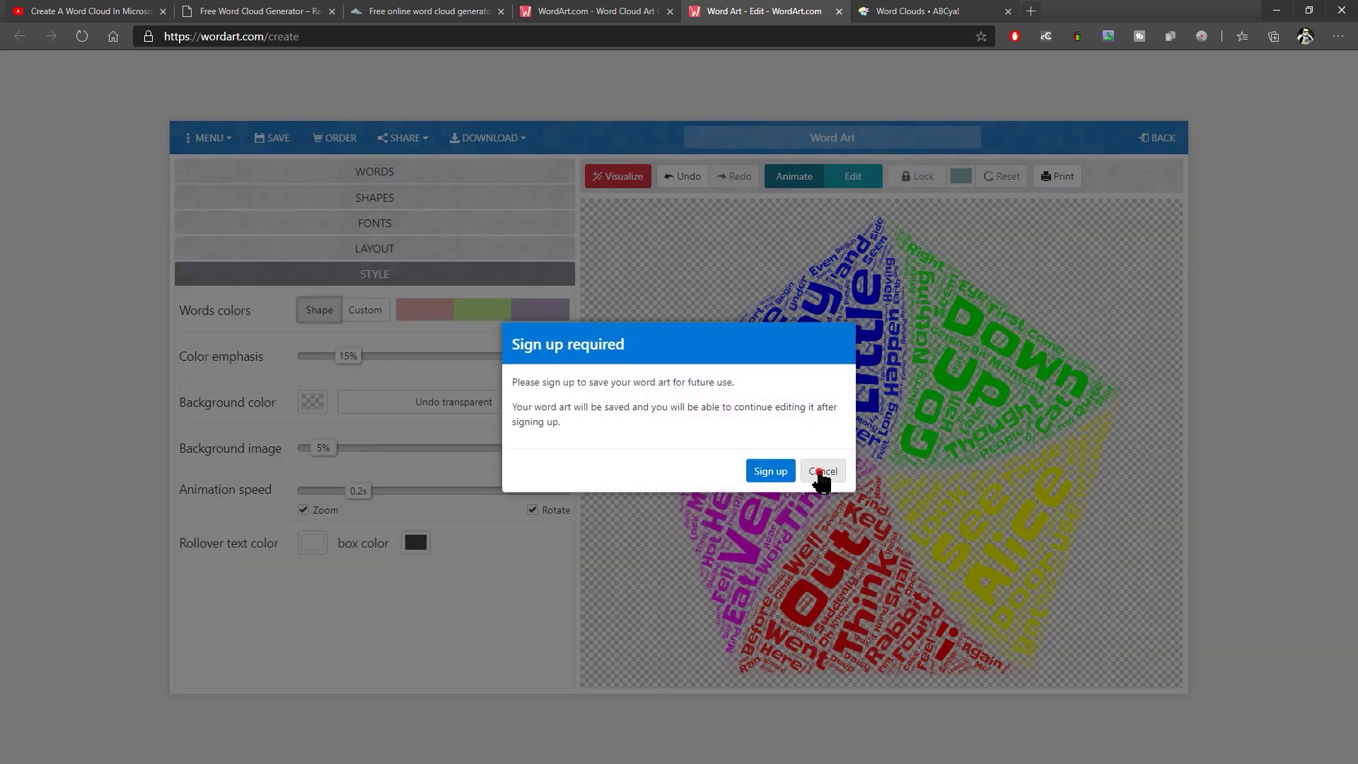
left_click(823, 472)
- Preview printing the pentagon cloud, cancel, and move to the ABCya Word Clouds tab
left_click(1056, 177)
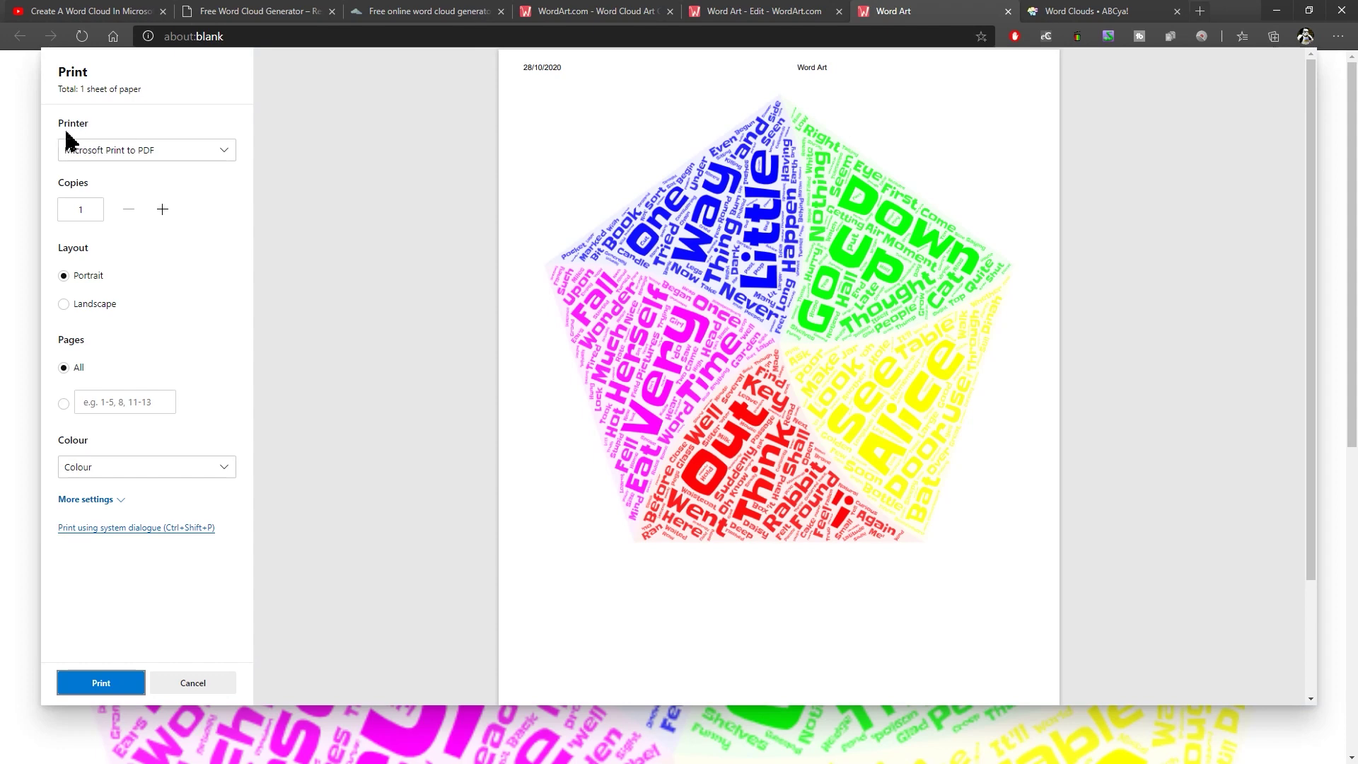
left_click(191, 683)
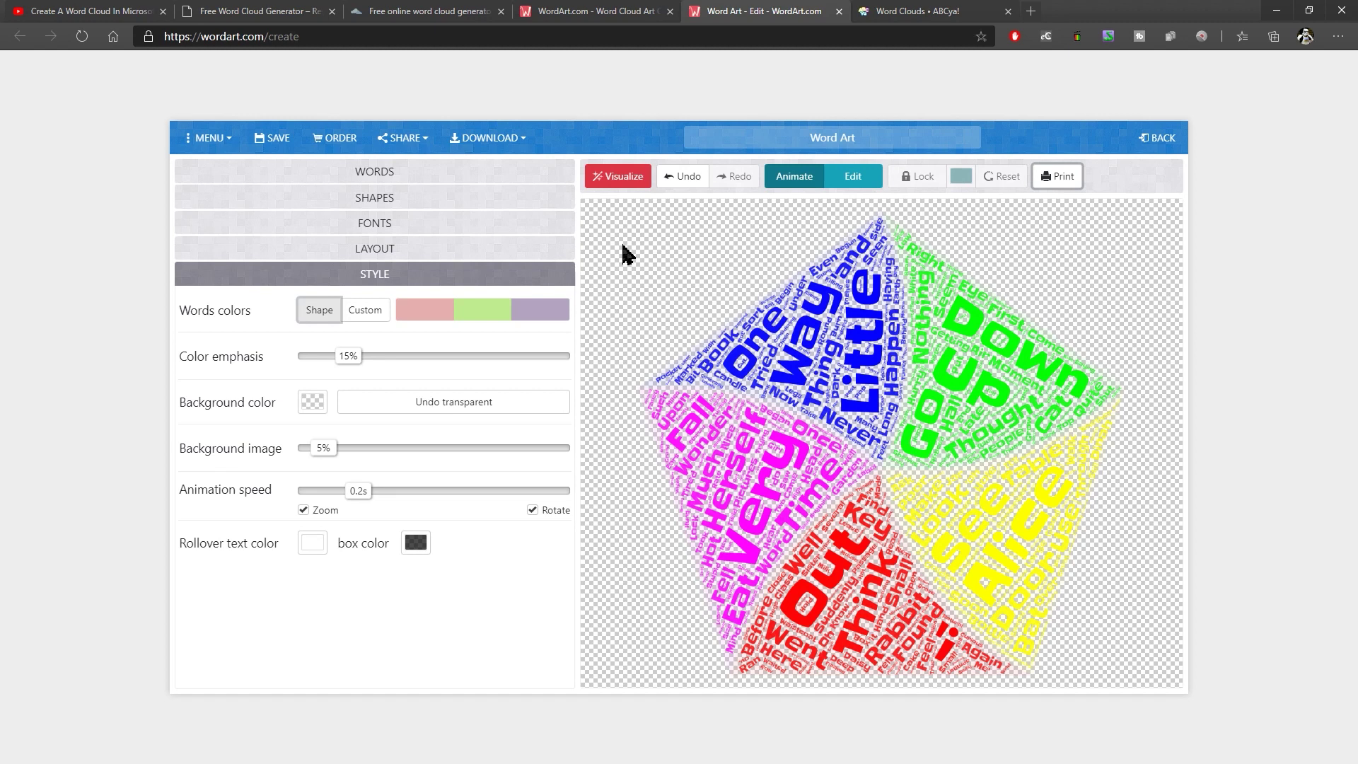
left_click(935, 10)
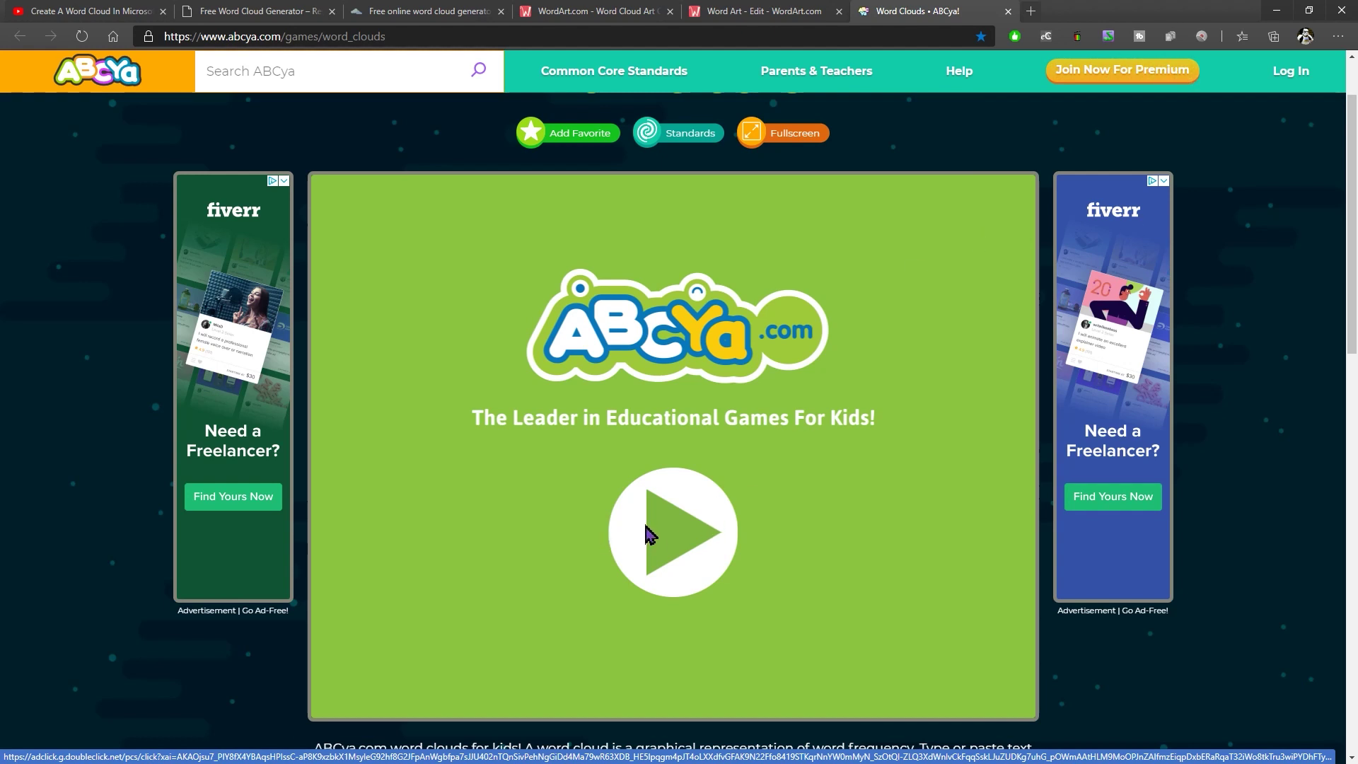
- Start ABCya Word Clouds, paste the Alice chapter one text, and create the cloud
left_click(686, 555)
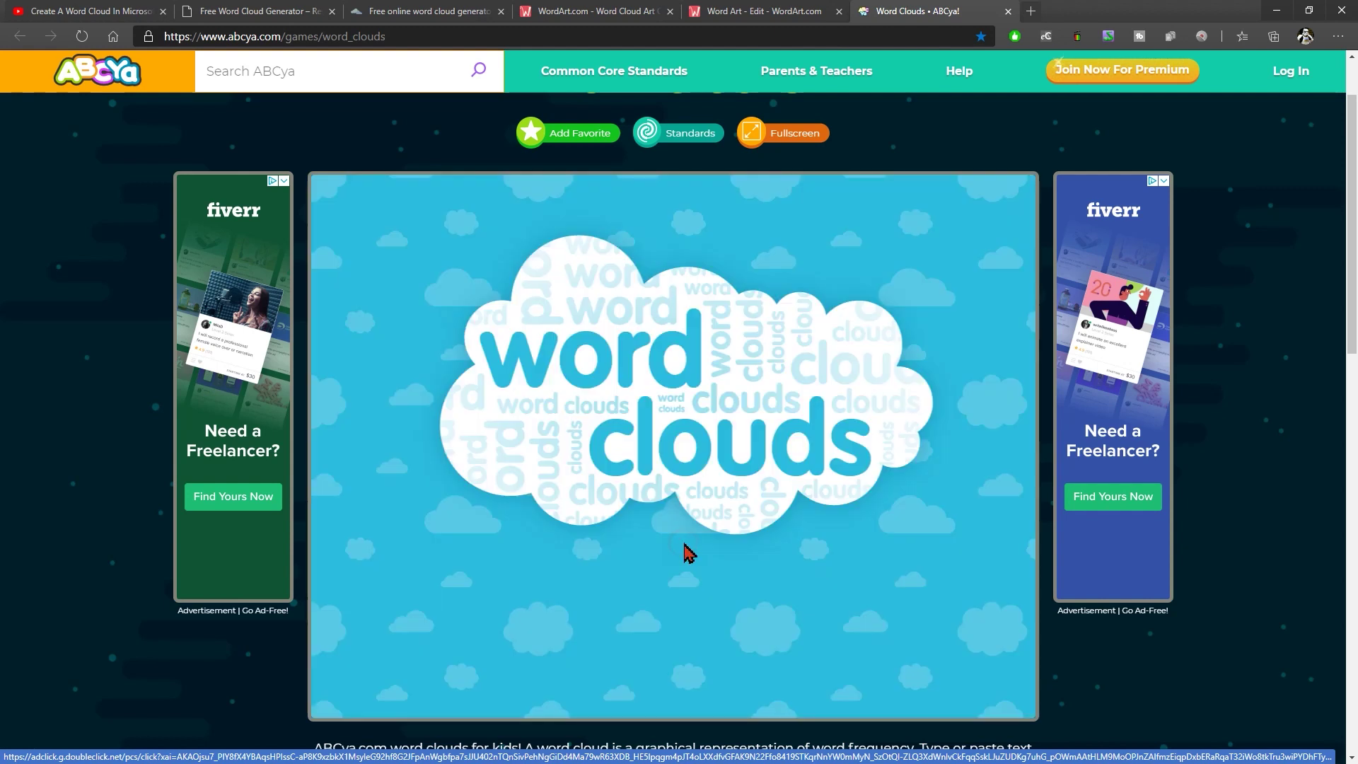
left_click(718, 575)
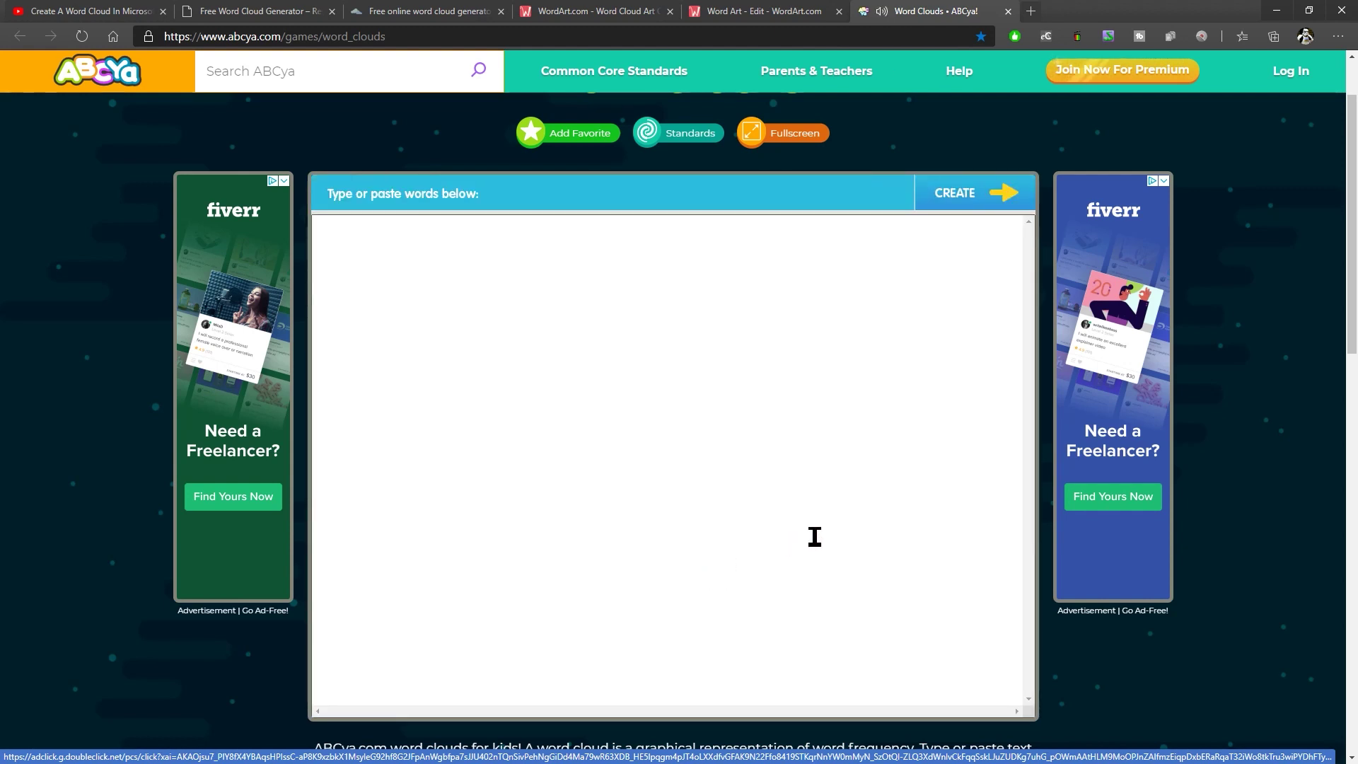
left_click(460, 311)
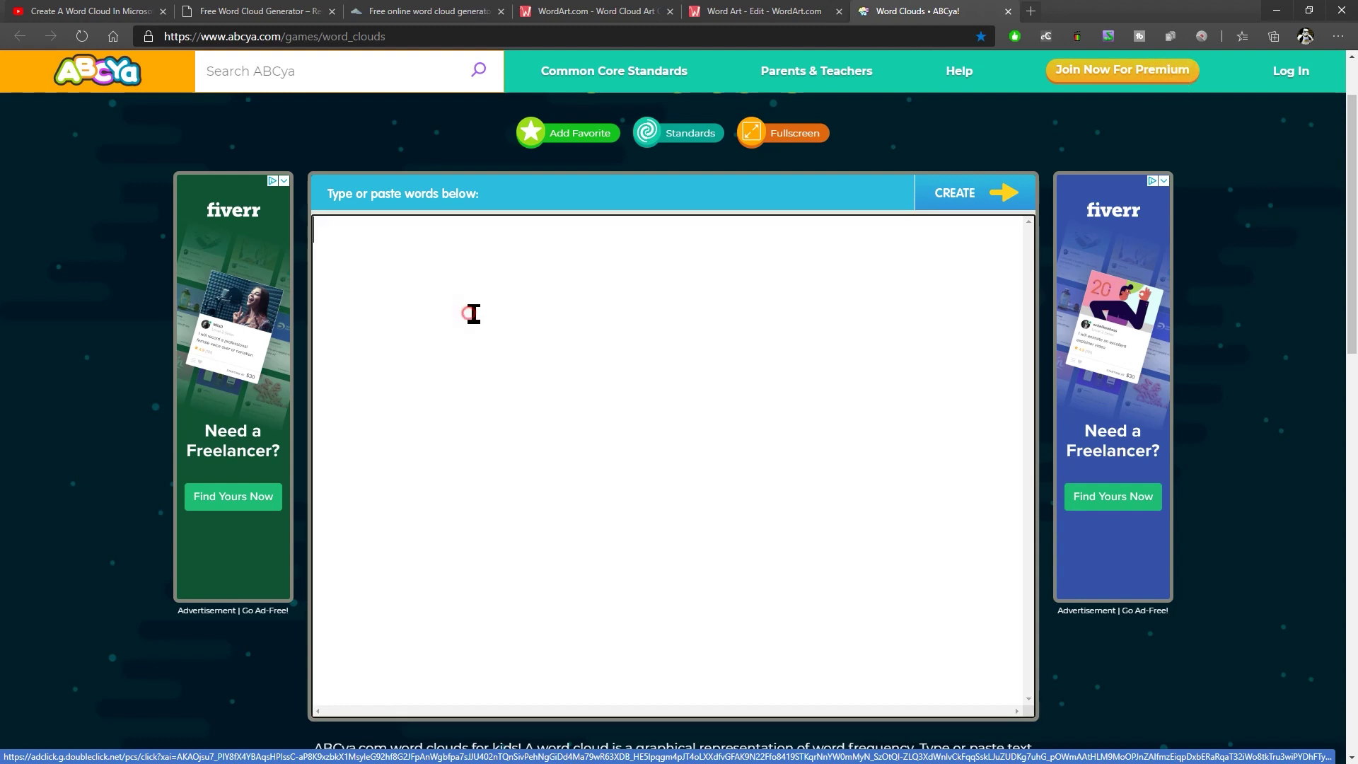
key("ctrl+v")
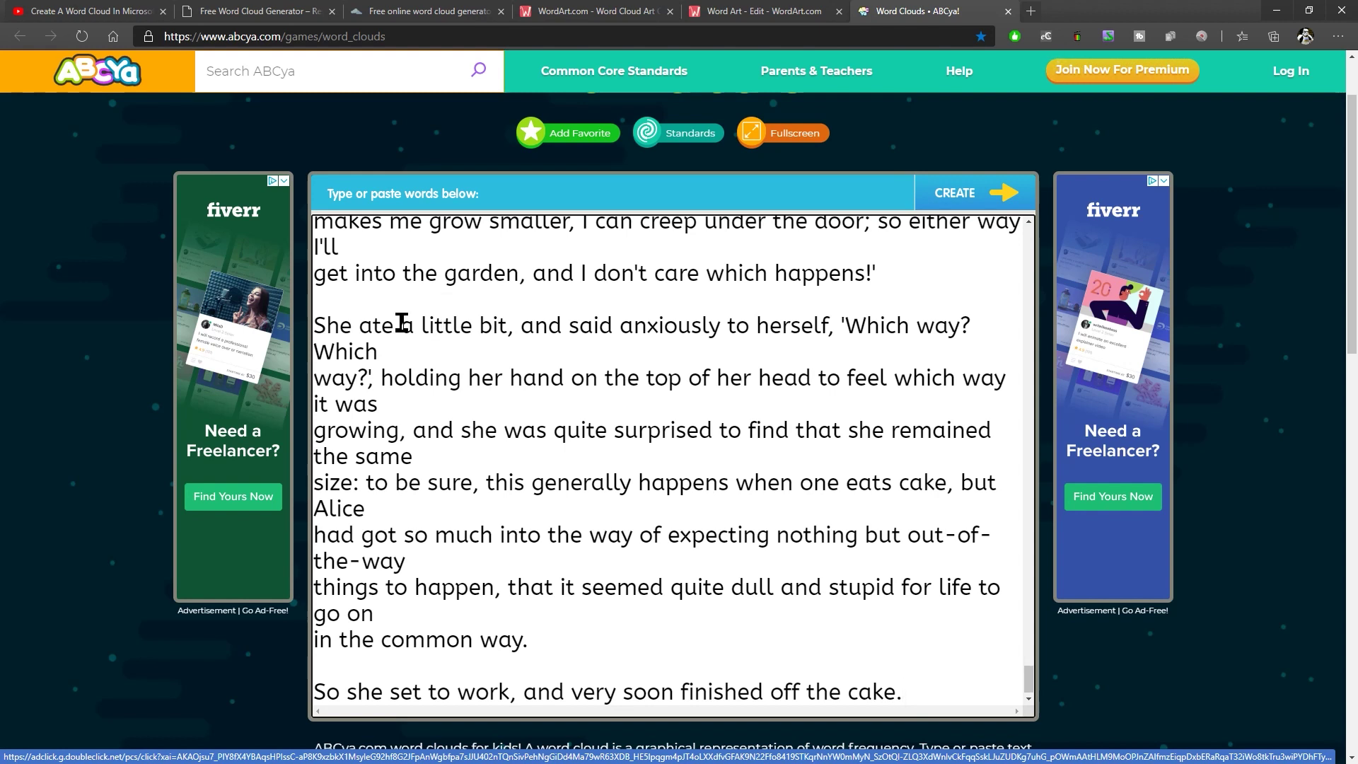
left_click(974, 201)
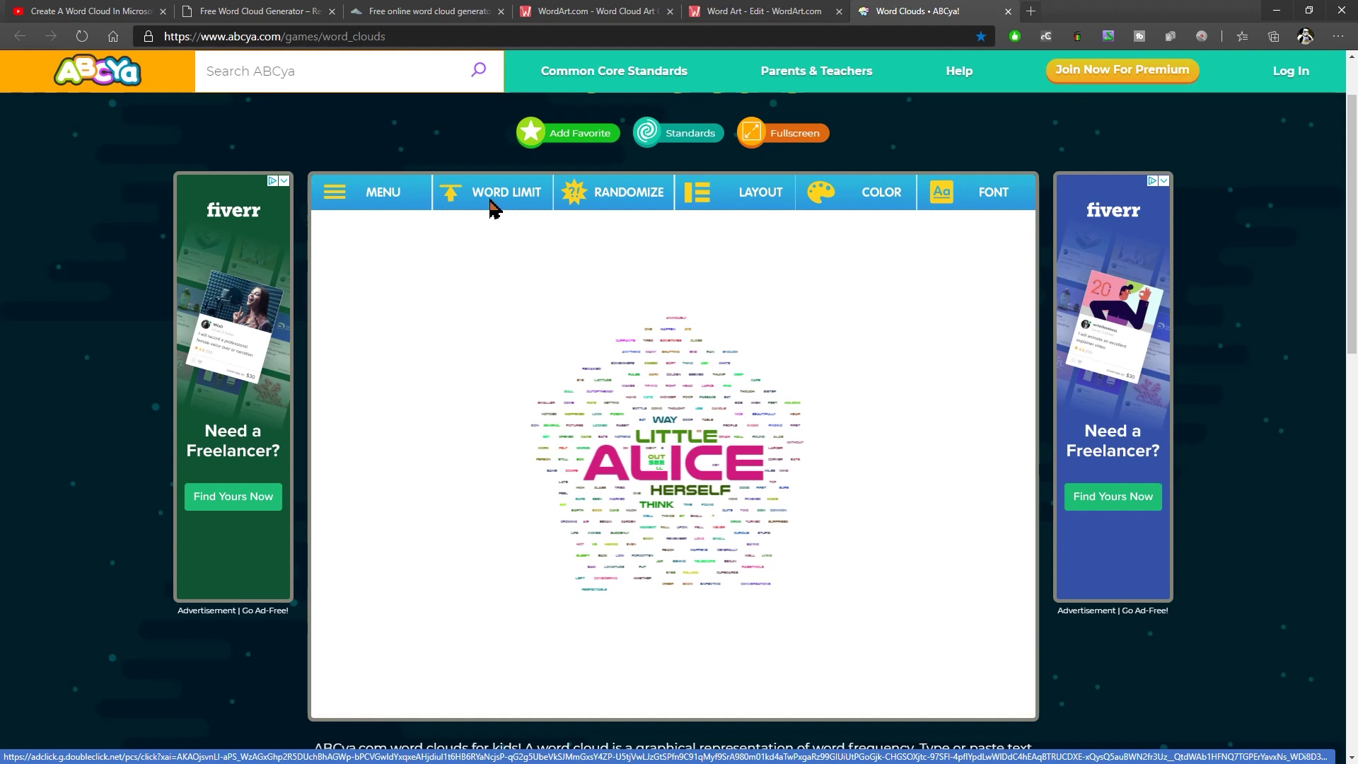
- Reshape the Alice cloud as a pentagon, then change it to a heart
left_click(717, 204)
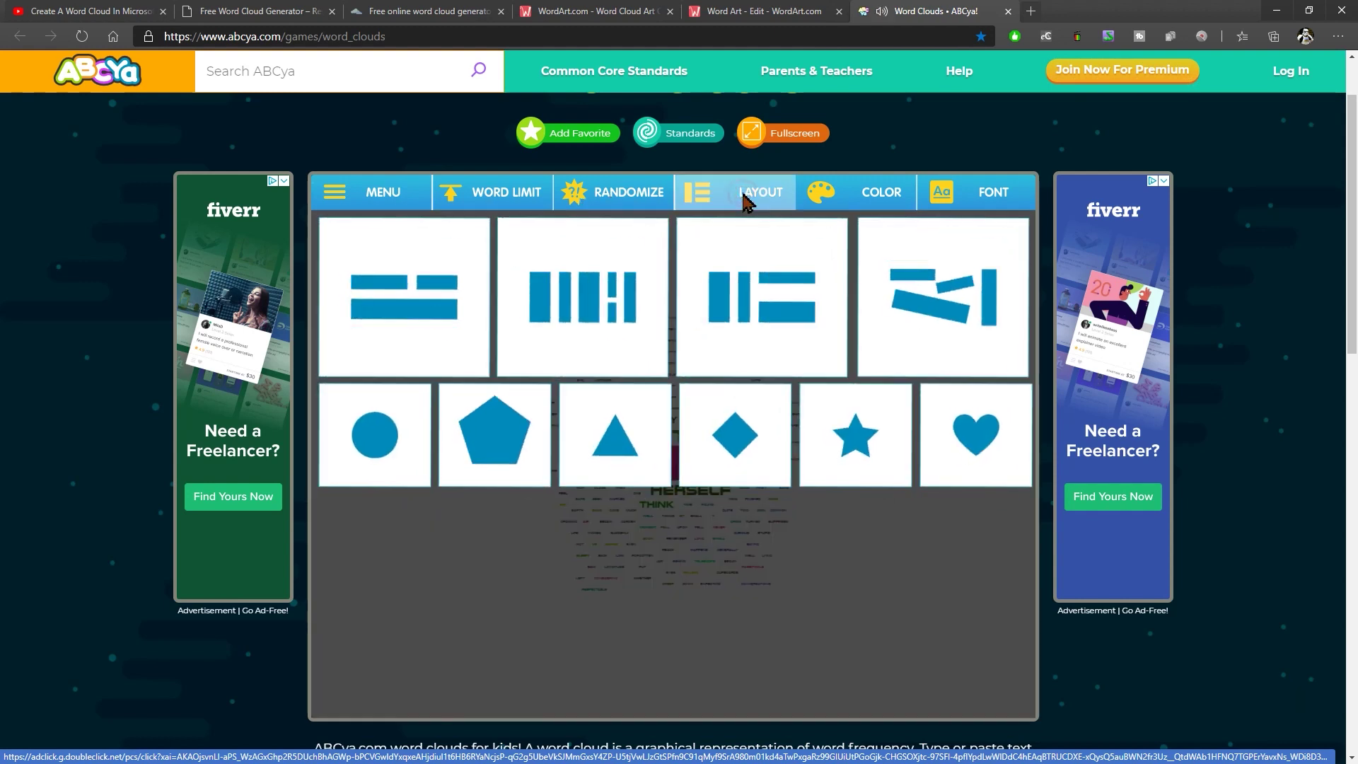
left_click(465, 432)
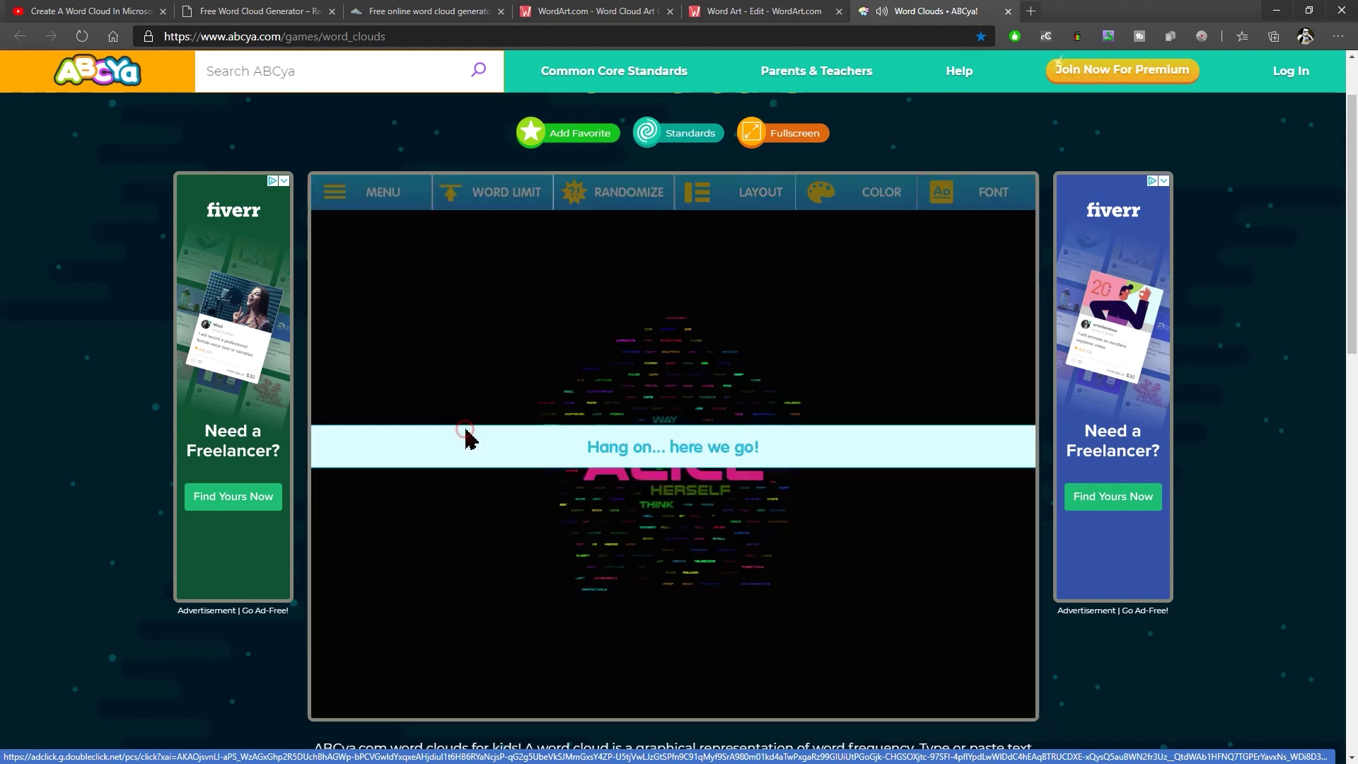
left_click(753, 204)
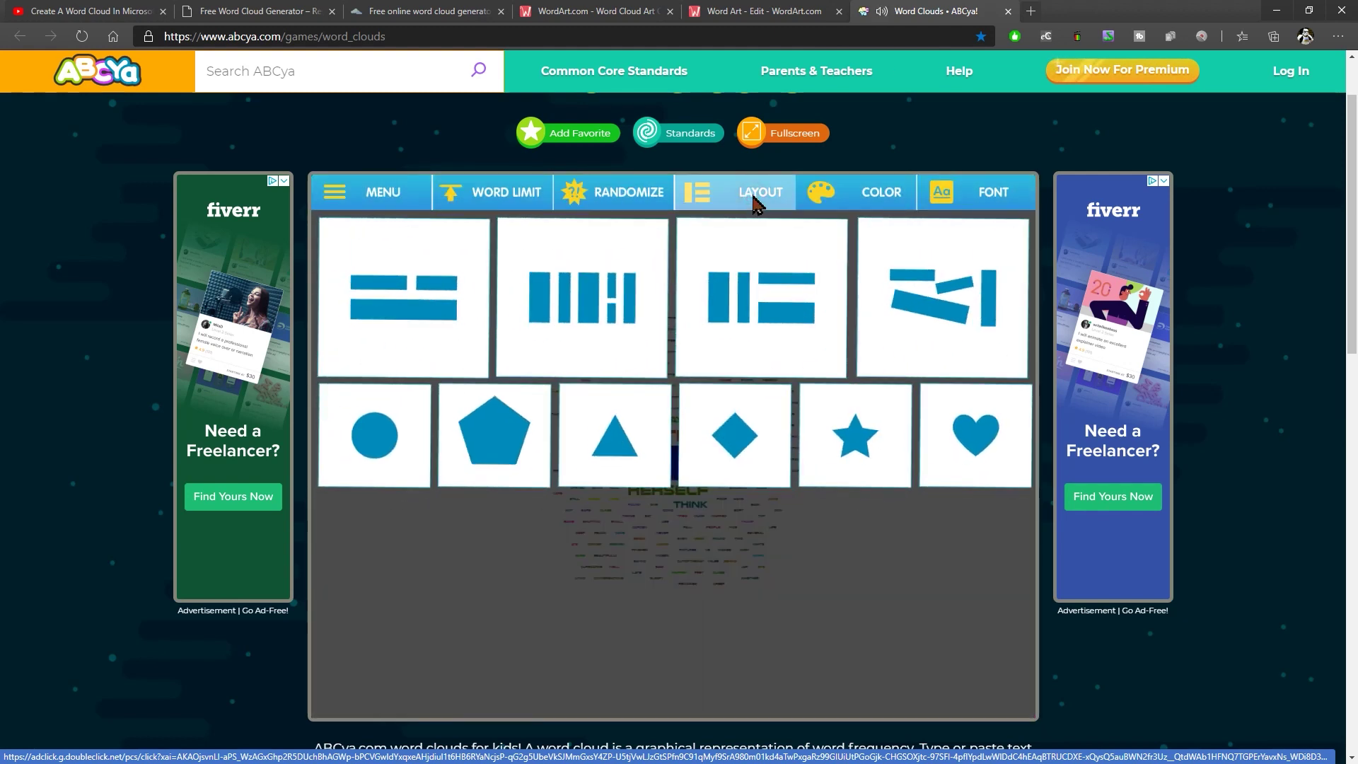
left_click(974, 432)
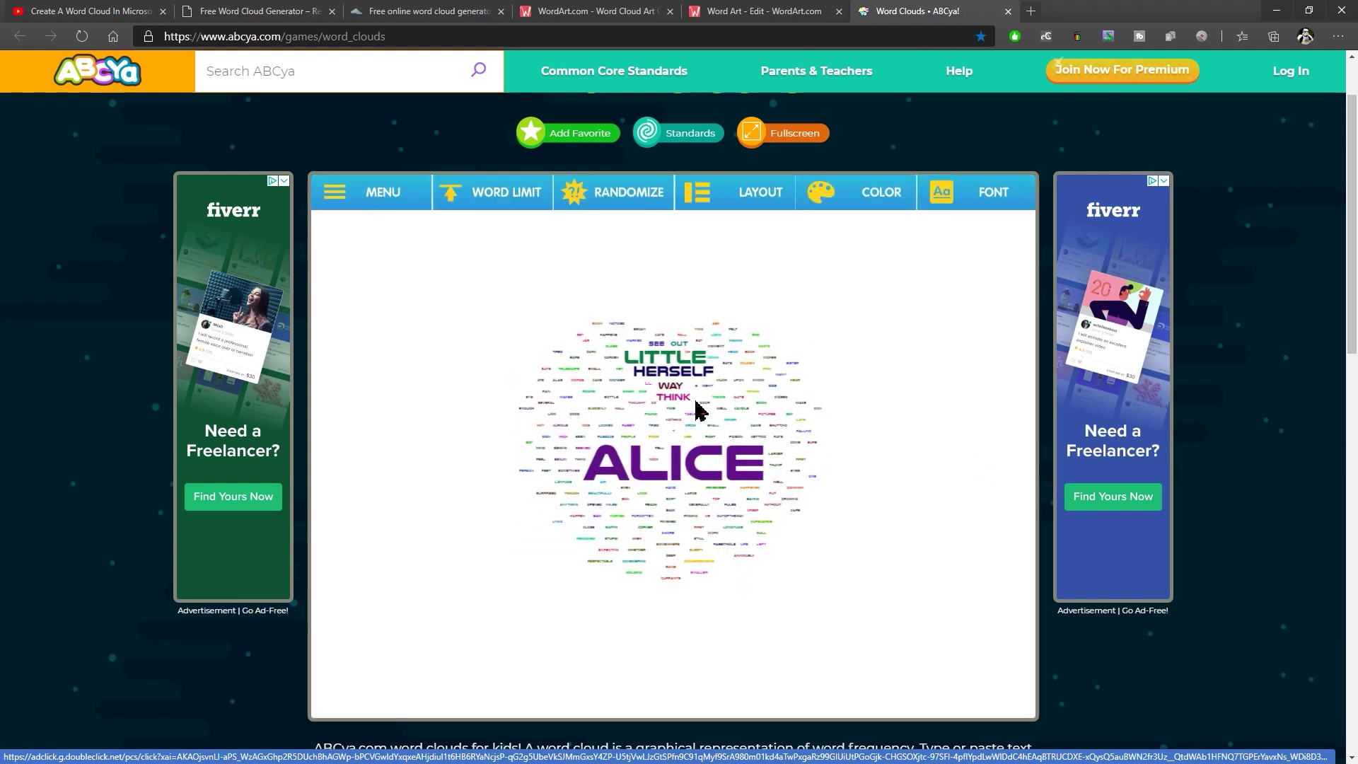
- Set the cloud's words in Impact and apply the dark multicoloured palette
left_click(998, 200)
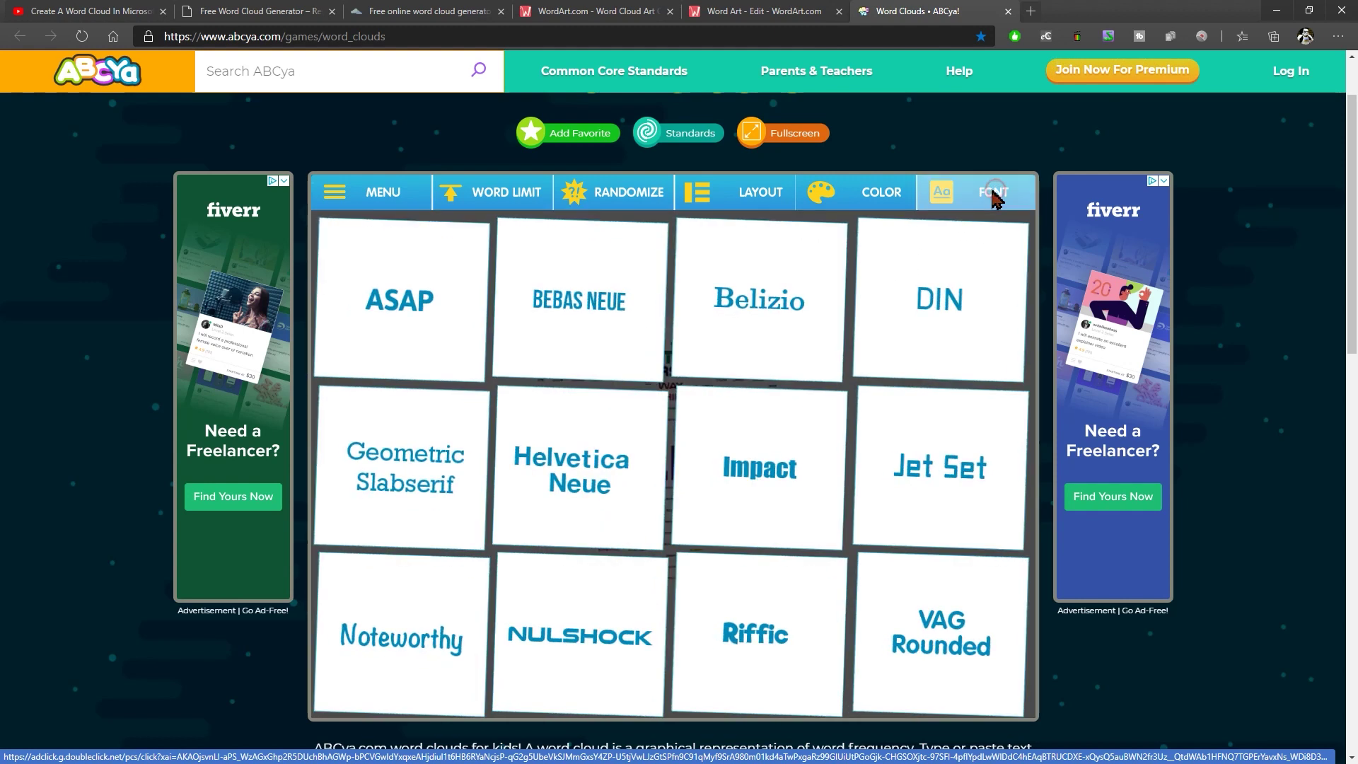
left_click(766, 465)
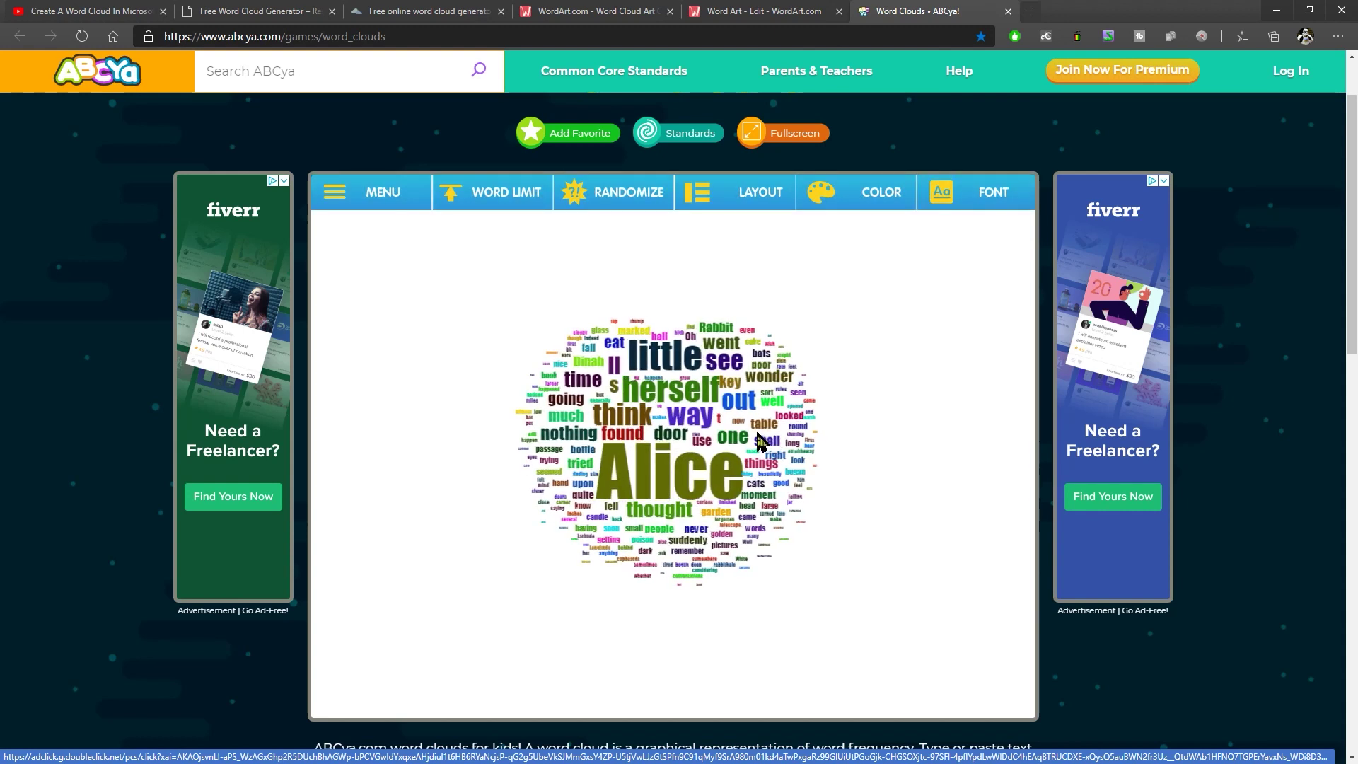
left_click(867, 207)
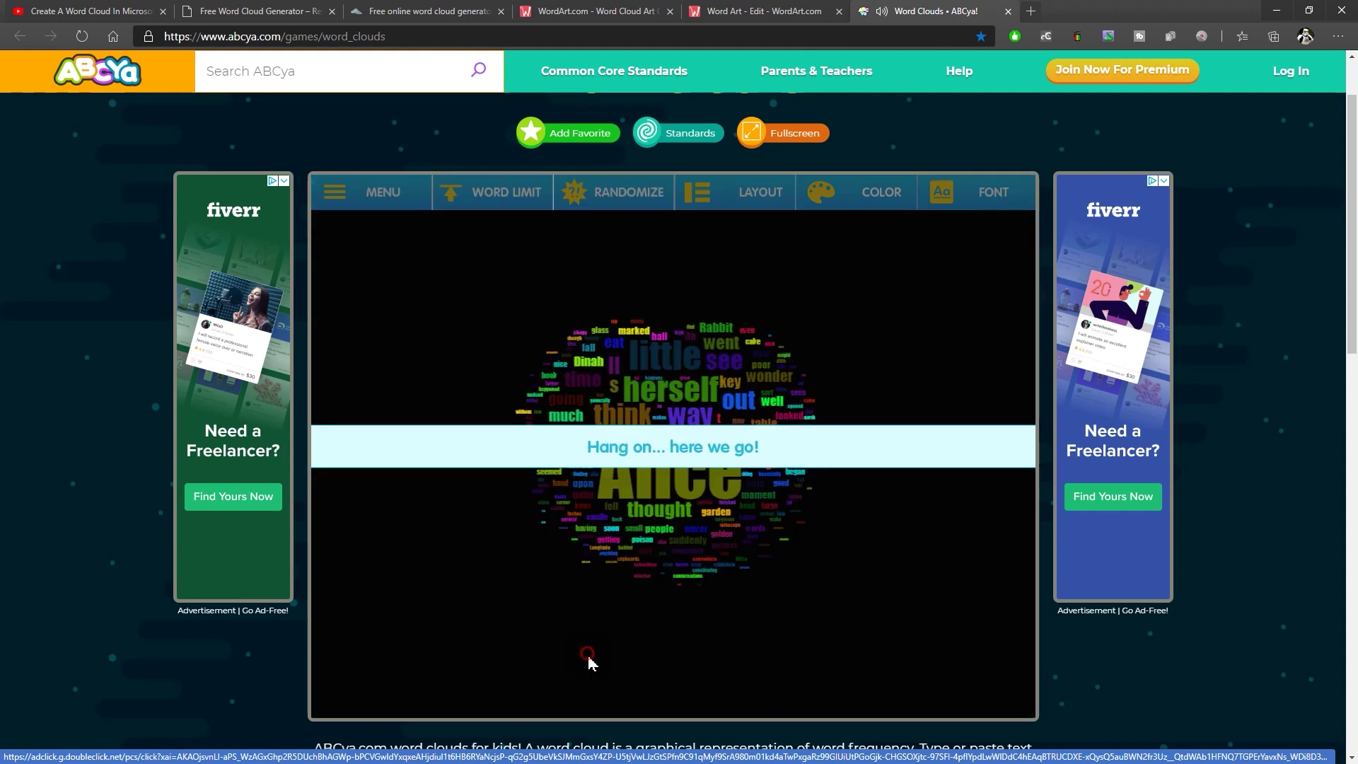
left_click(587, 659)
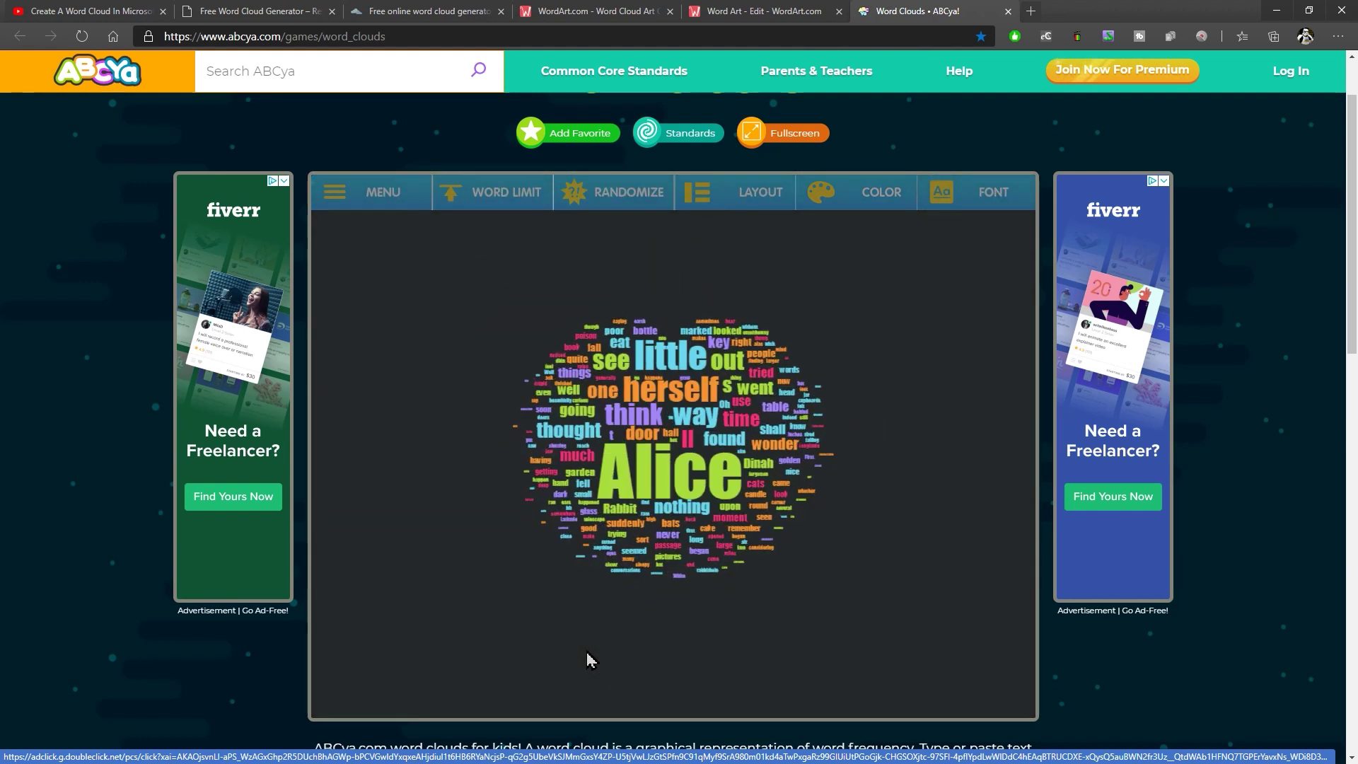
left_click(515, 206)
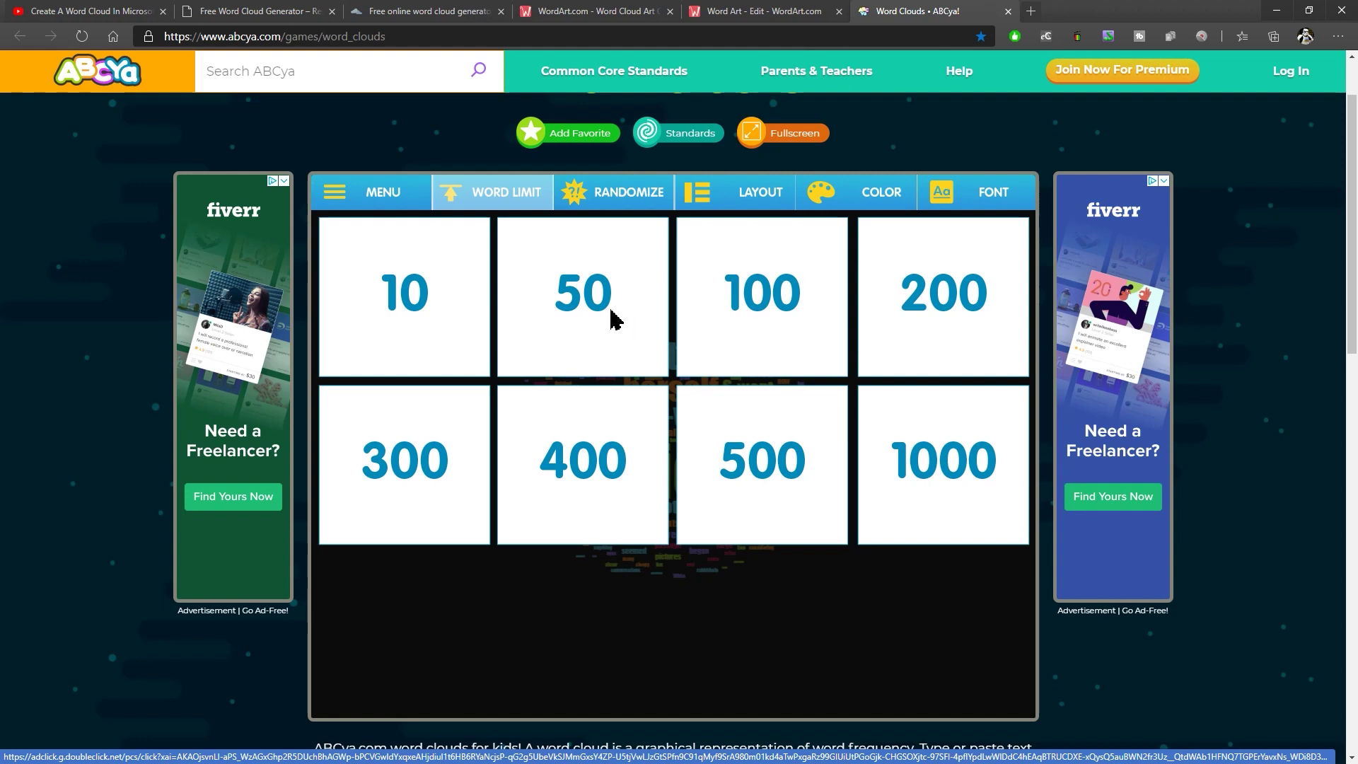
- Limit the heart cloud to 50 words, then view the MENU options and close them
left_click(555, 313)
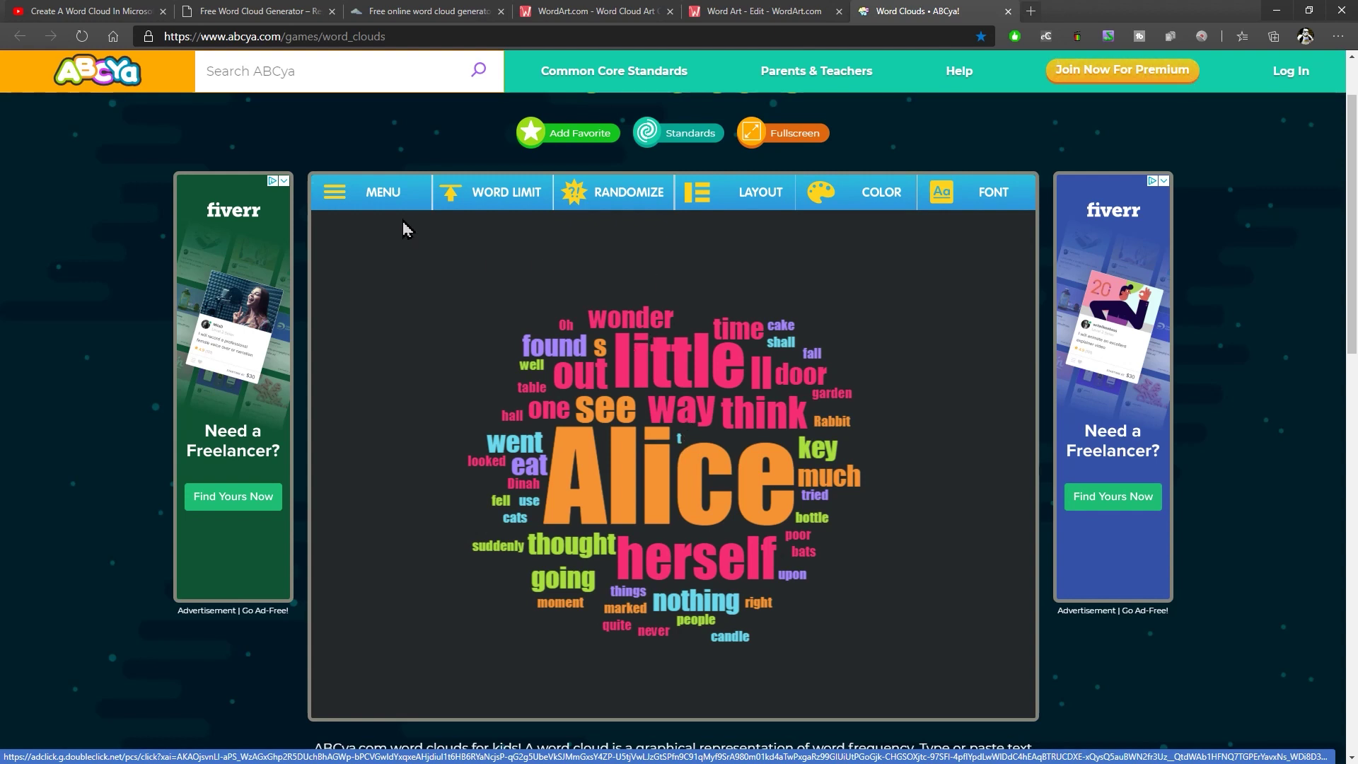
left_click(373, 199)
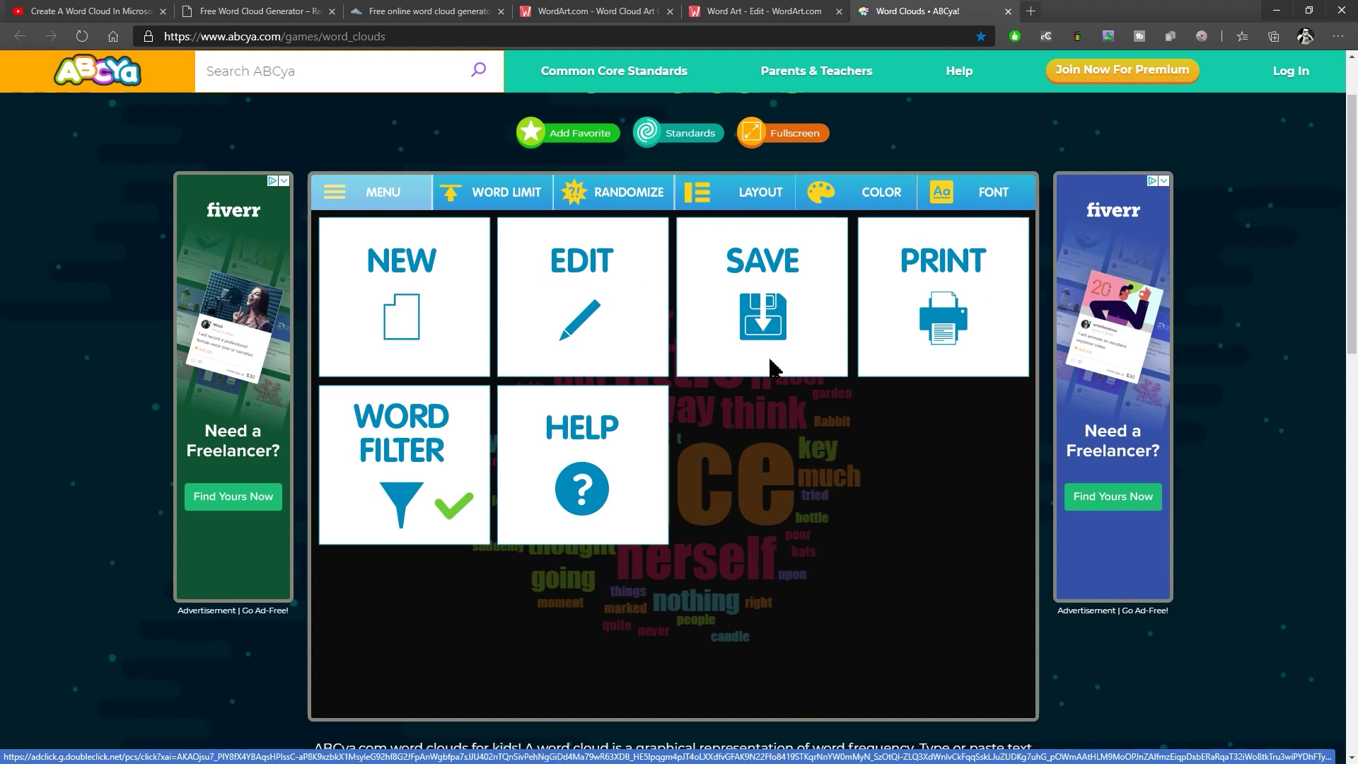
left_click(400, 202)
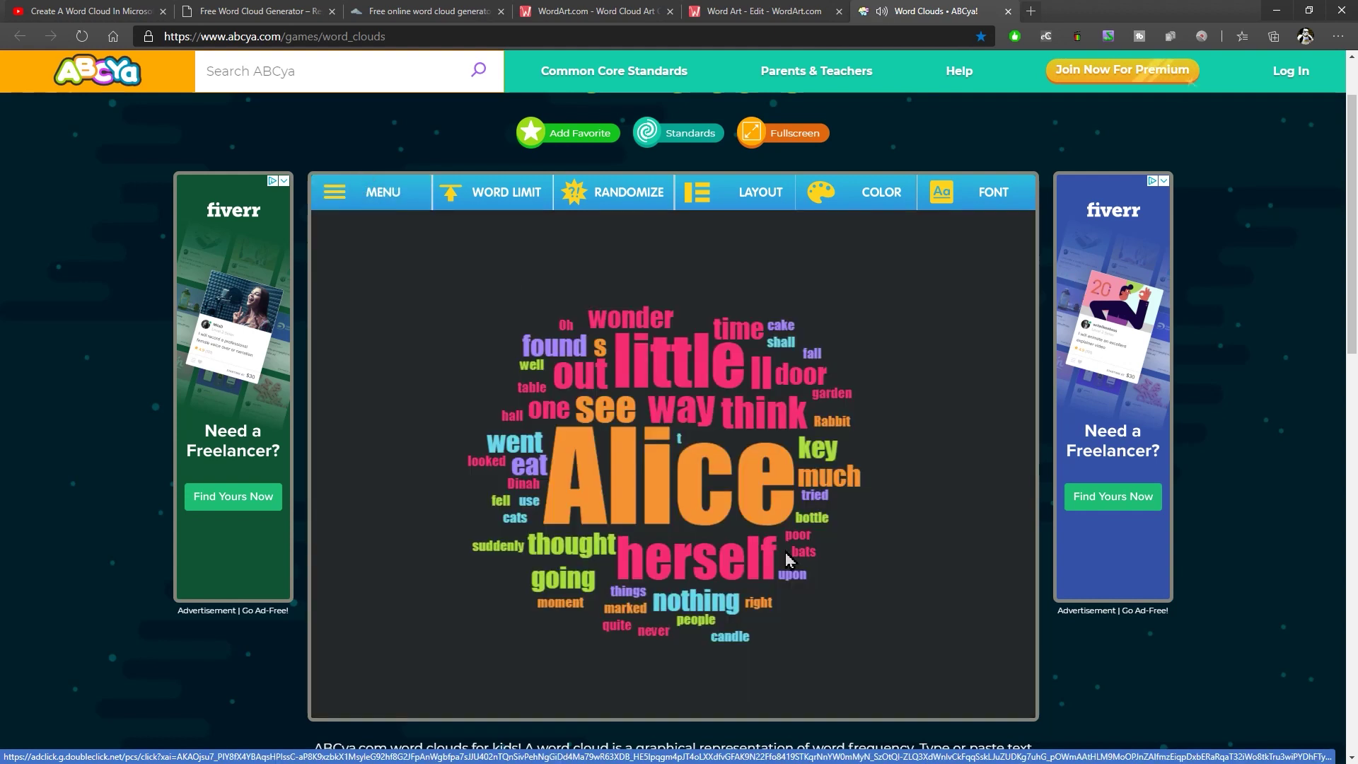
- View the dark diamond Alice cloud on WordClouds.com, then return to the WordArt pentagon editor
left_click(277, 11)
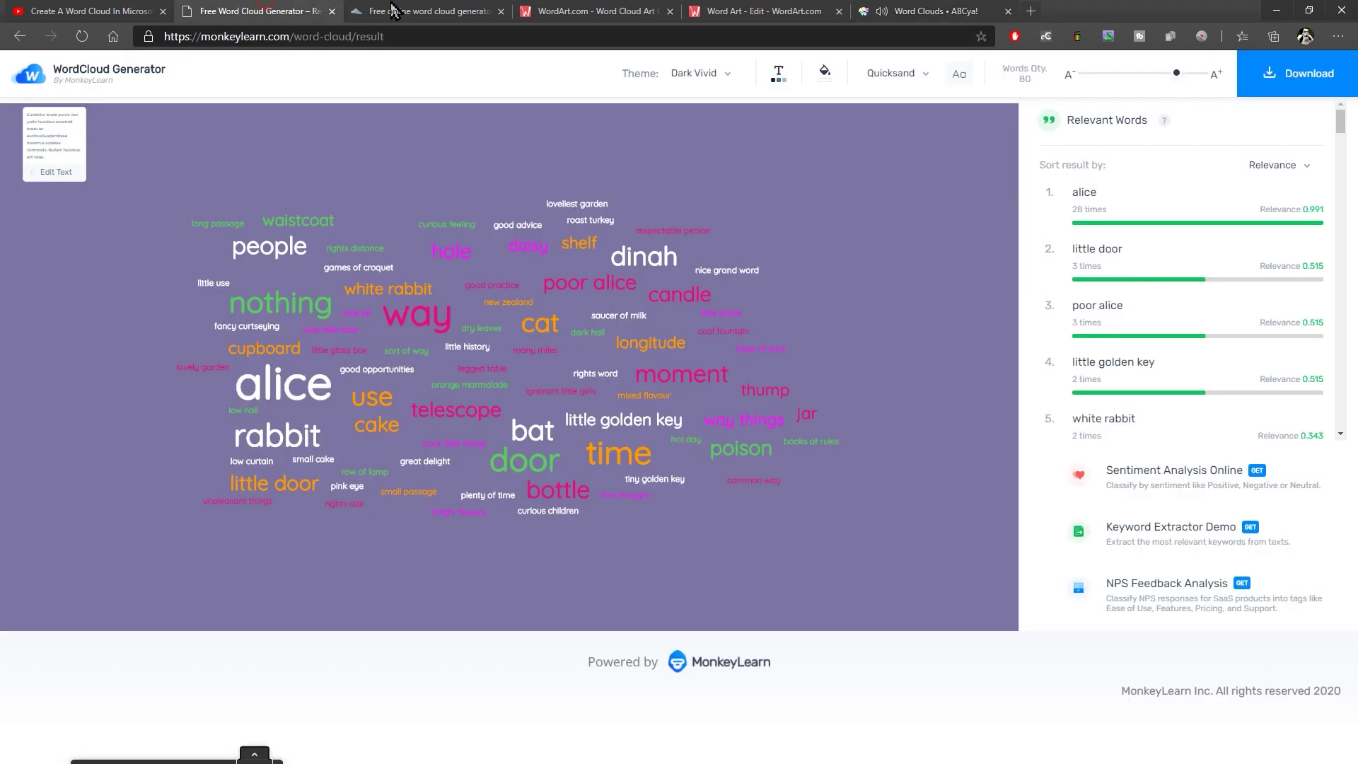
left_click(428, 11)
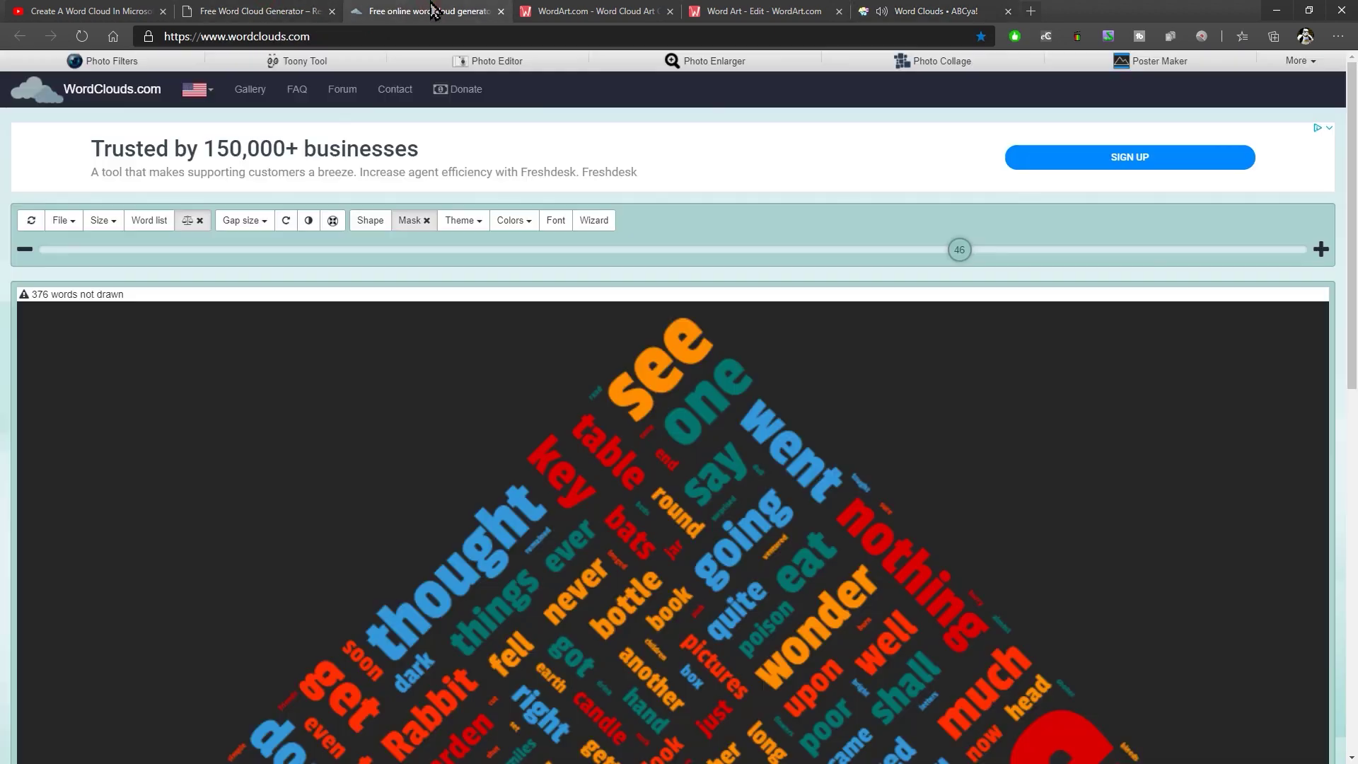
left_click(593, 12)
left_click(732, 14)
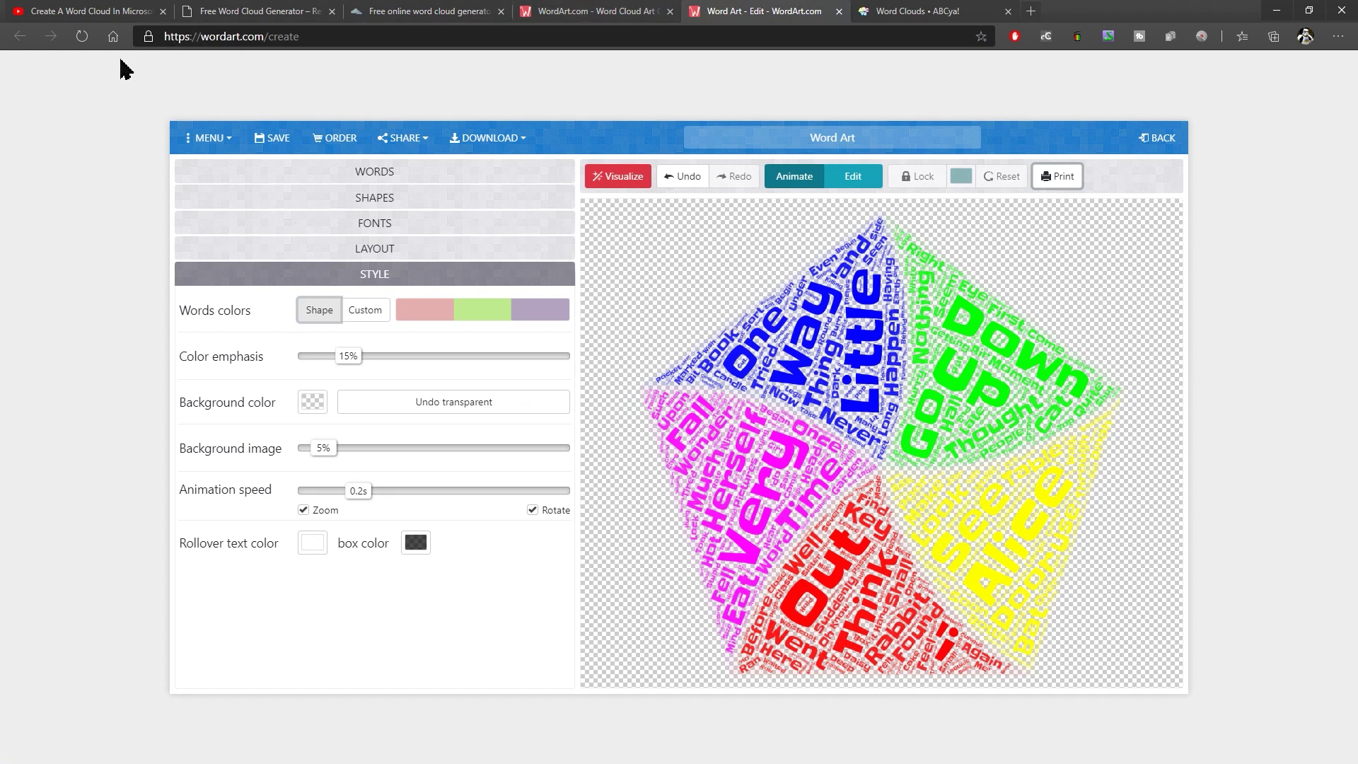
- Switch to the YouTube video 'Create A Word Cloud In Microsoft Word'
left_click(120, 11)
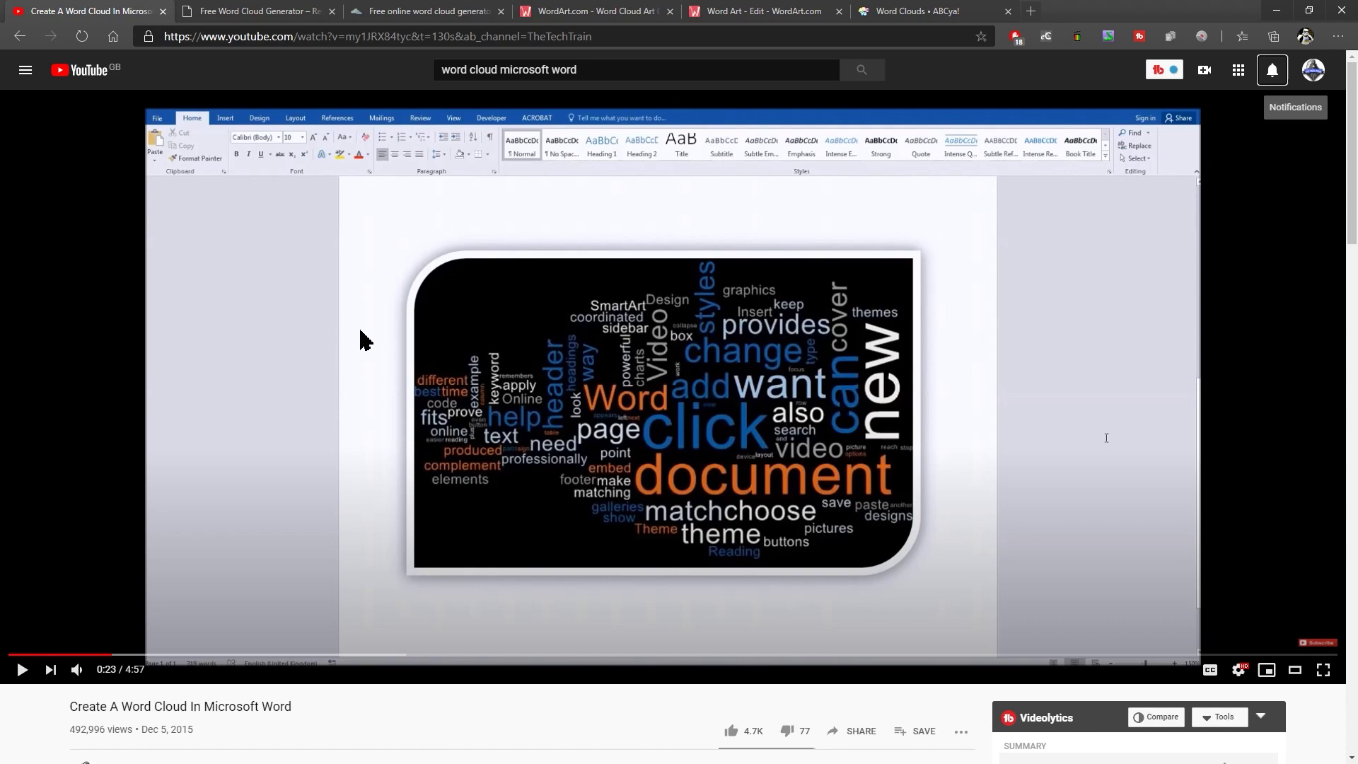
- Bring up the dark diagonal diamond Alice cloud on WordClouds.com again
left_click(252, 14)
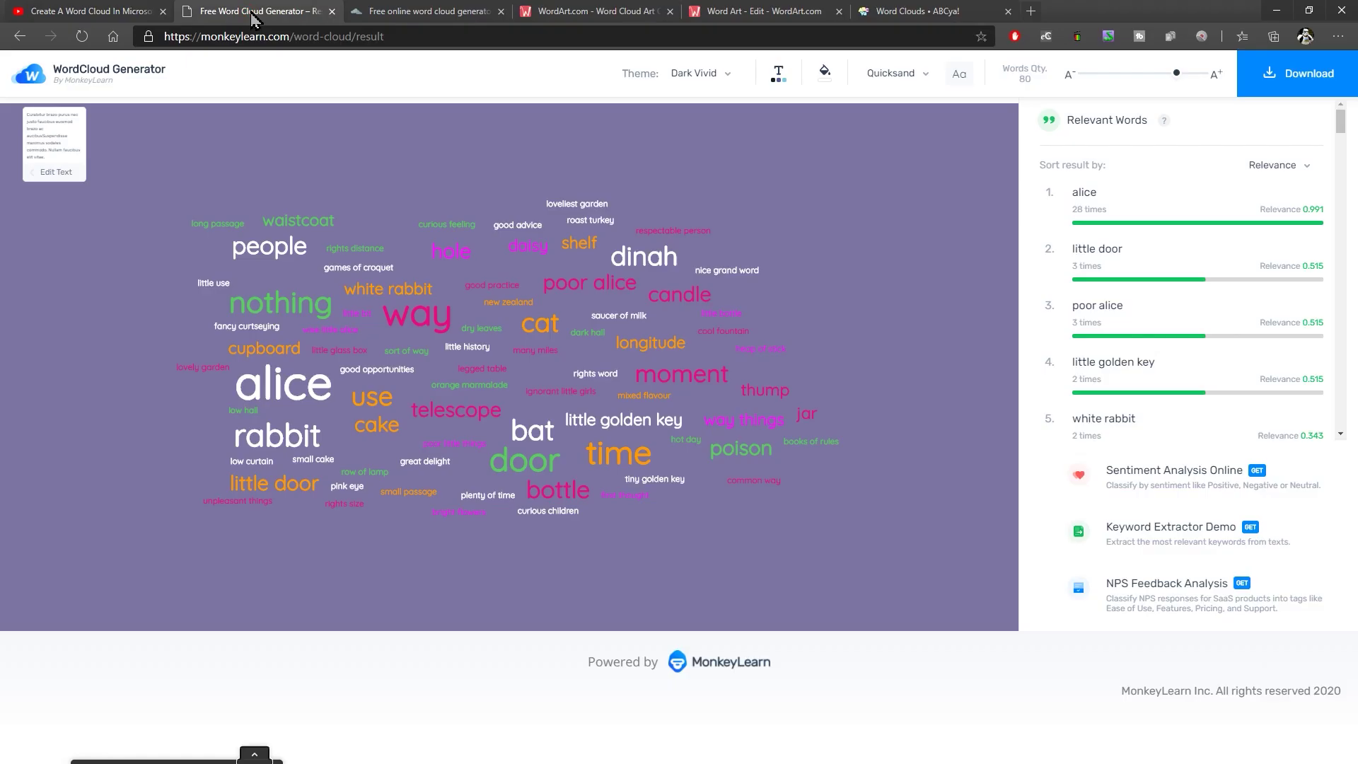
left_click(438, 12)
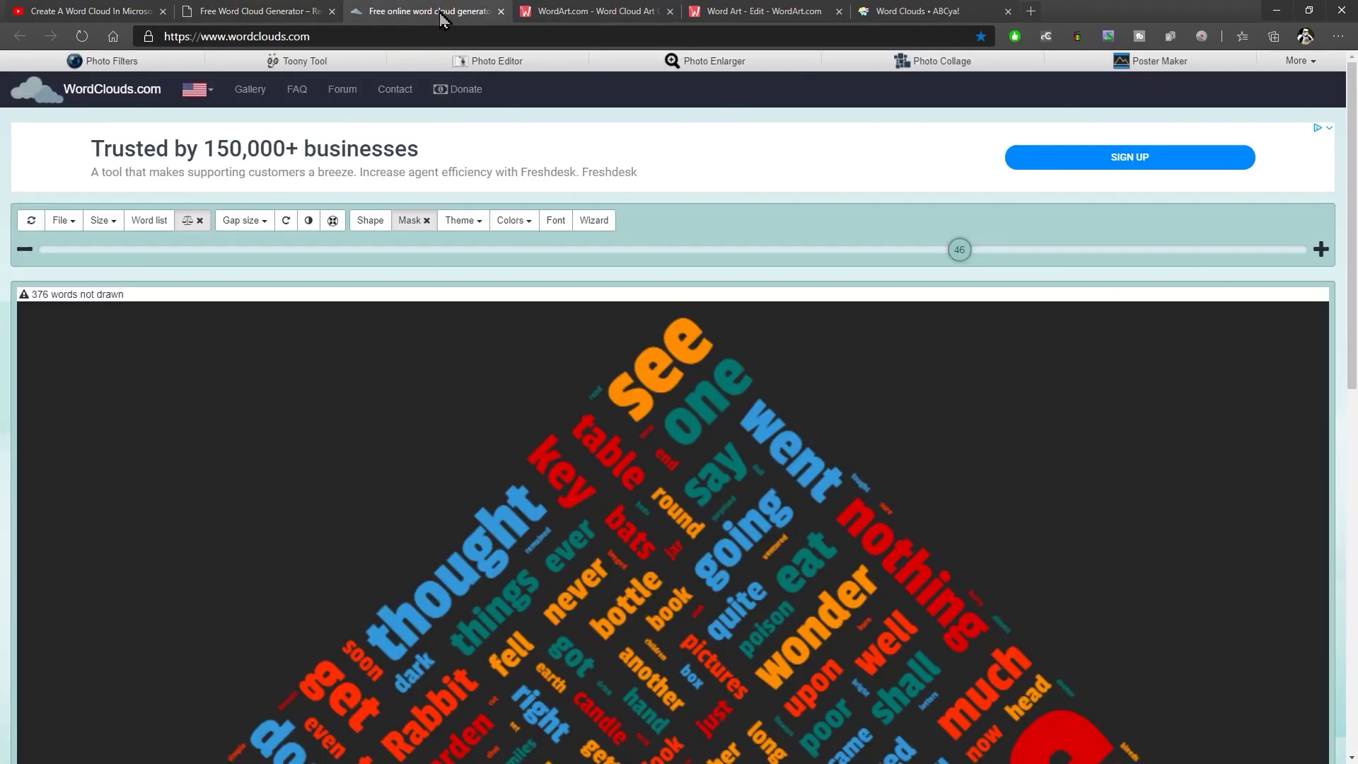